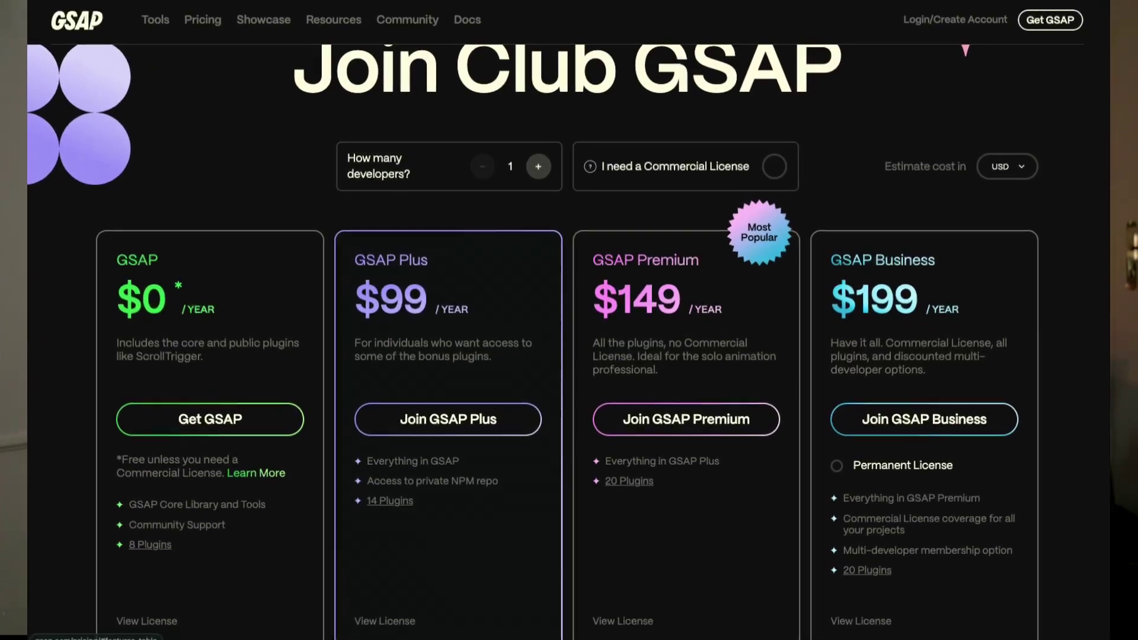
Open the ScrambleText plugin docs from the GSAP pricing page's features table
scroll(406, 512, "down", 10)
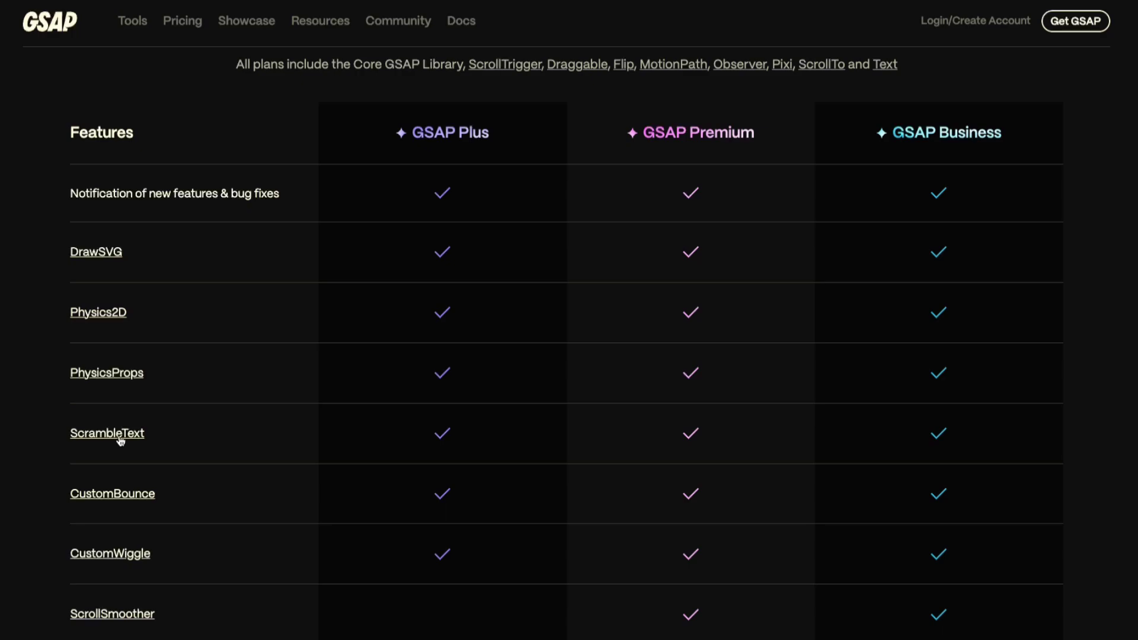
left_click(120, 439)
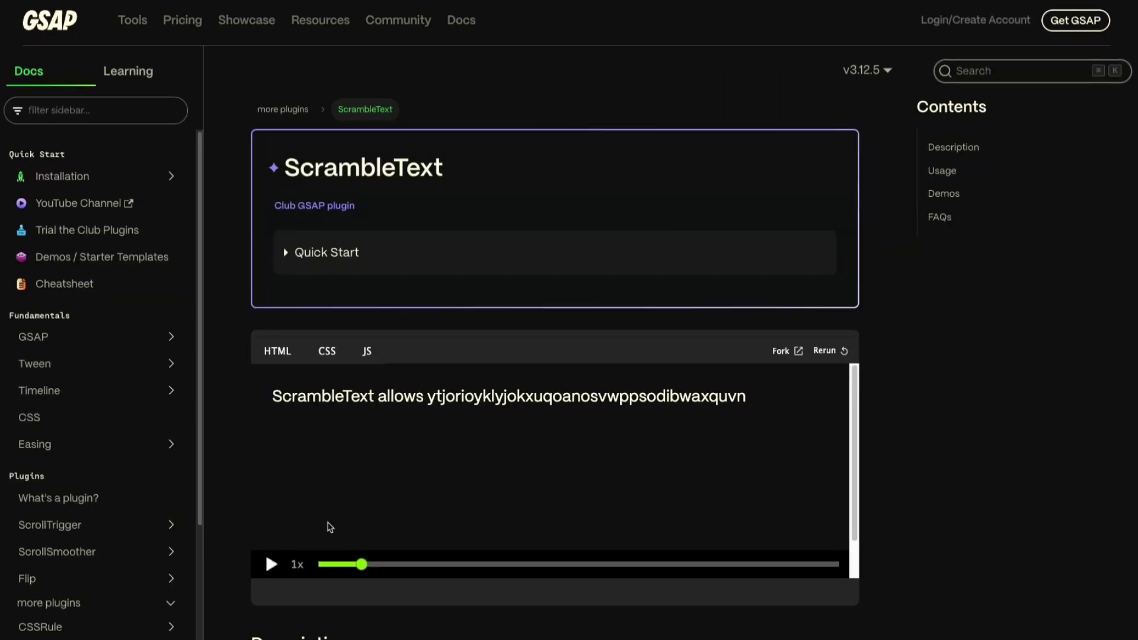
scroll(651, 628, "down", 15)
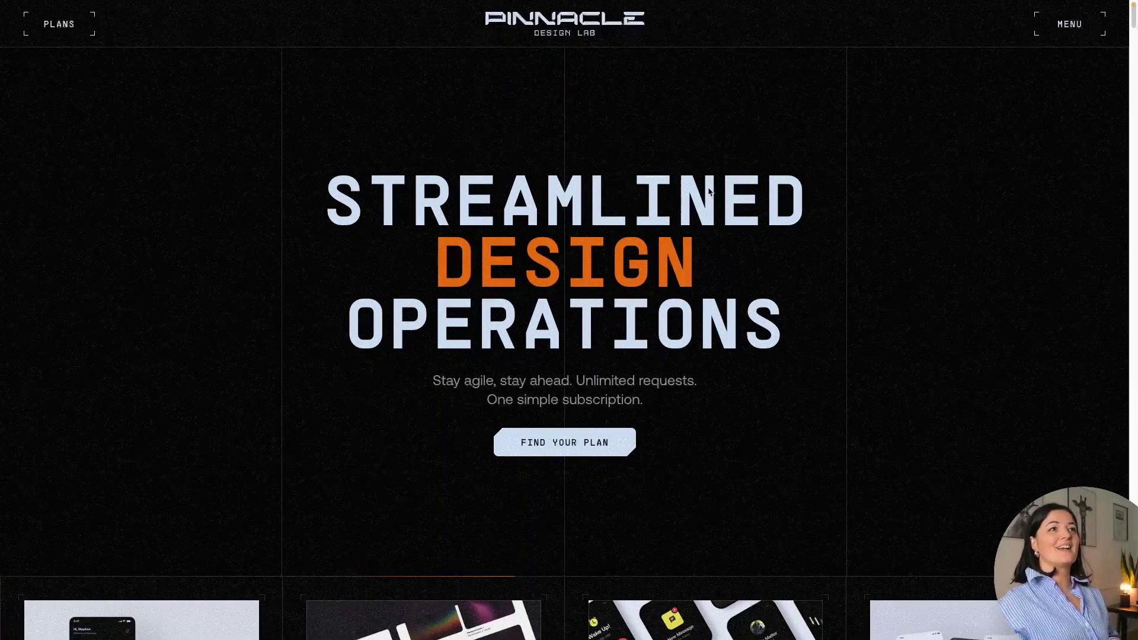
scroll(930, 404, "down", 3)
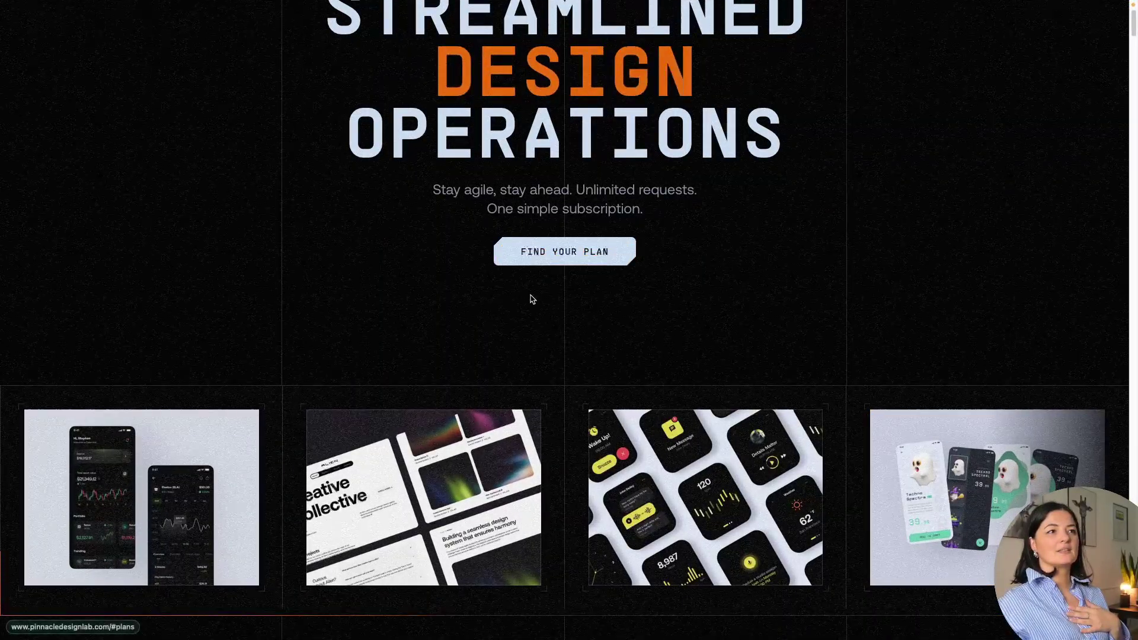
scroll(525, 251, "up", 3)
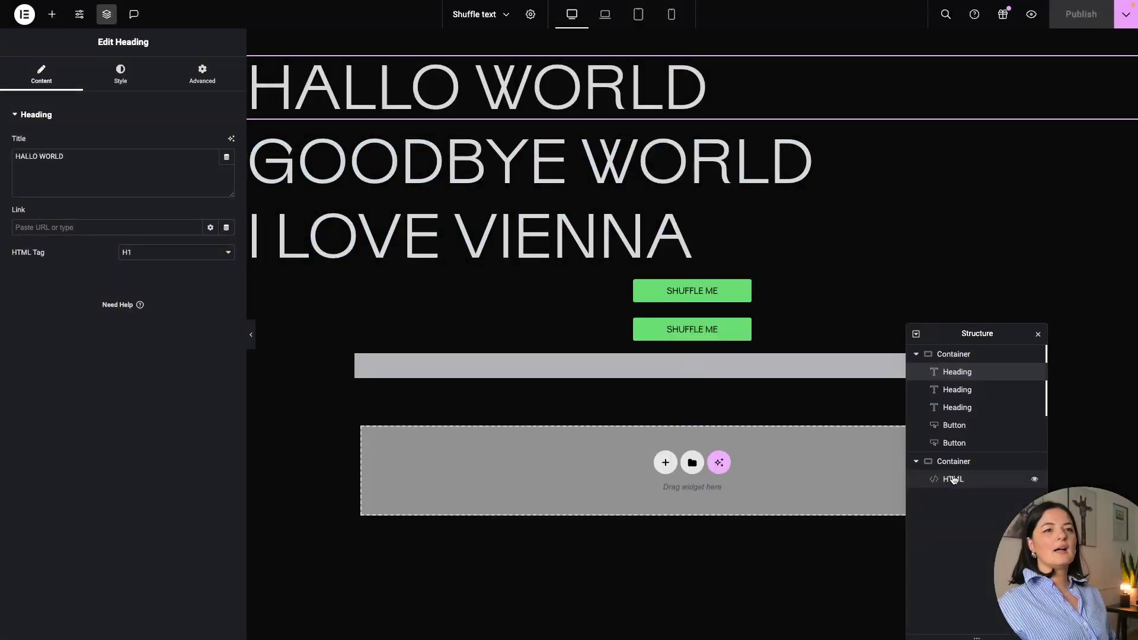
Insert a blank line after the line 4 infinite-scramble comment in the HTML widget's code
left_click(953, 478)
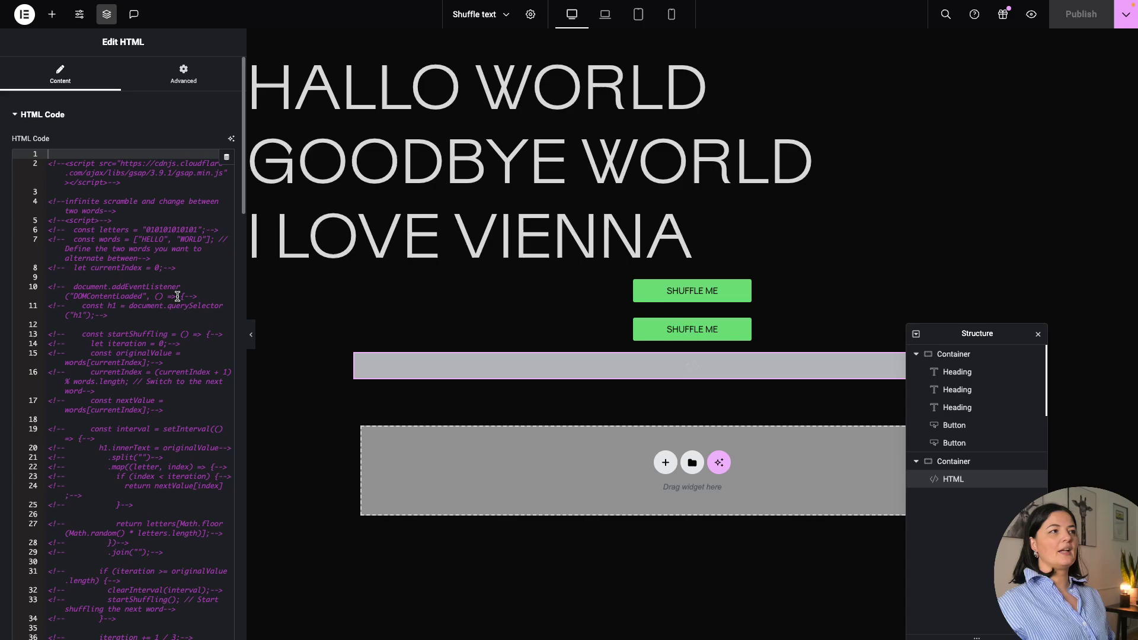
left_click(131, 184)
scroll(106, 178, "down", 2)
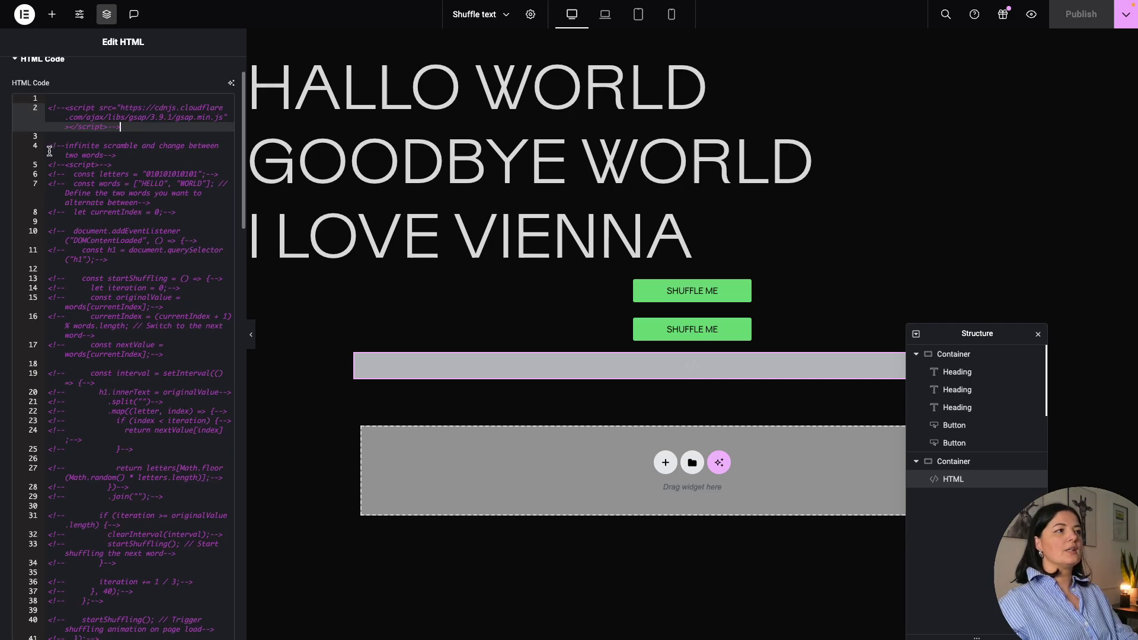
left_click(118, 156)
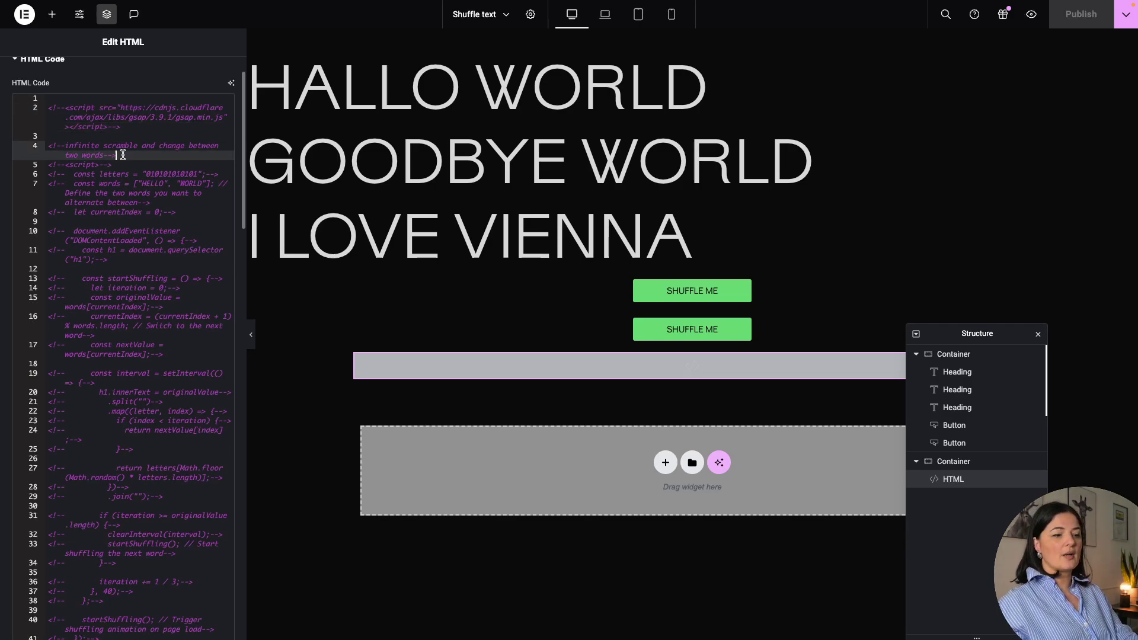
key("Return")
left_click_drag(126, 156, 48, 136)
left_click(86, 155)
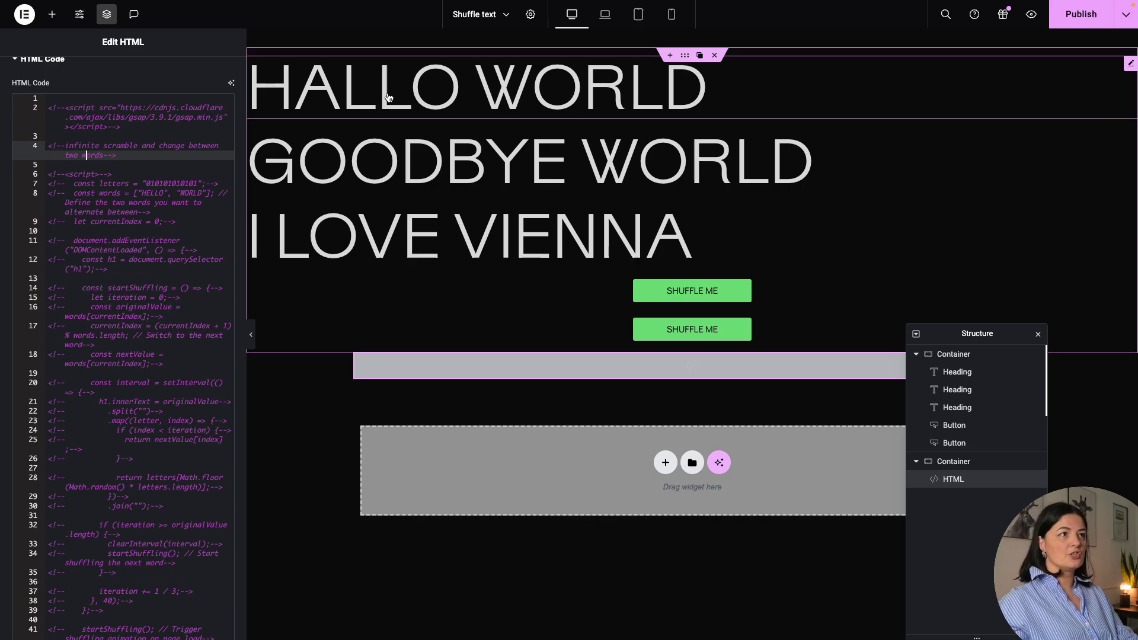
mouse_move(3, 192)
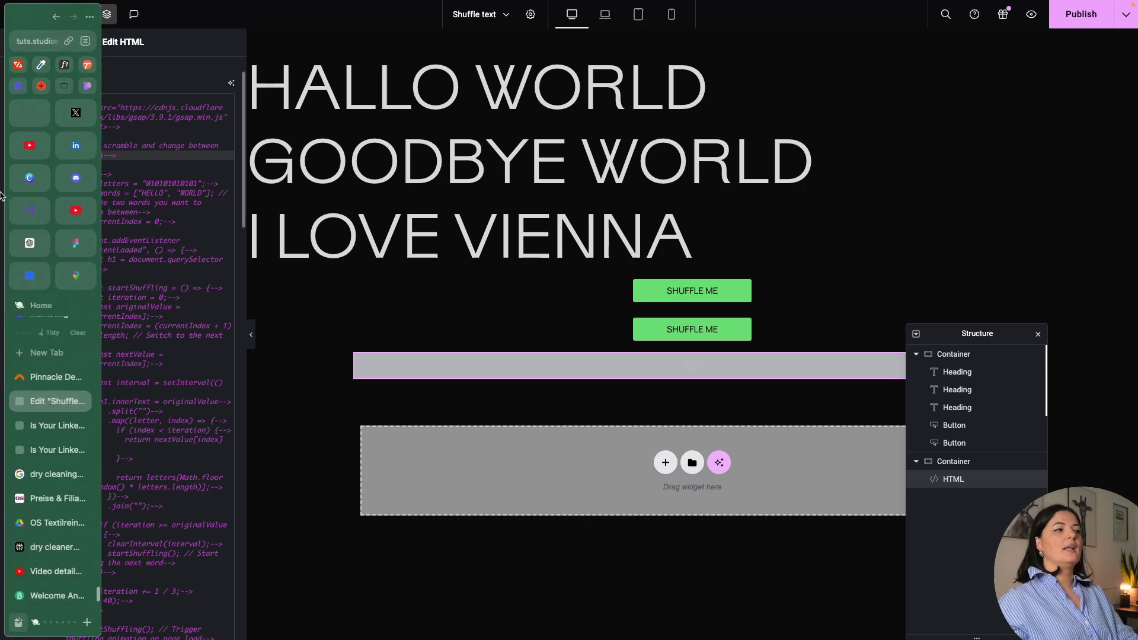
left_click(47, 377)
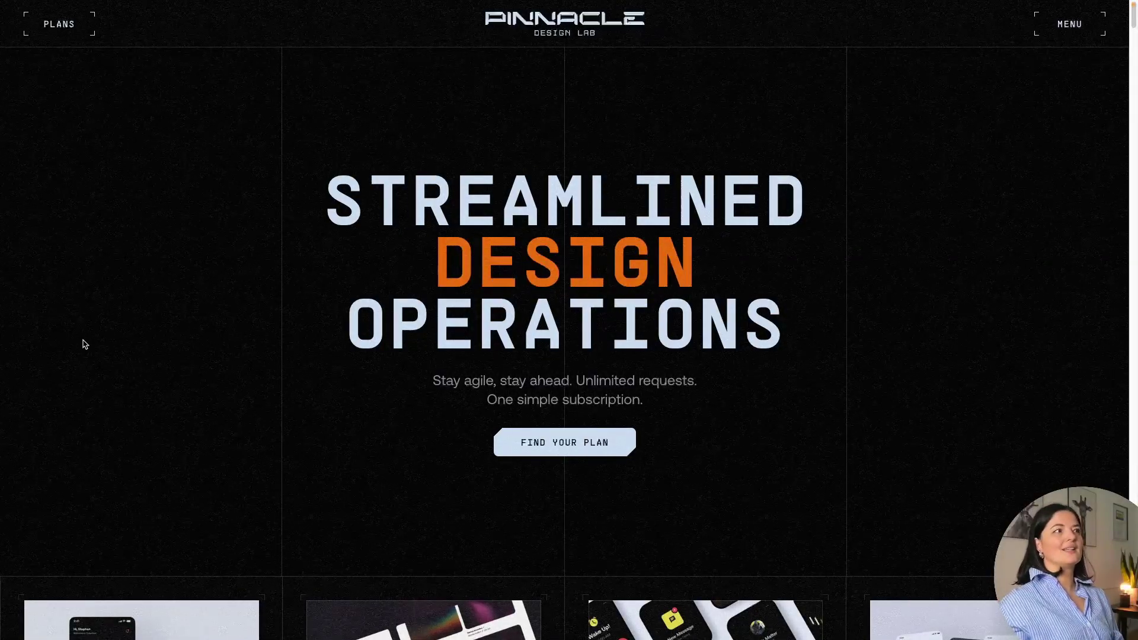
Uncomment script lines 6–43 with Cmd+/ and preview the HELLO/WORLD binary scramble
mouse_move(3, 334)
left_click(47, 401)
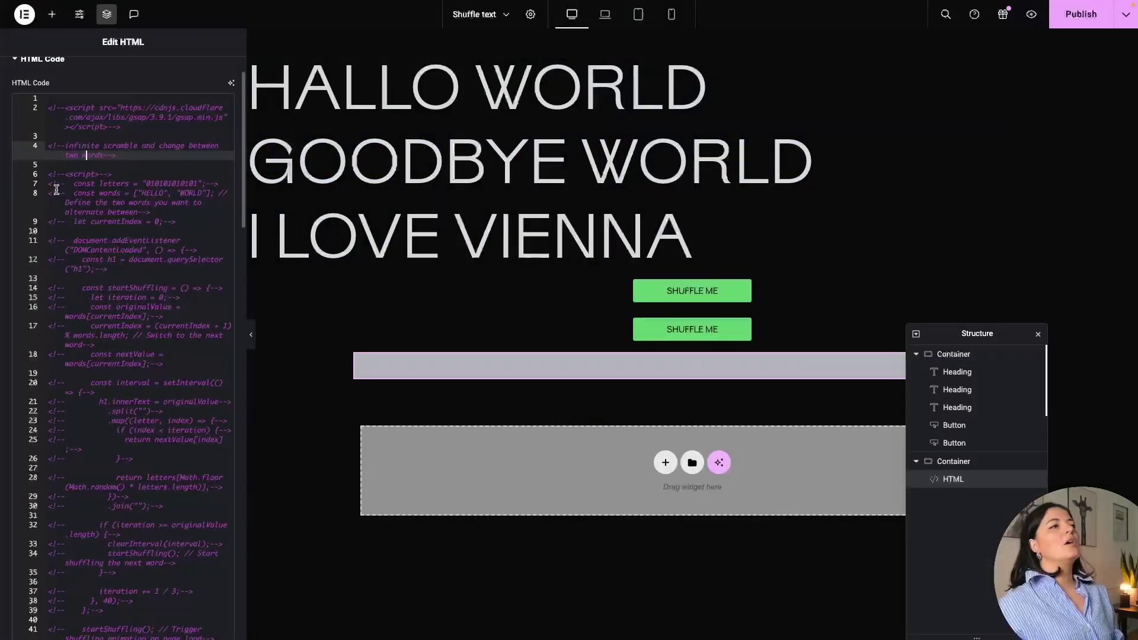
left_click_drag(47, 174, 171, 592)
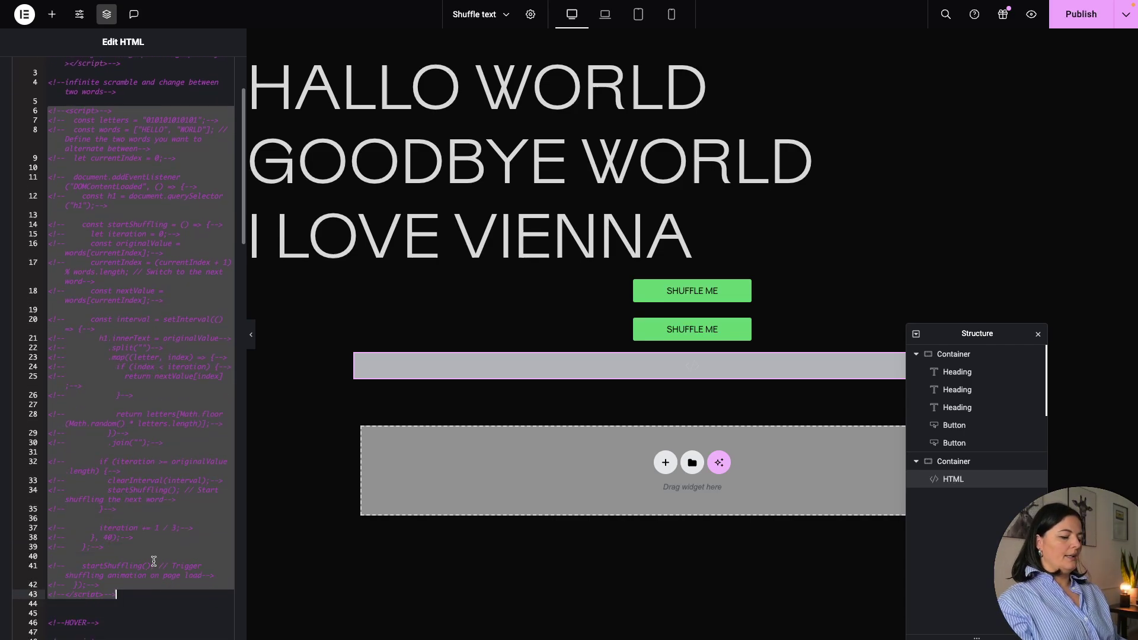
key("ctrl+slash")
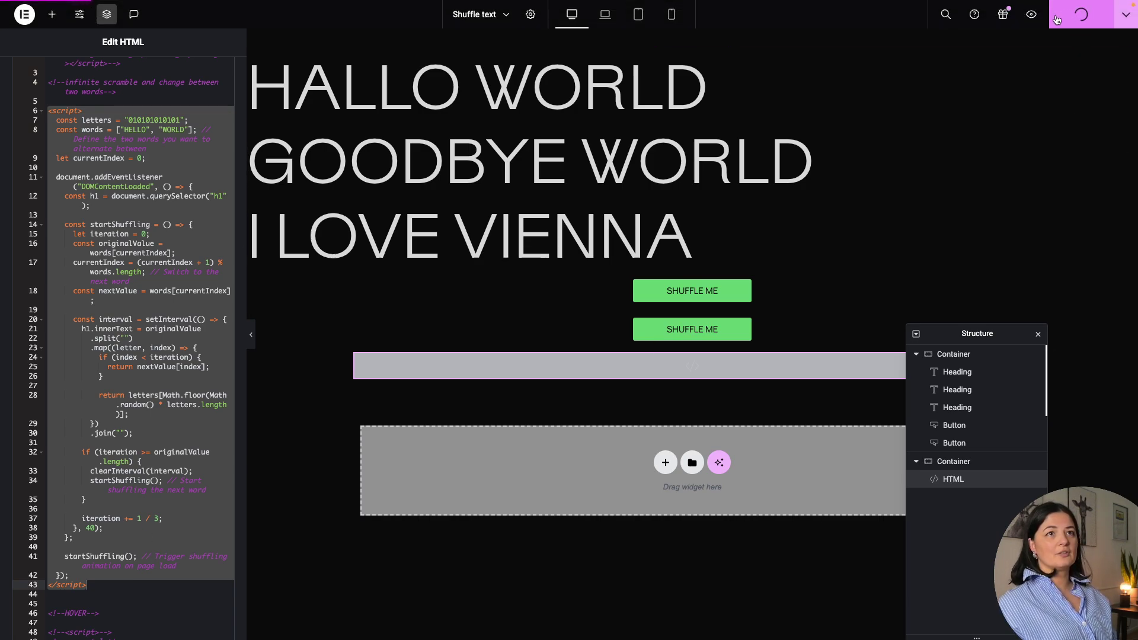
left_click(1031, 14)
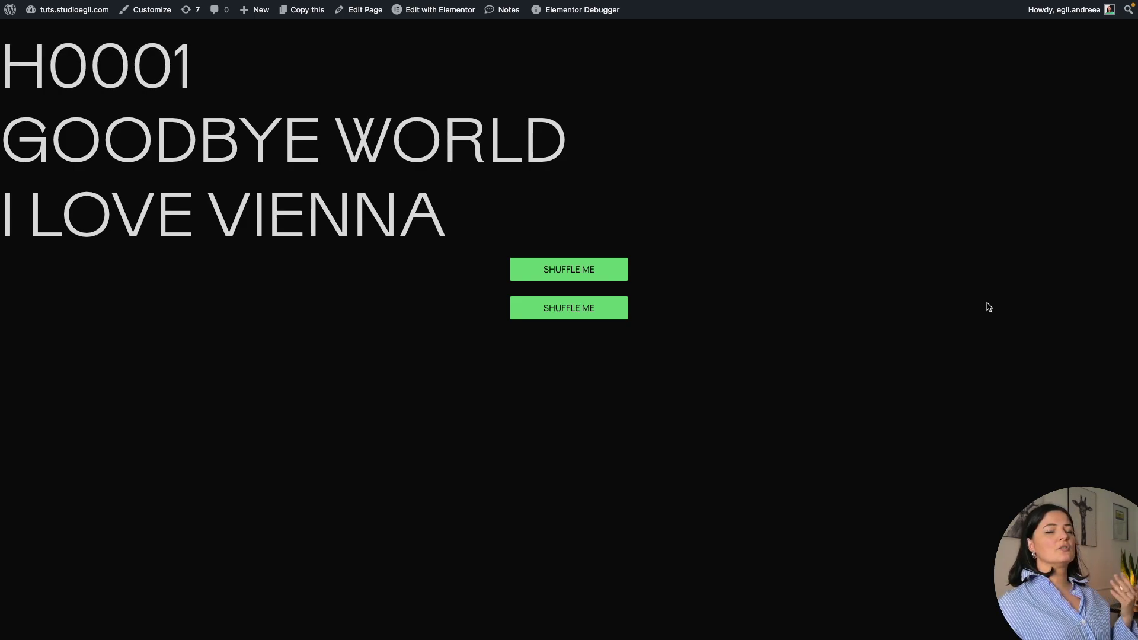
mouse_move(13, 458)
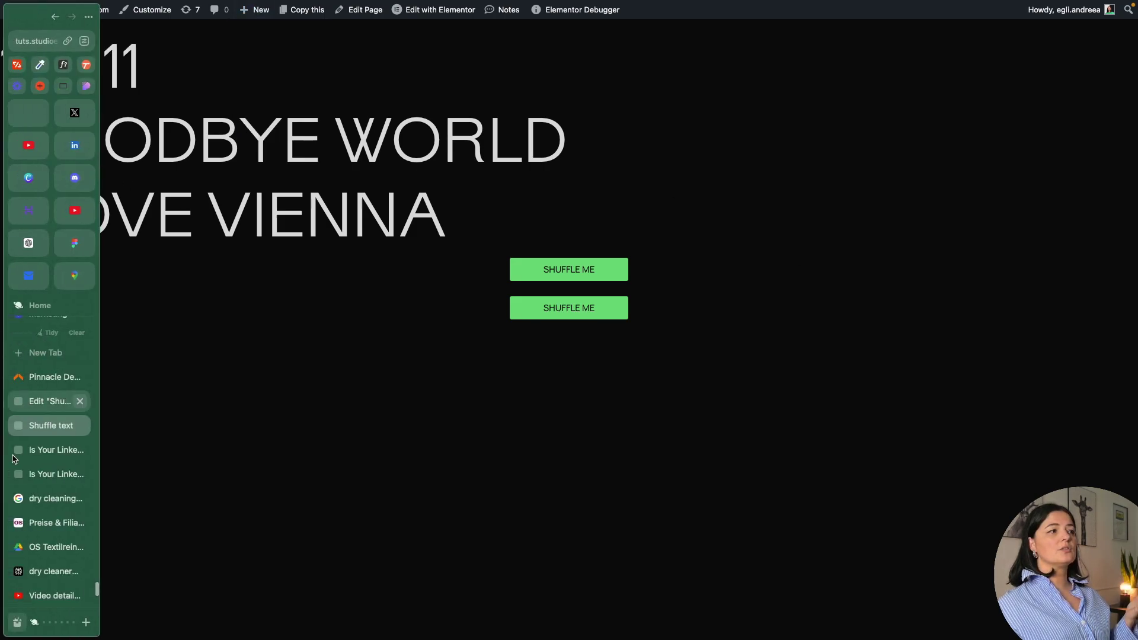
left_click(50, 402)
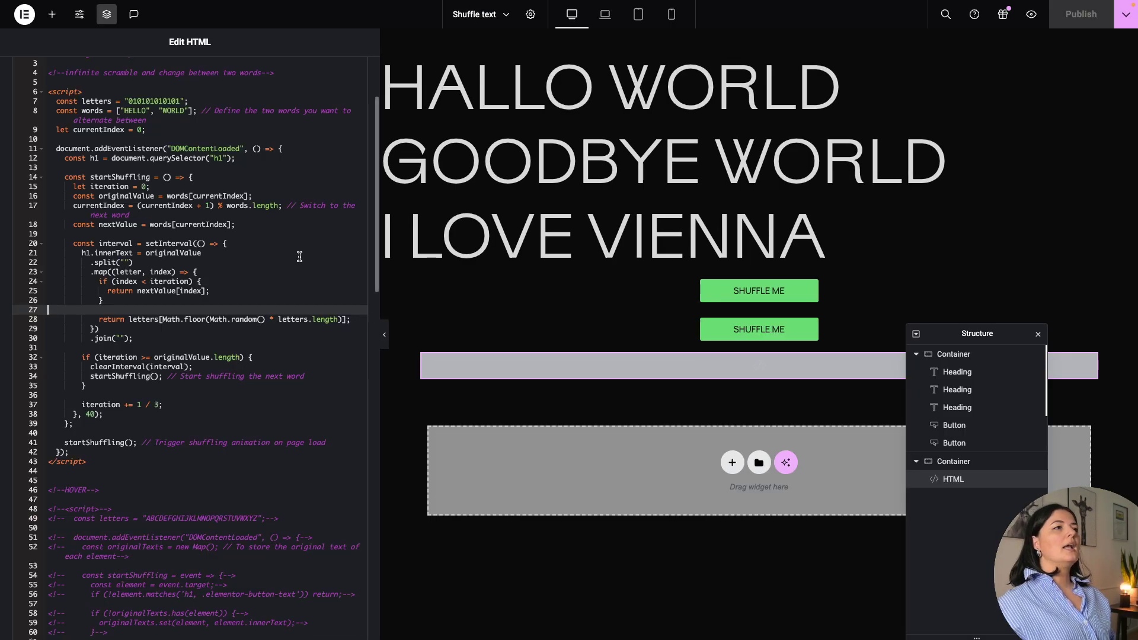
scroll(300, 256, "up", 5)
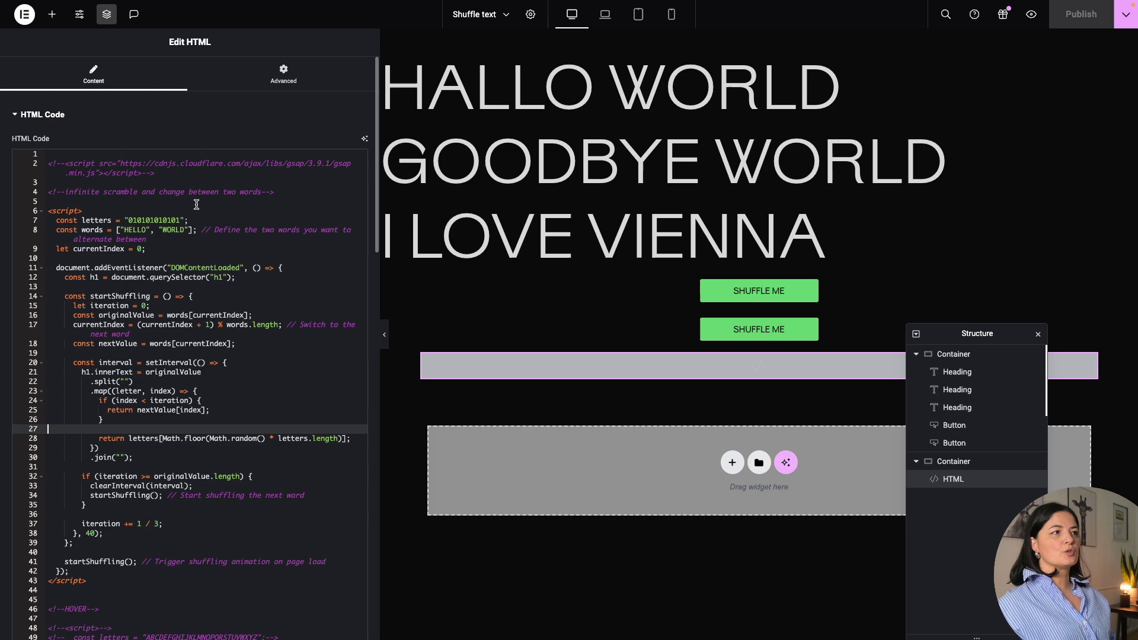
left_click_drag(129, 220, 150, 216)
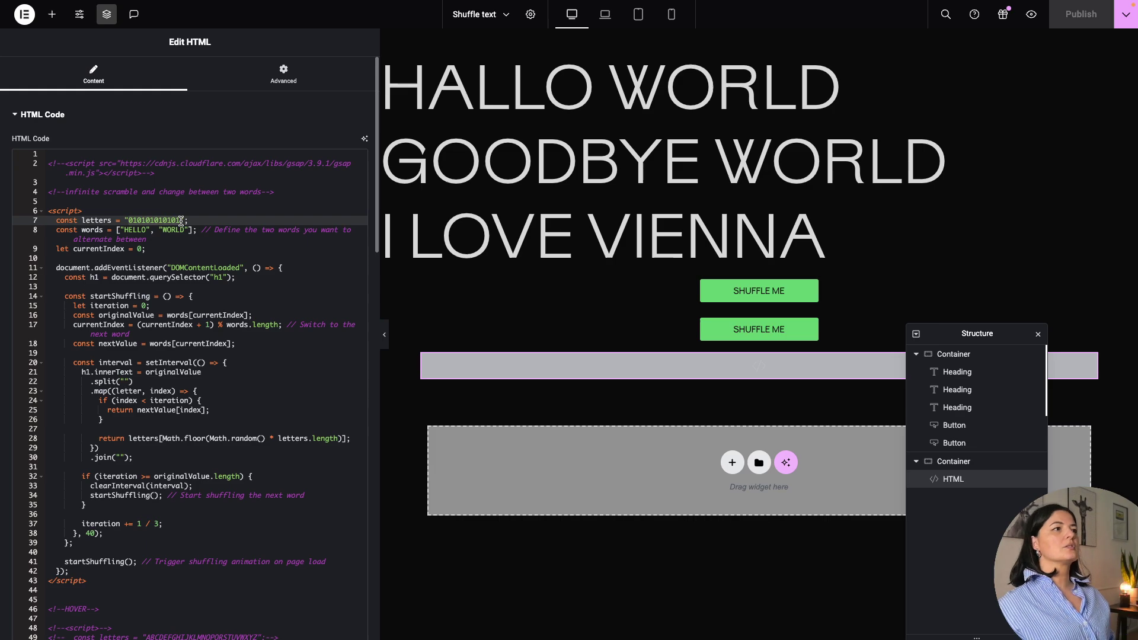
mouse_move(1, 354)
left_click(48, 424)
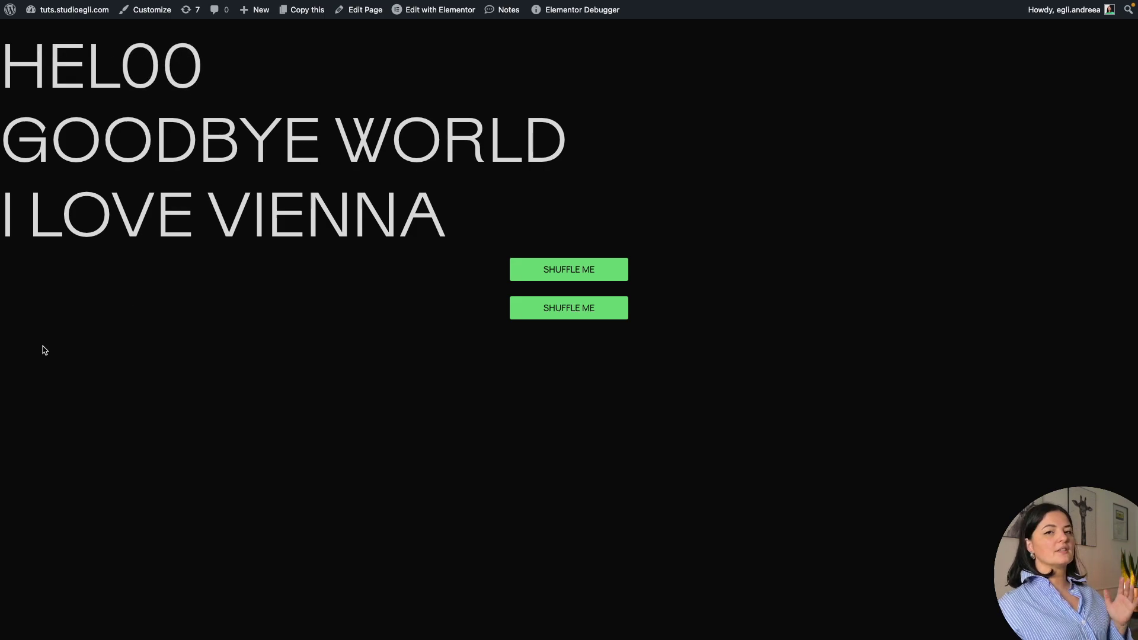
mouse_move(5, 388)
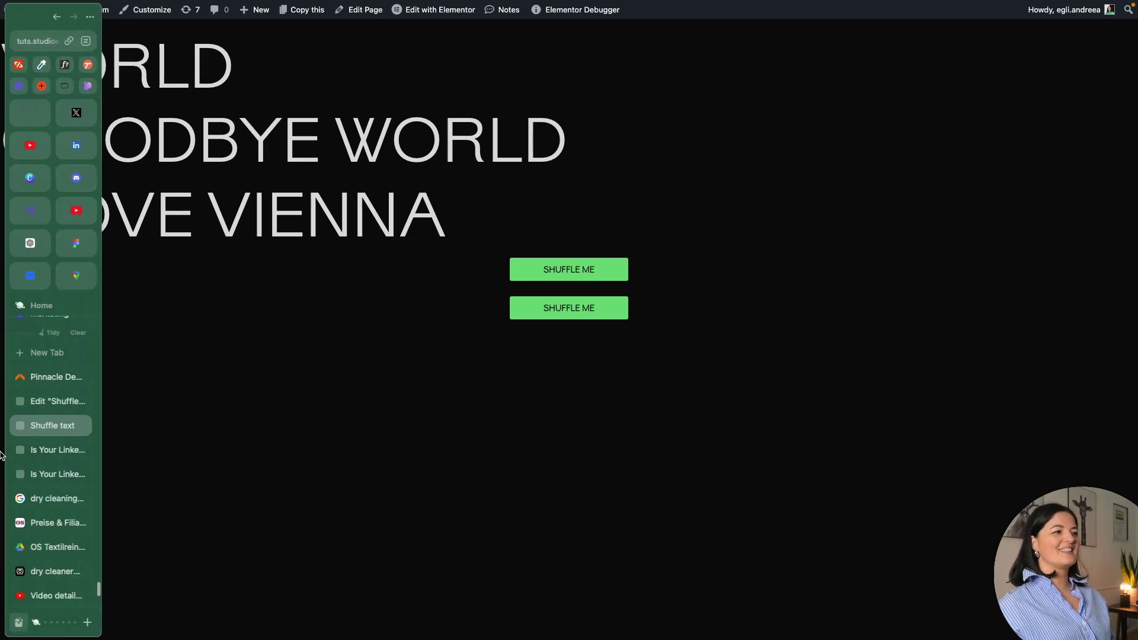
left_click(53, 402)
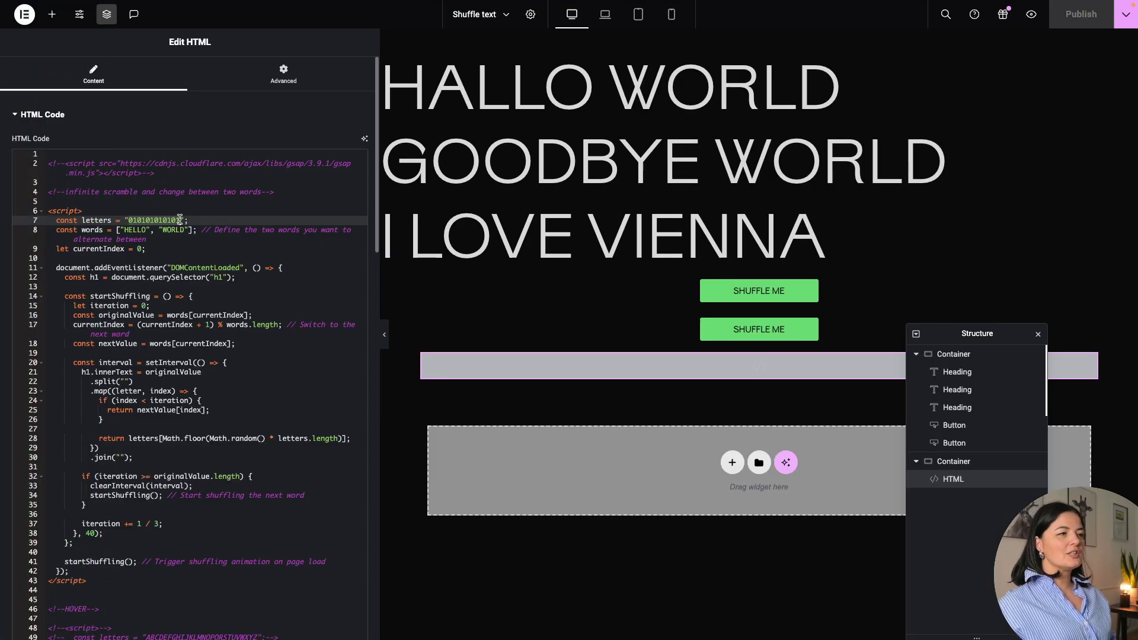
type("xxxxxxxxx")
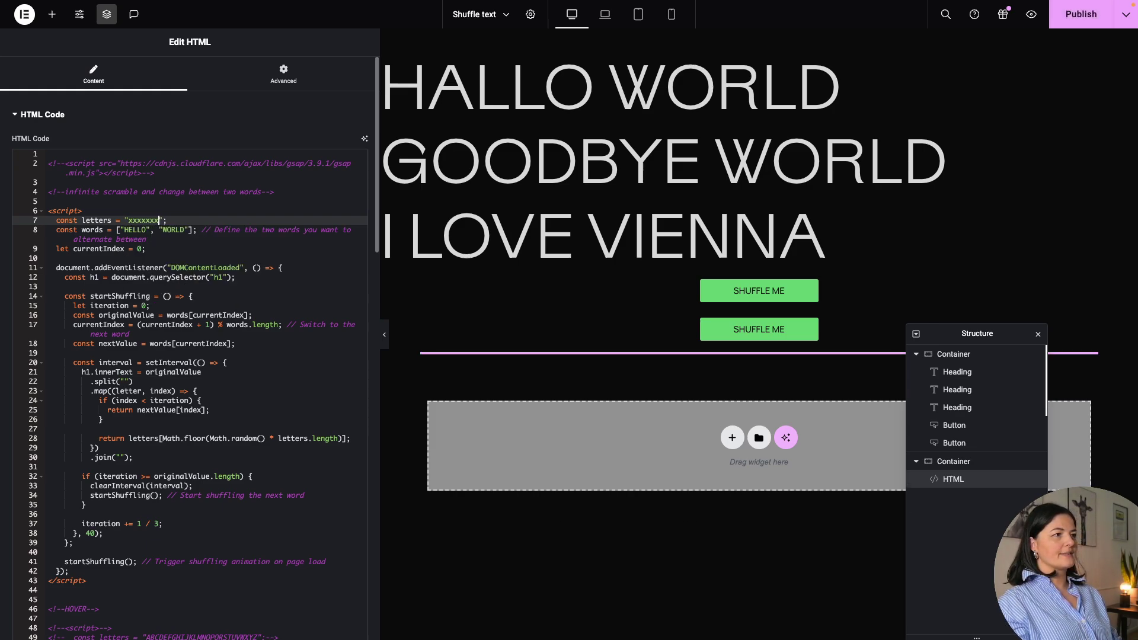
left_click(1081, 14)
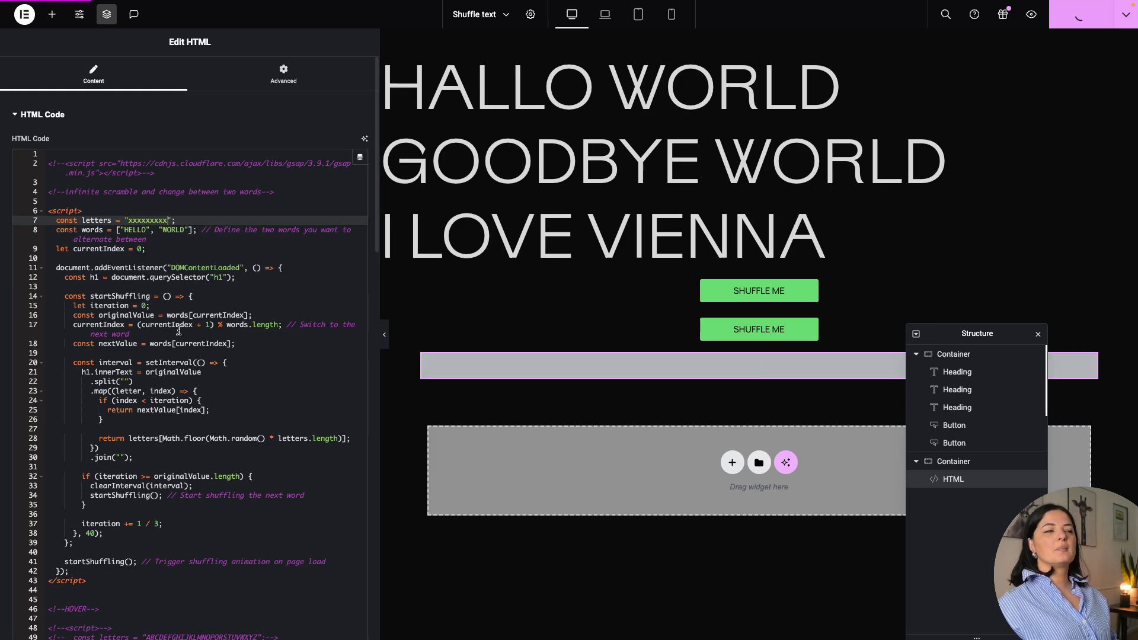
mouse_move(4, 450)
left_click(48, 425)
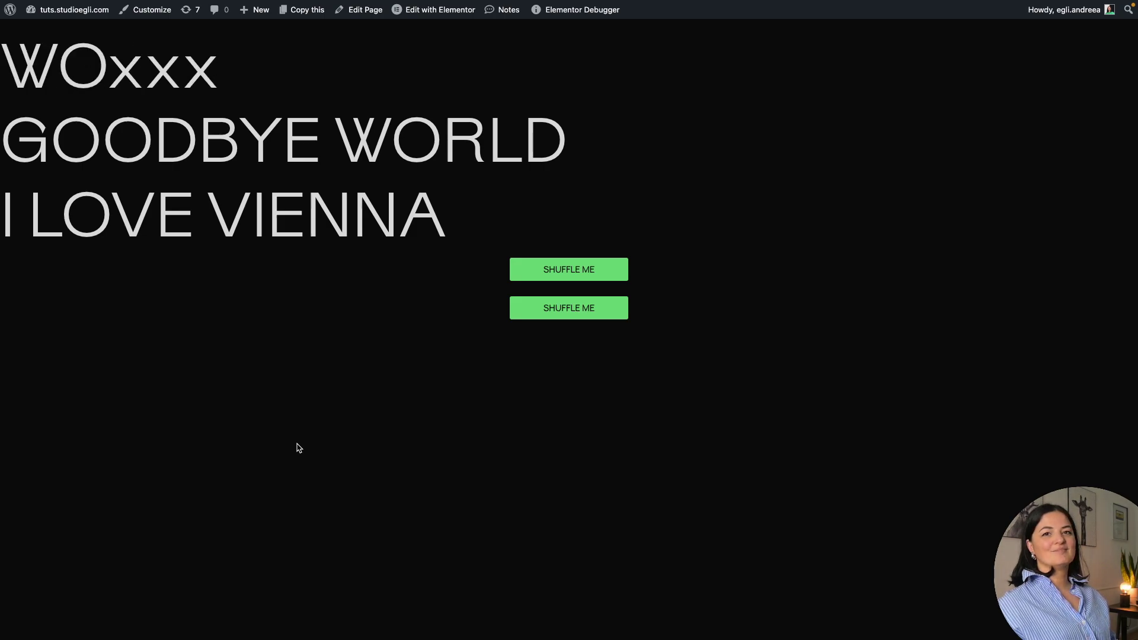
mouse_move(1, 383)
left_click(36, 403)
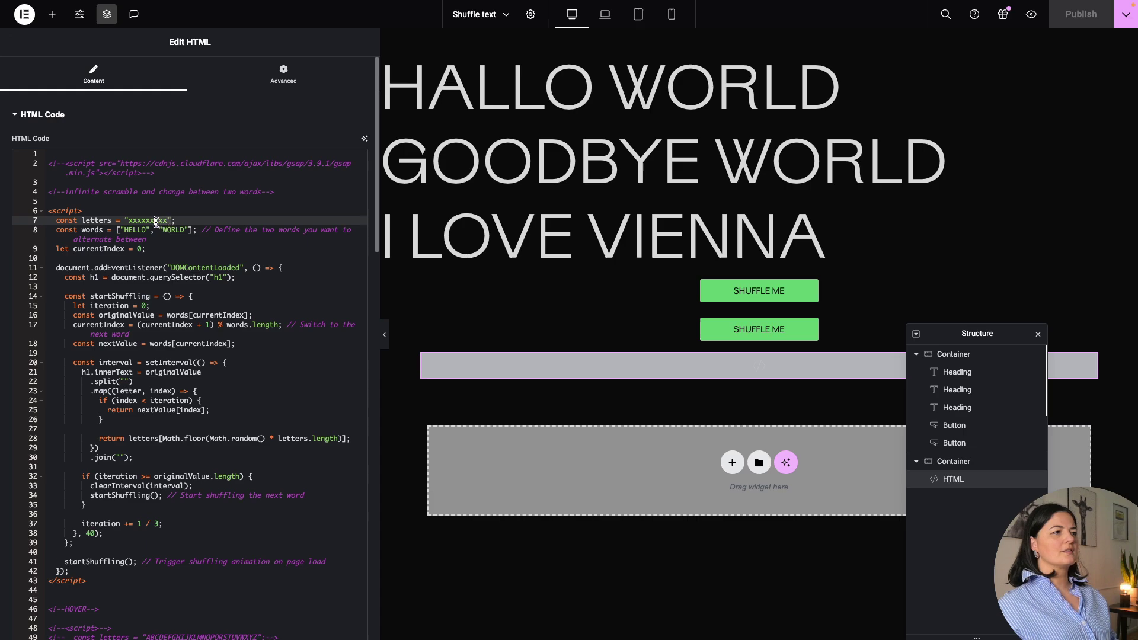
key("ctrl+v")
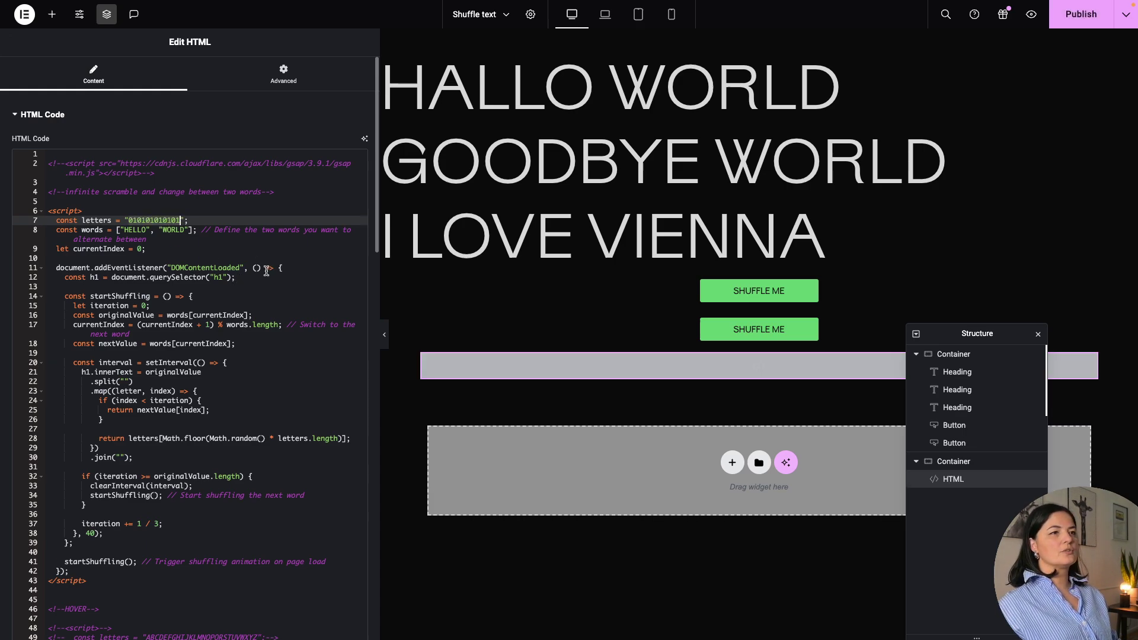
Save the restored script and set the HALLO WORLD heading's HTML tag to p
key("ctrl+s")
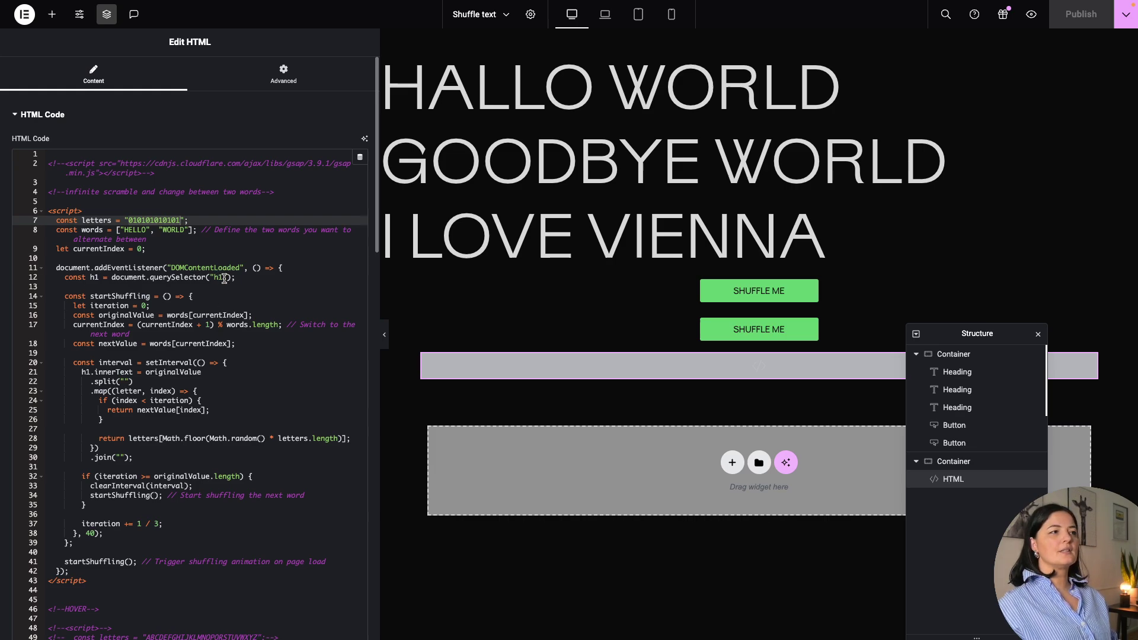
left_click(224, 277)
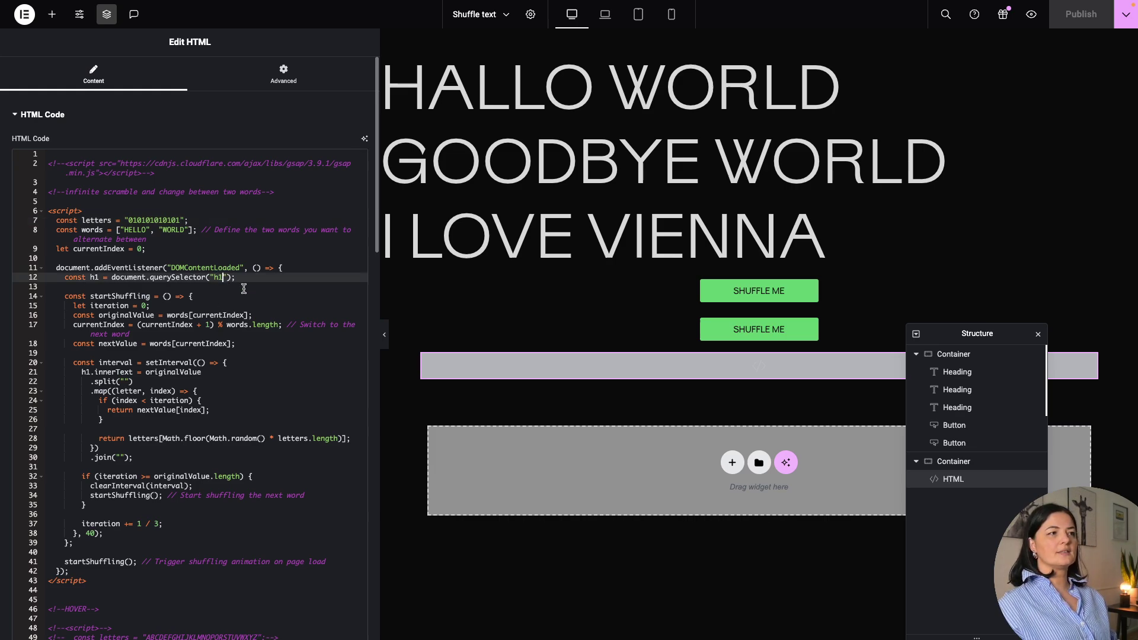
left_click(961, 376)
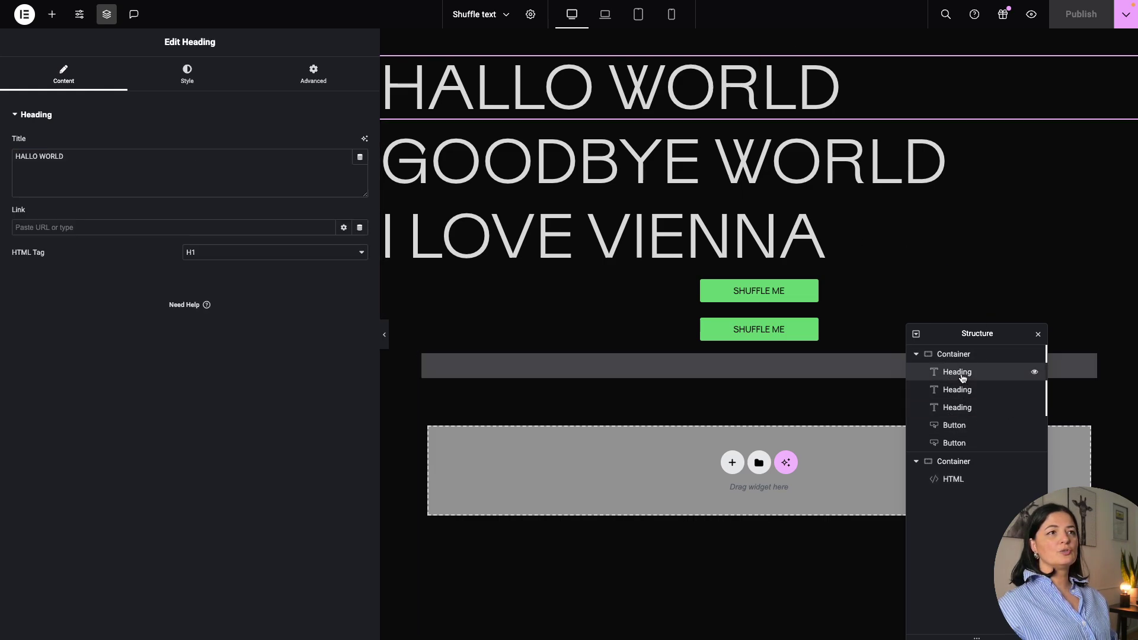
left_click(202, 253)
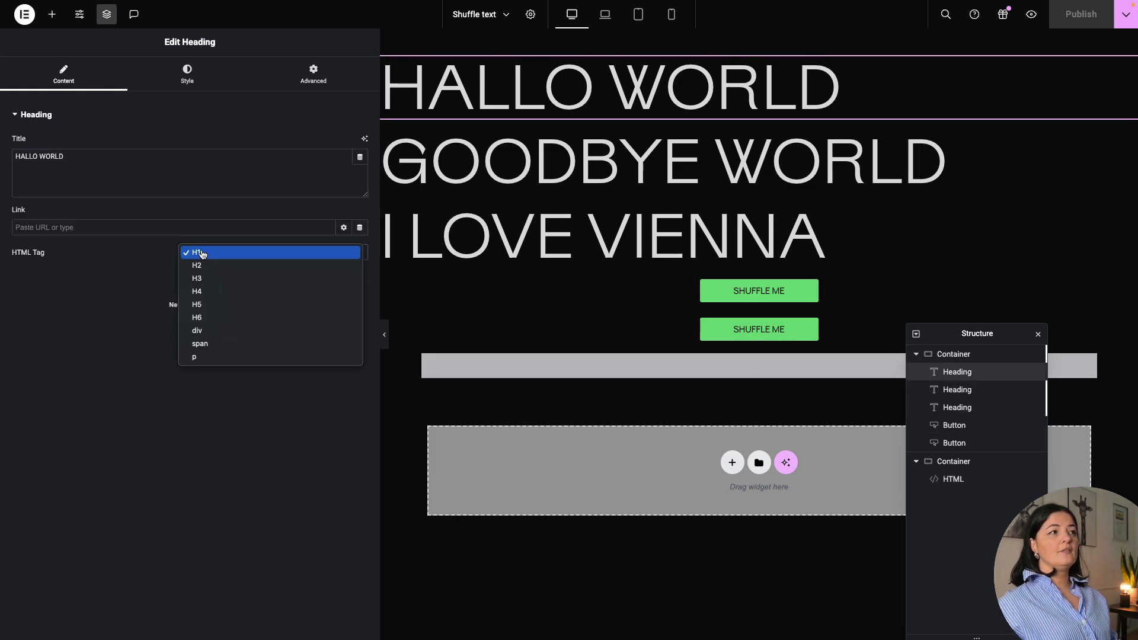
left_click(208, 363)
Change the script's querySelector from "h1" to "p" and publish
left_click(972, 479)
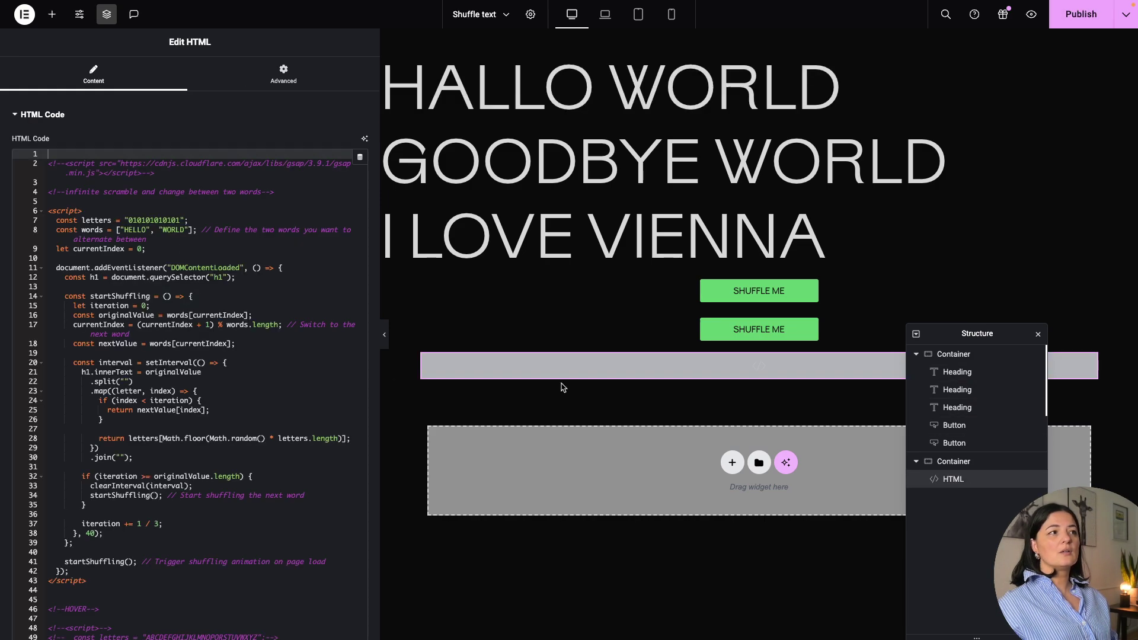
left_click(223, 279)
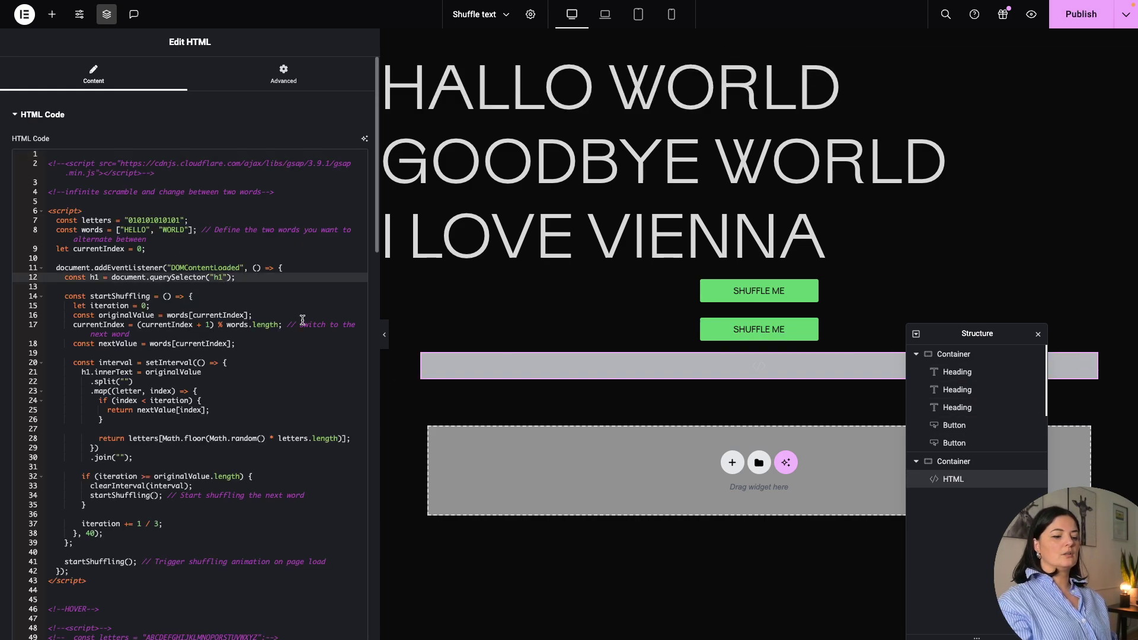
key("BackSpace")
key("BackSpace")
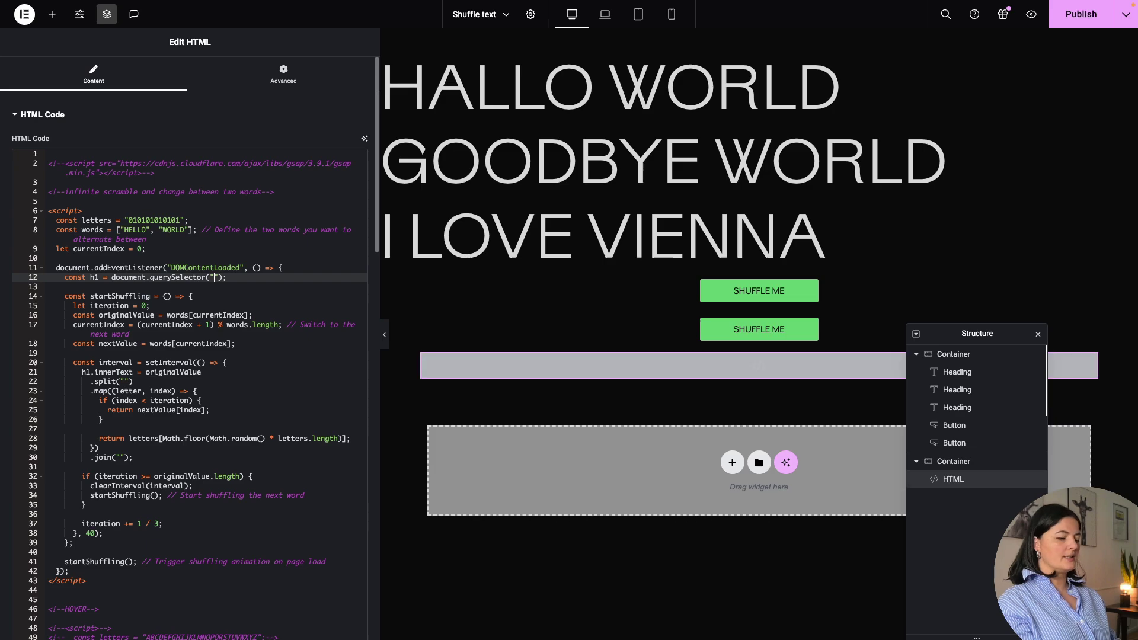
type("p")
left_click(295, 392)
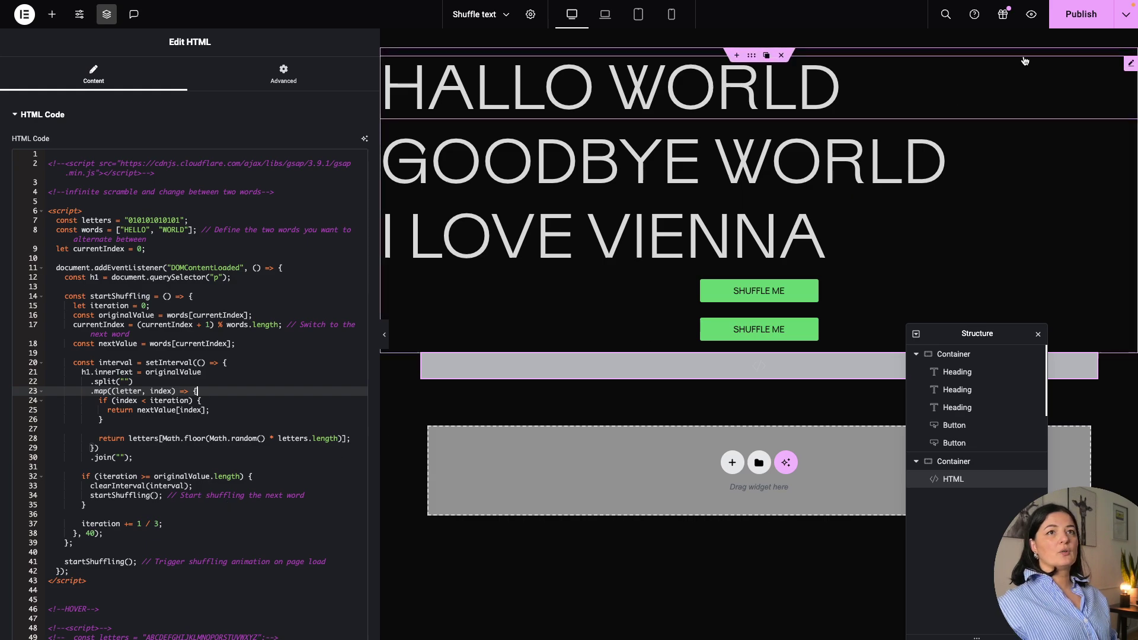
key("super+s")
Confirm the p heading scrambles to WORLD live, then widen the code panel for line 8
mouse_move(1, 374)
left_click(52, 426)
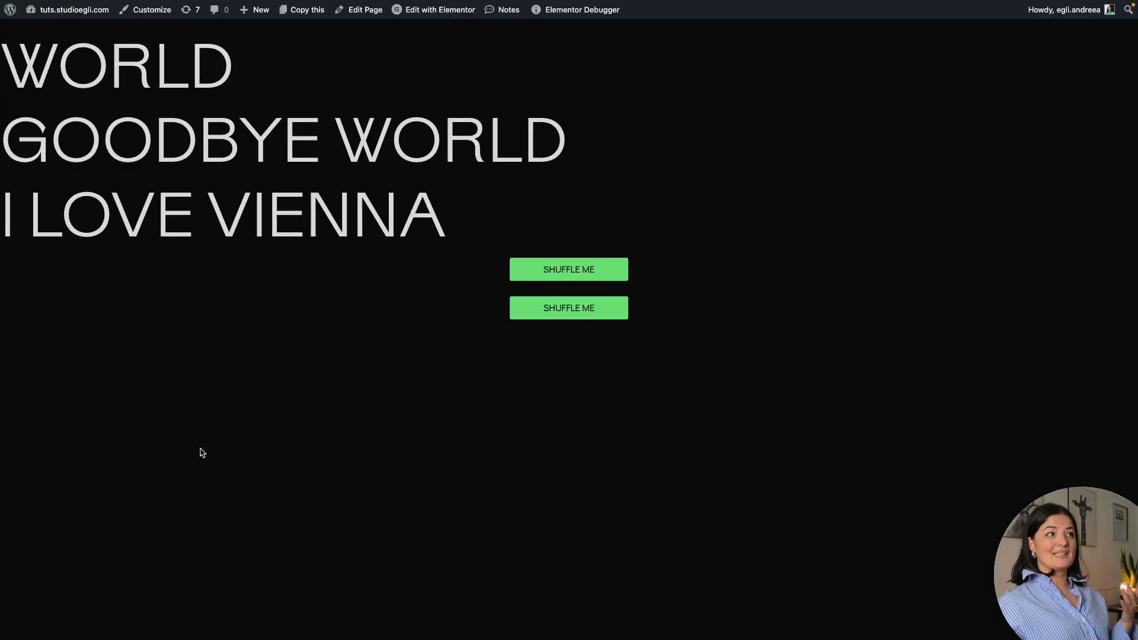
mouse_move(2, 391)
left_click(51, 399)
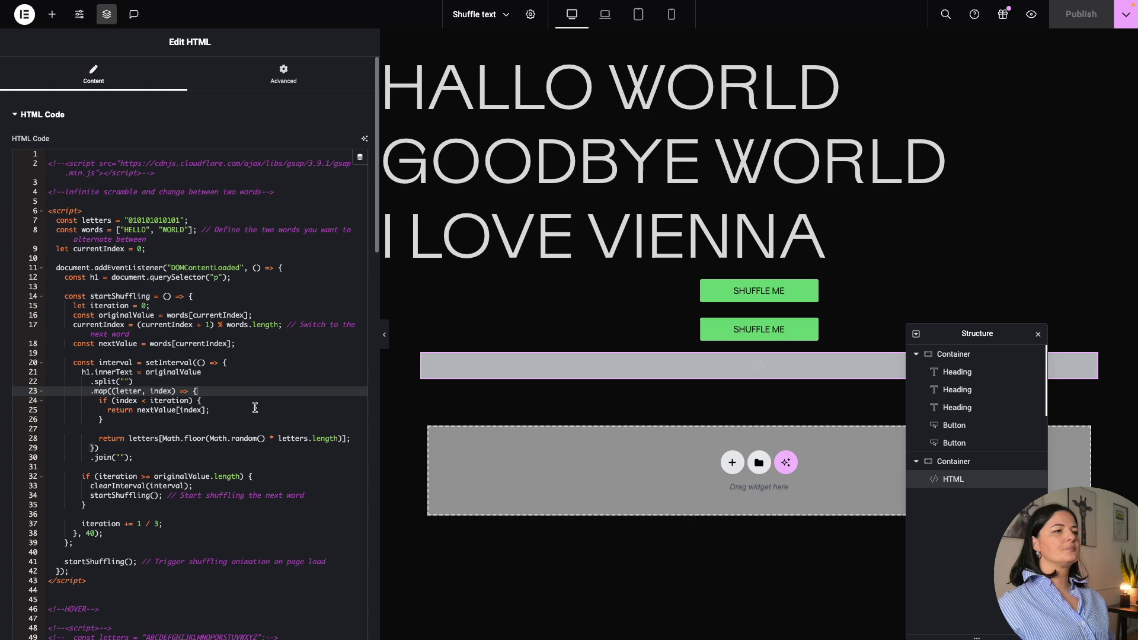
left_click_drag(375, 334, 398, 332)
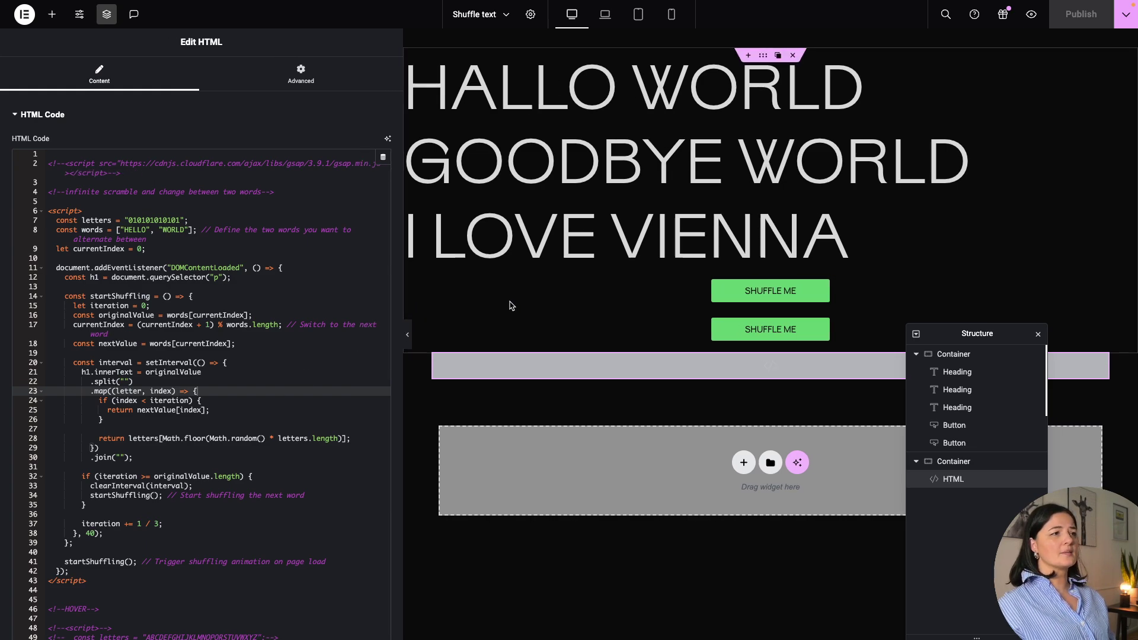
left_click(135, 229)
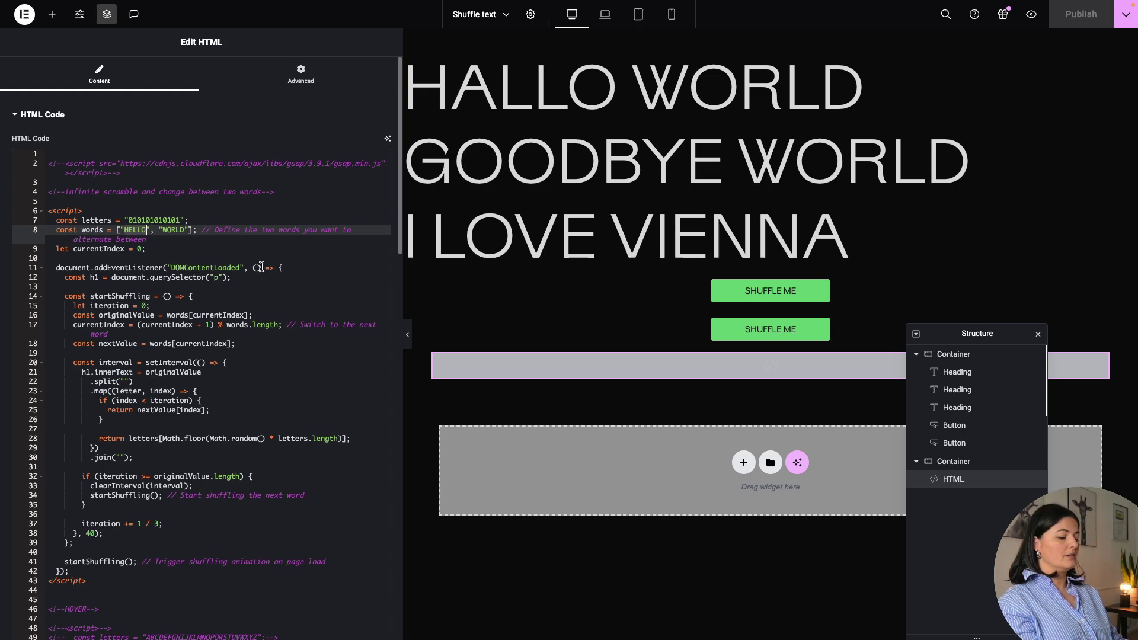
Replace the words with "hey" and "woo" and watch them cycle on the live page
type("hey\", \"")
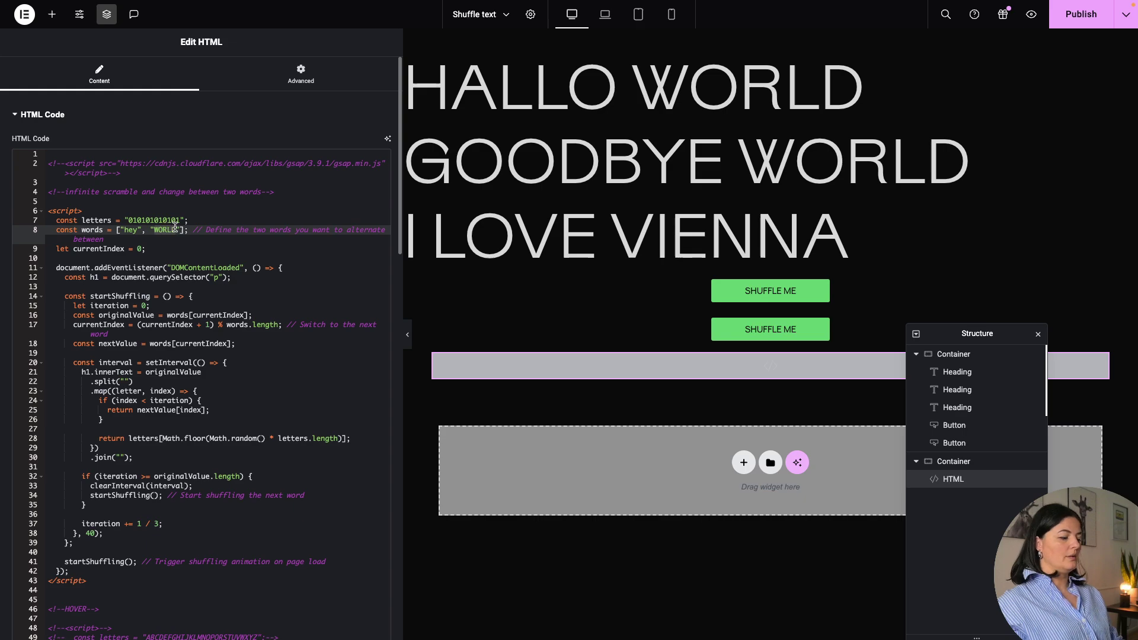
type("woo")
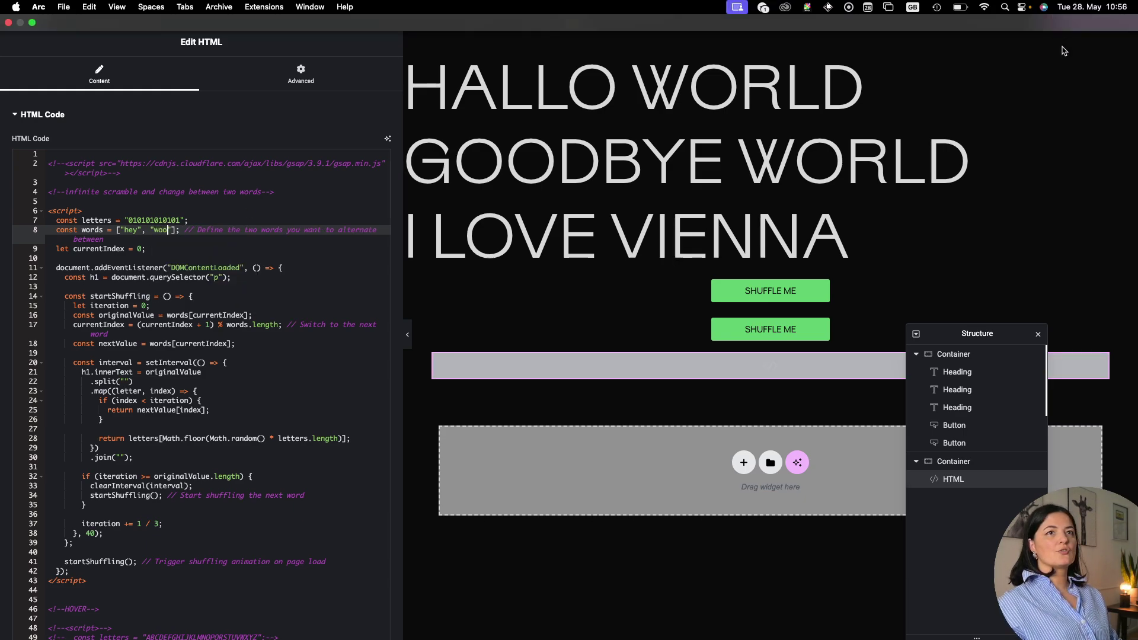
mouse_move(2, 468)
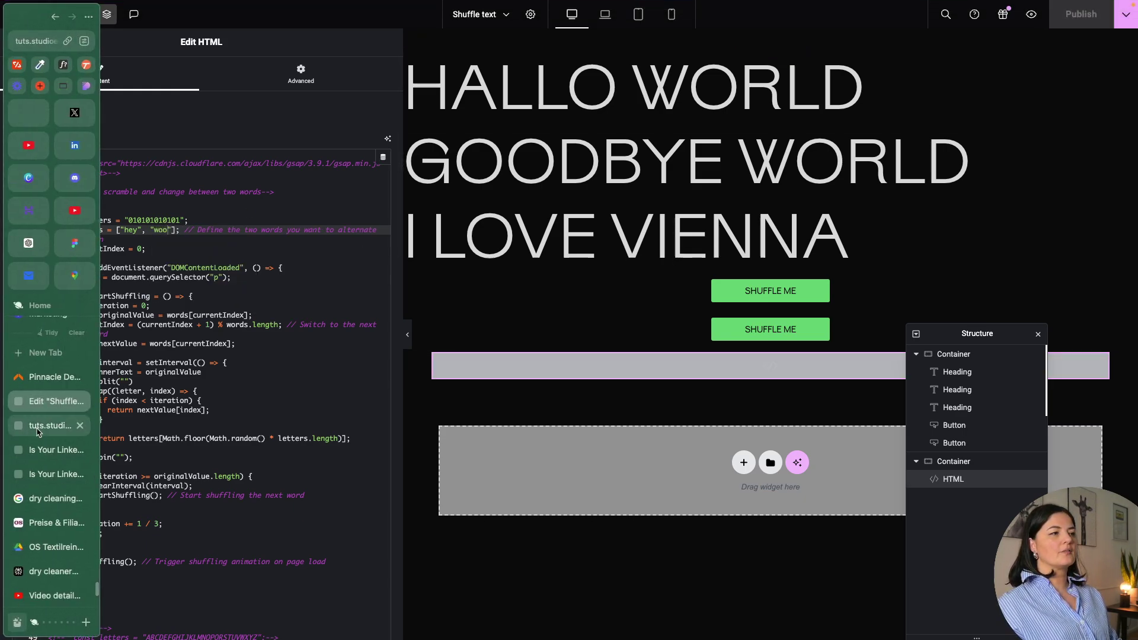
left_click(37, 426)
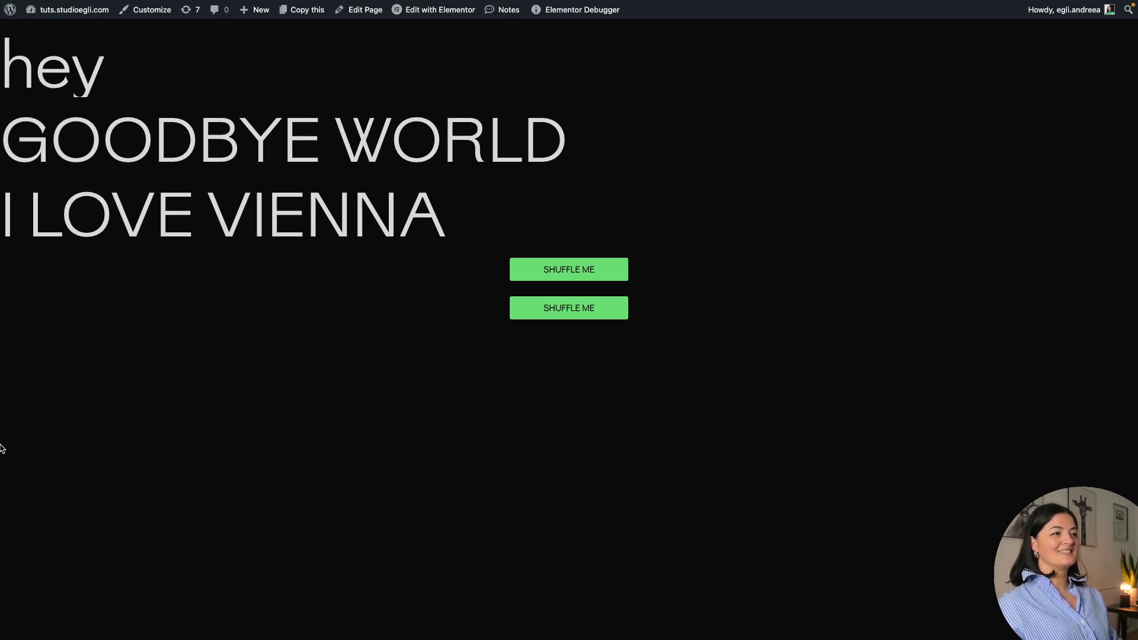
Undo the word change to restore HELLO and WORLD
mouse_move(3, 448)
left_click(42, 399)
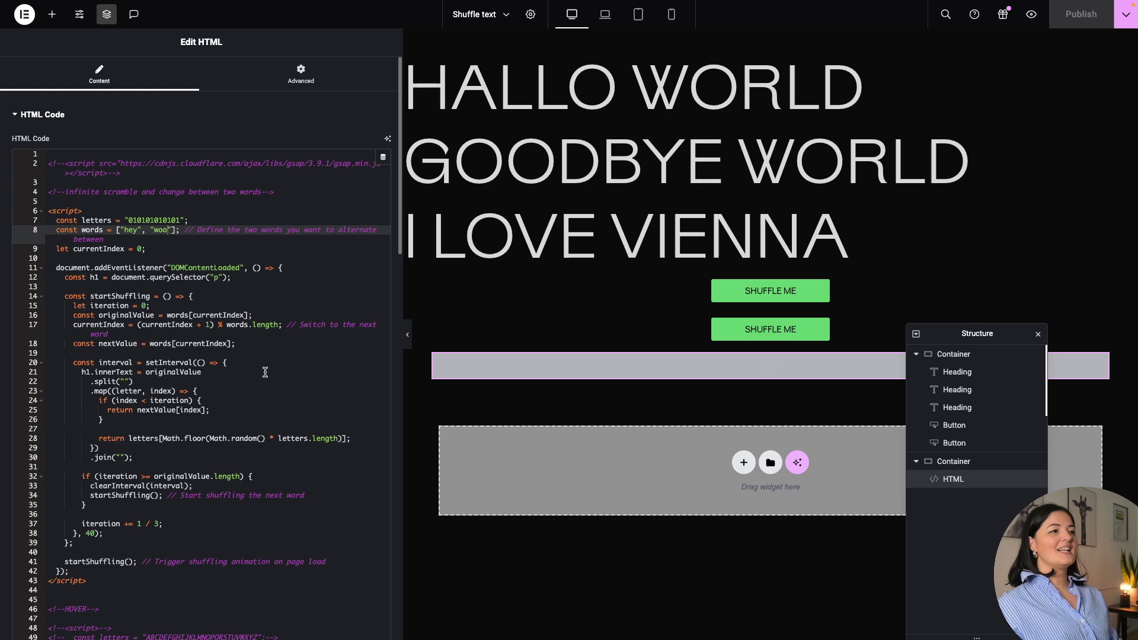
left_click(265, 372)
key("ctrl+z")
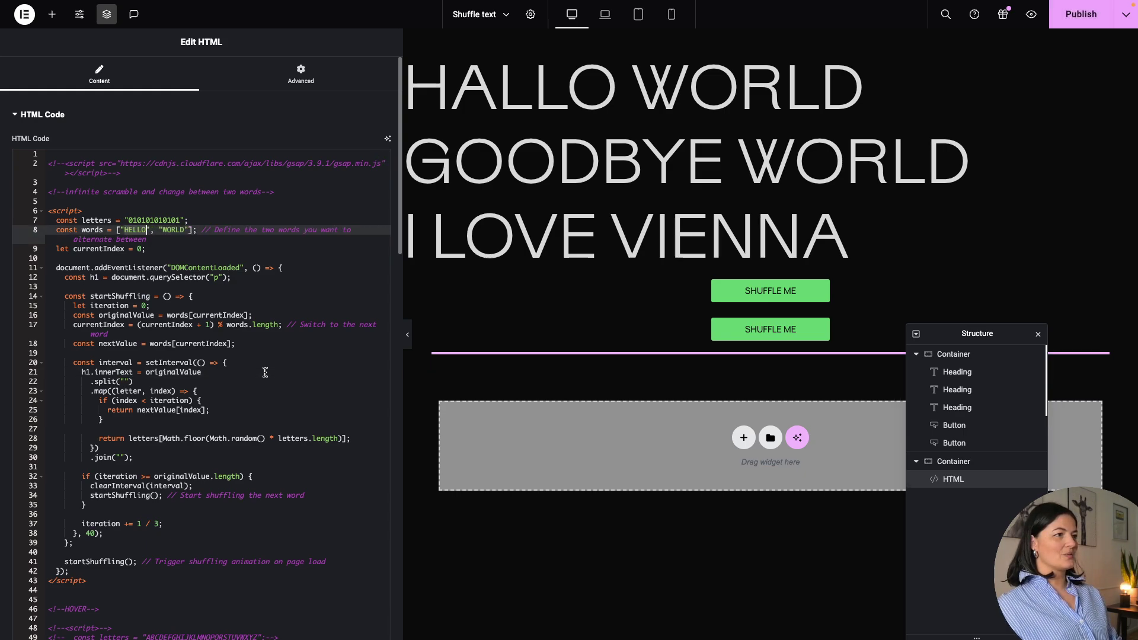
Set the line 38 shuffle interval to 70, publish, and watch it live
scroll(74, 299, "down", 1)
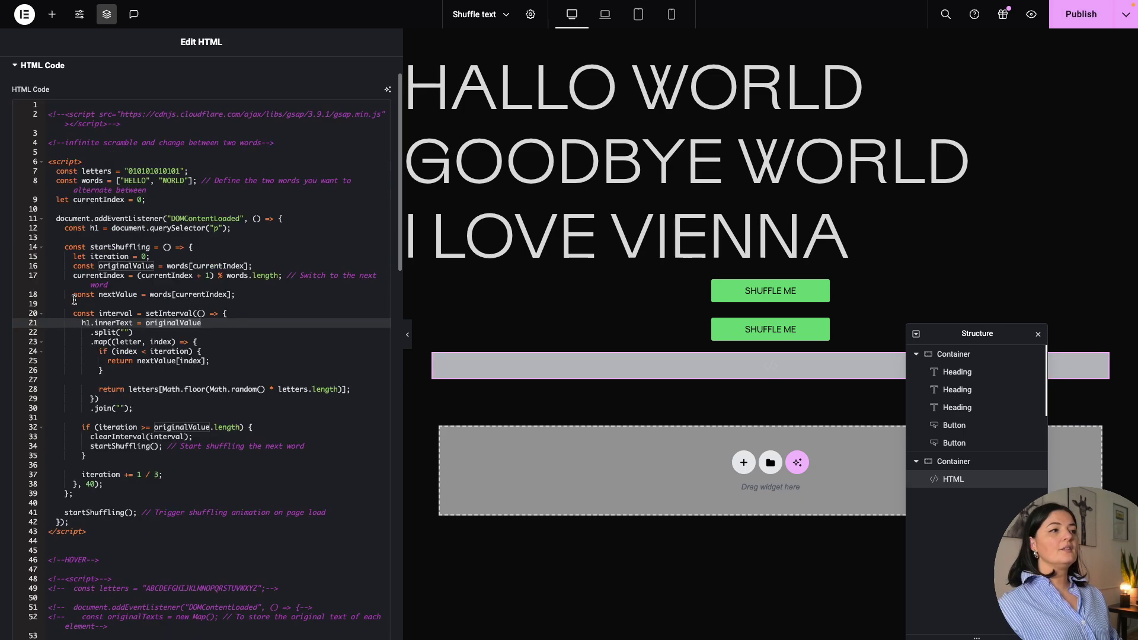
left_click(89, 485)
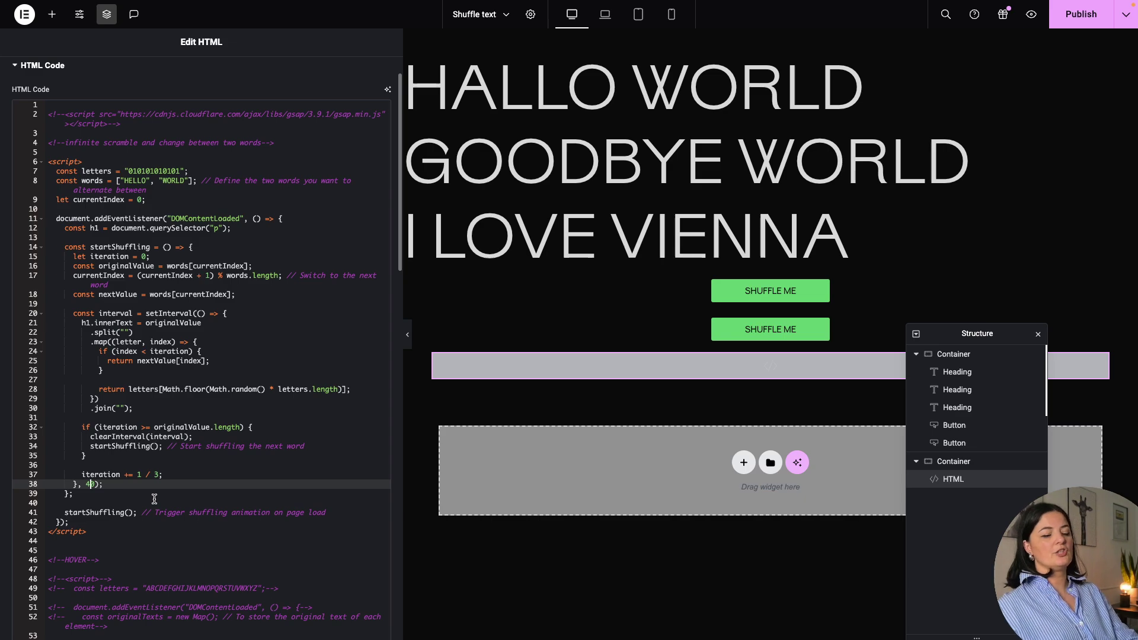
key("BackSpace")
type("7")
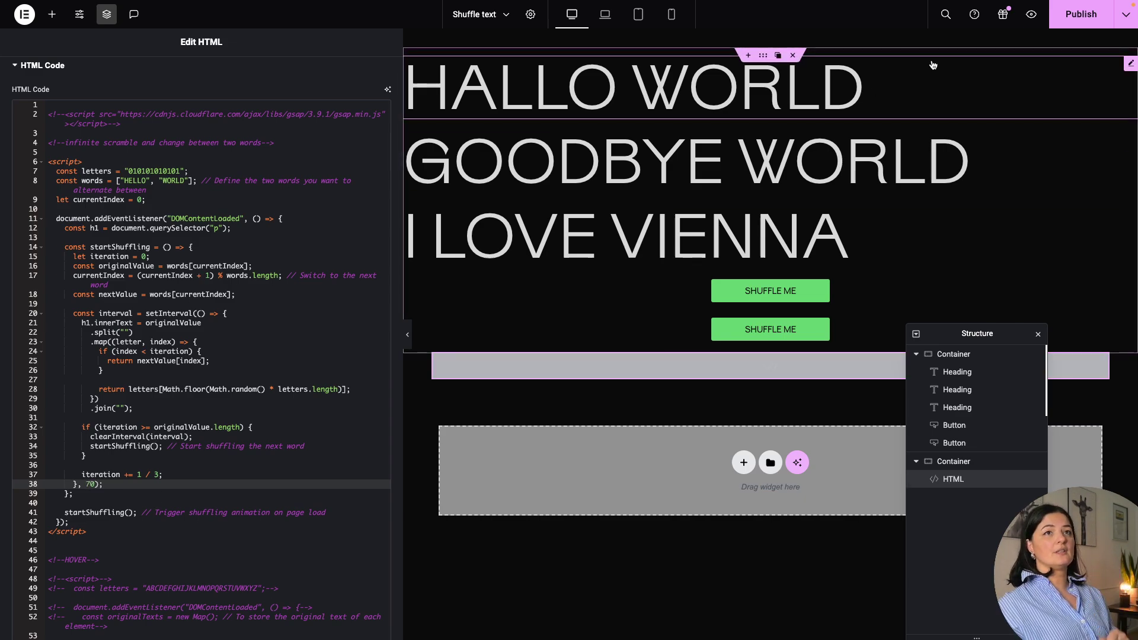
left_click(1068, 20)
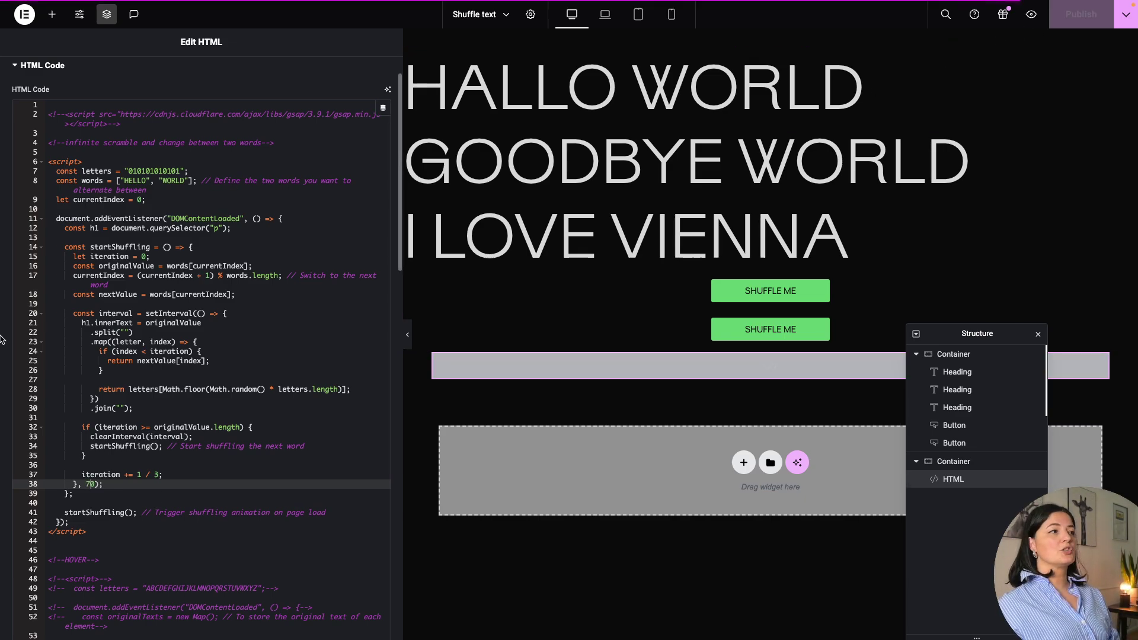
left_click(36, 425)
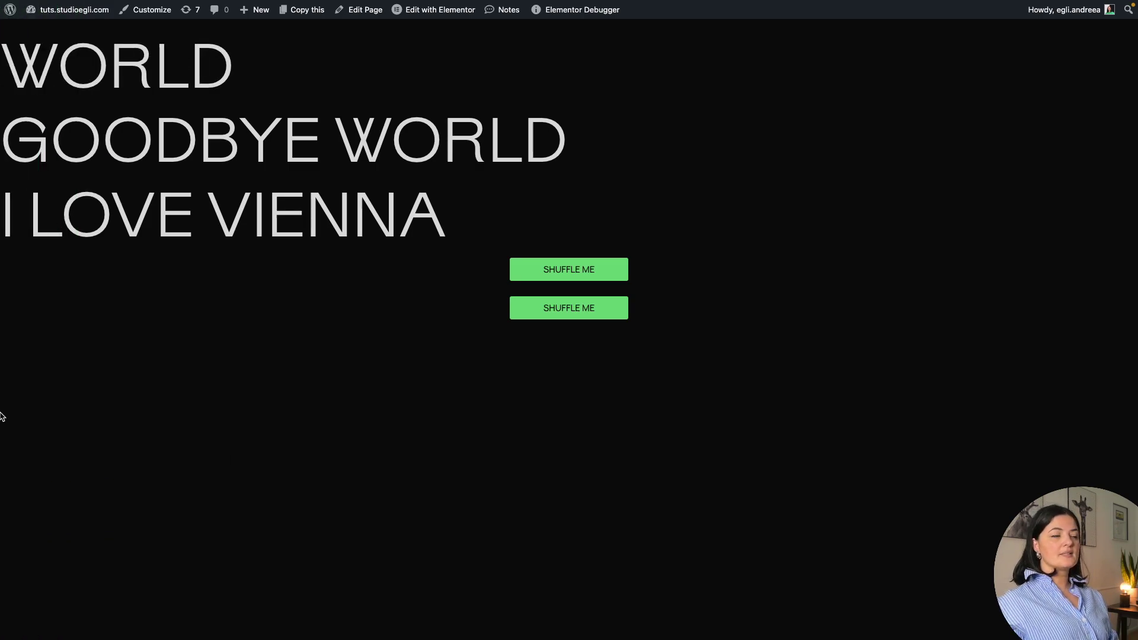
left_click(60, 473)
Change the interval to 170, publish, and watch the slower shuffle live
left_click(86, 484)
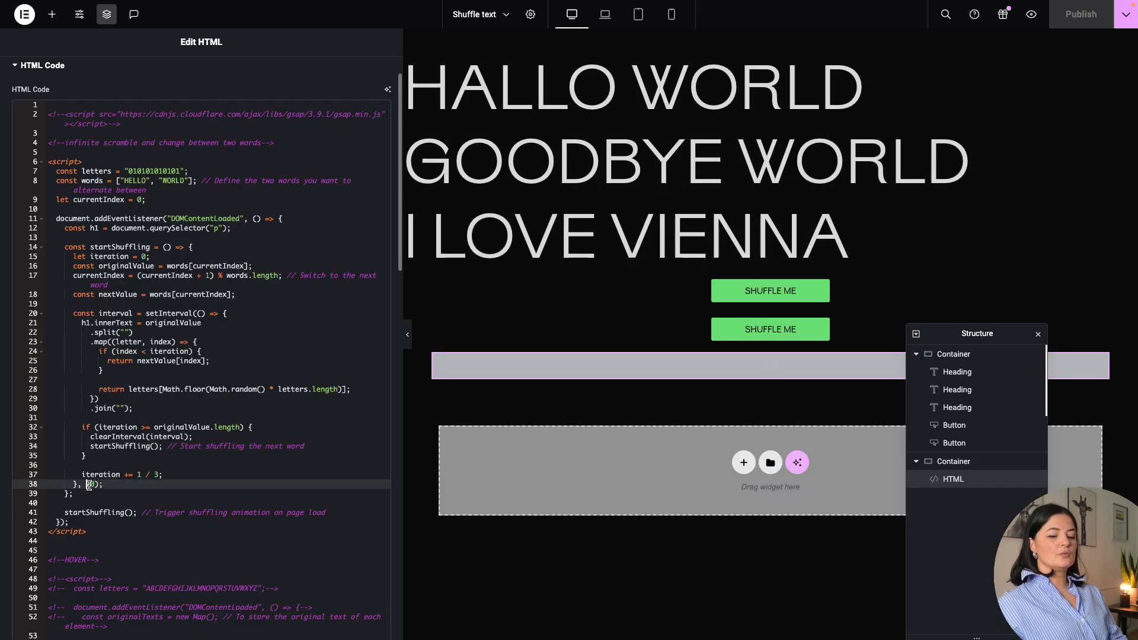
type("1")
left_click(1072, 17)
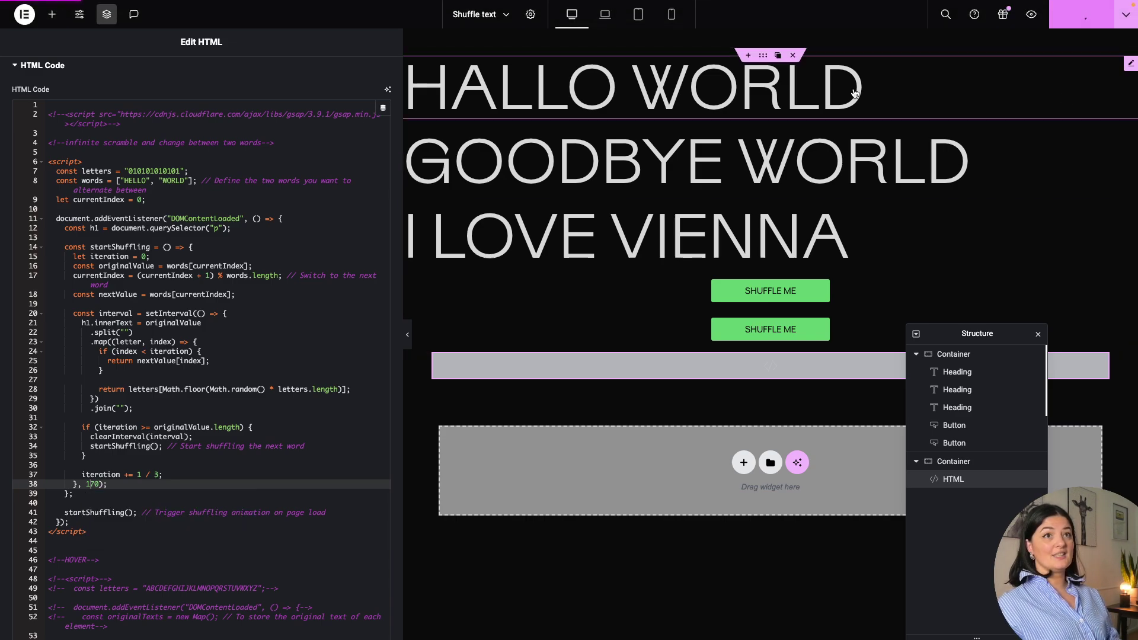
left_click(41, 427)
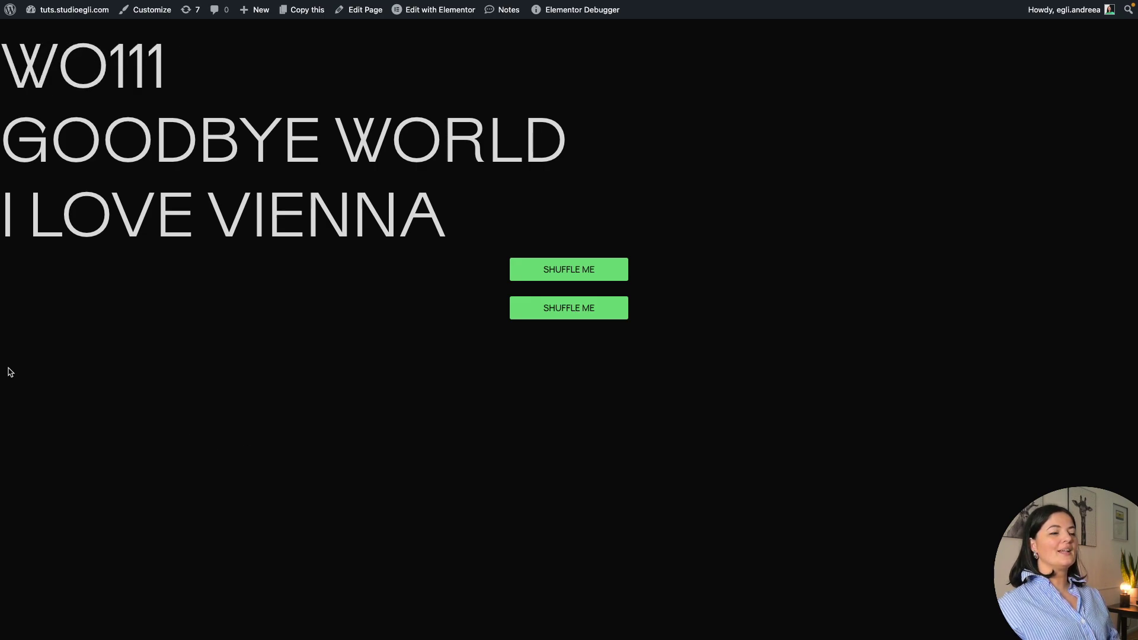
mouse_move(2, 400)
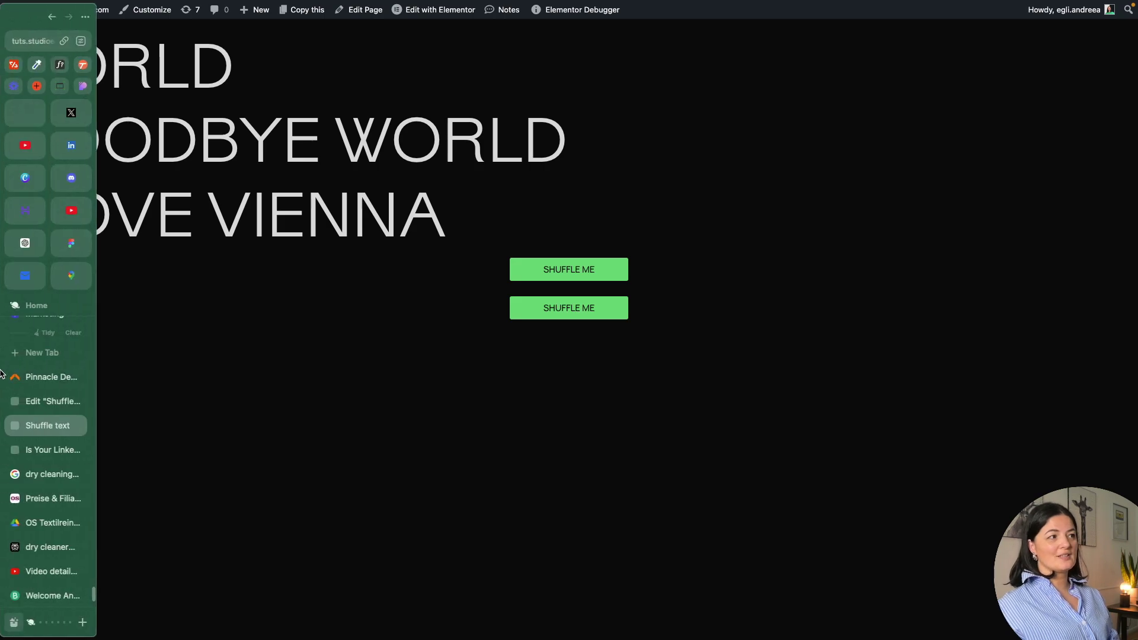
left_click(37, 407)
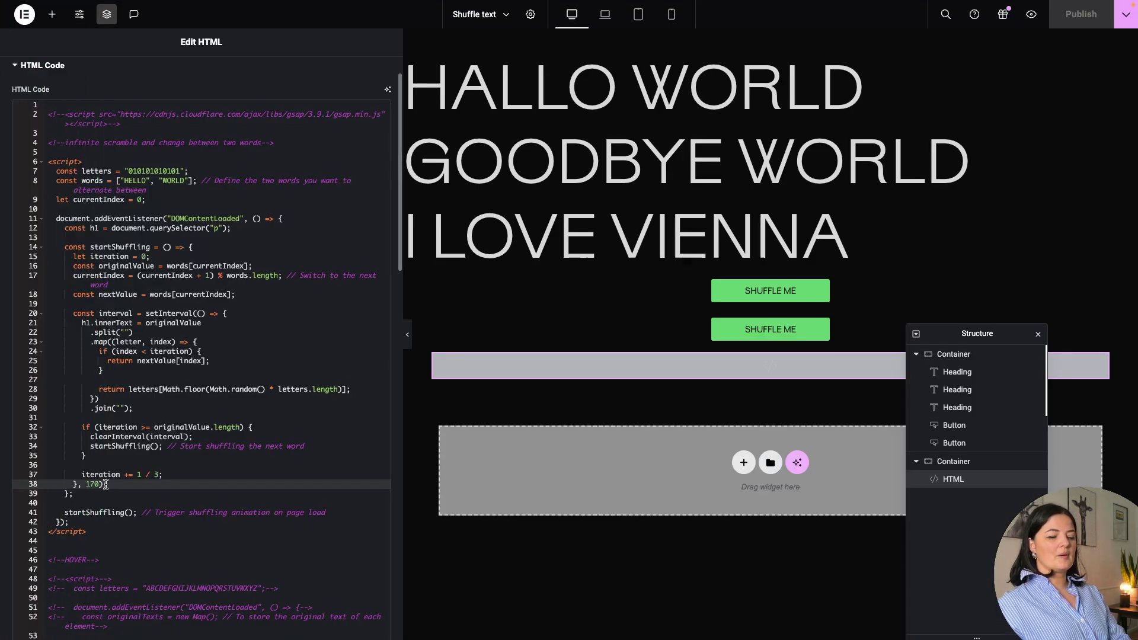
Set the shuffle interval back to 40
key("BackSpace")
key("BackSpace")
key("BackSpace")
type("40")
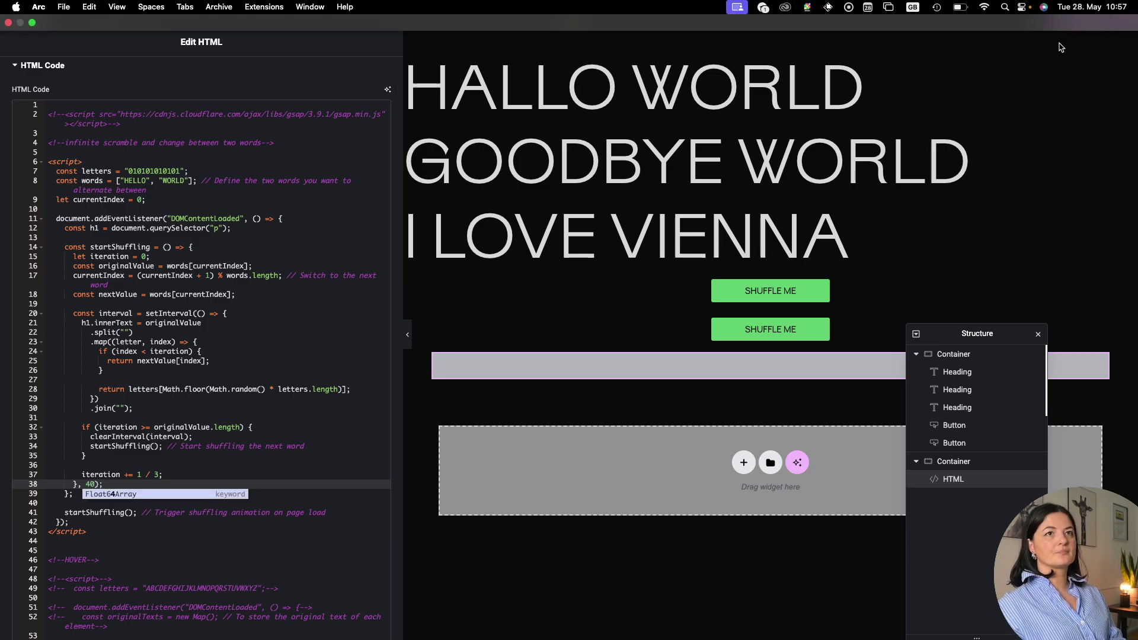
key("Escape")
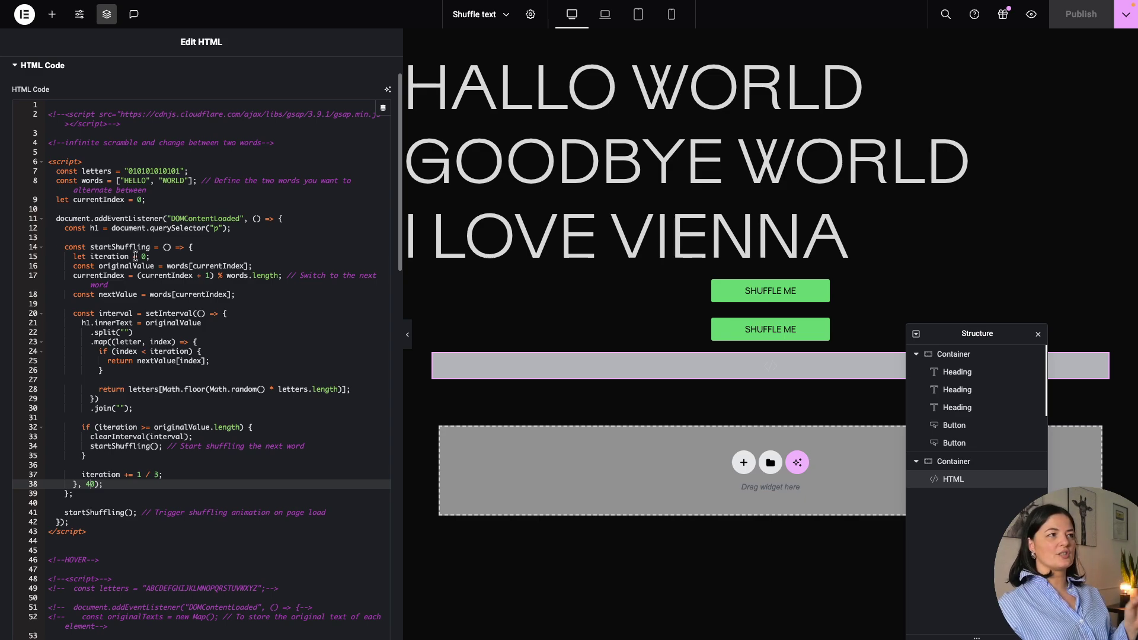
mouse_move(0, 367)
left_click(40, 382)
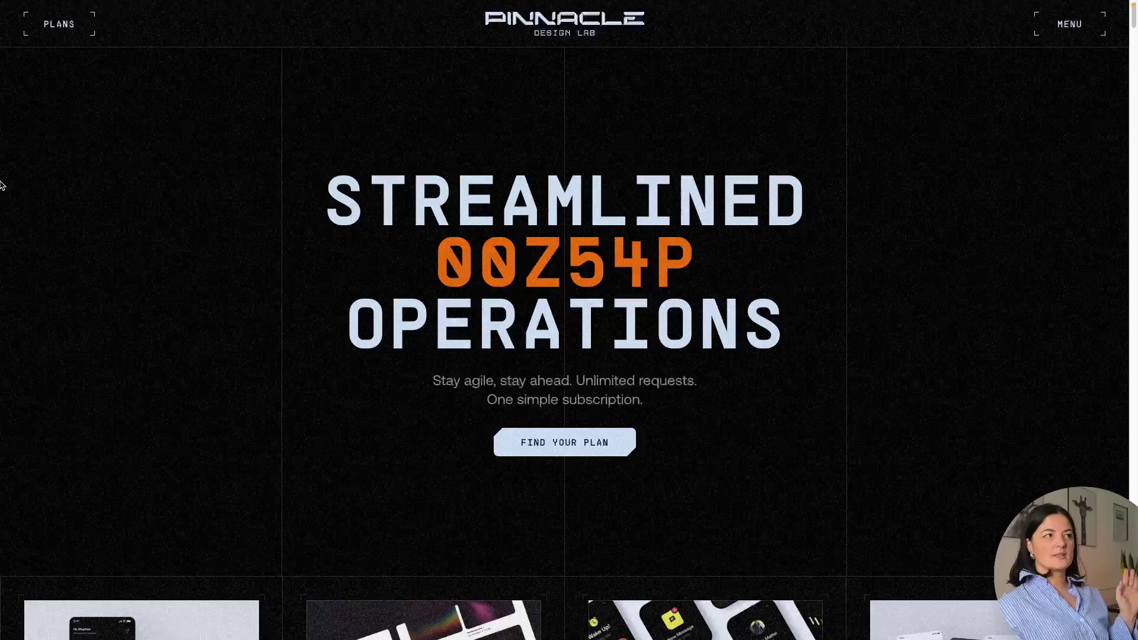
mouse_move(1, 184)
left_click(40, 401)
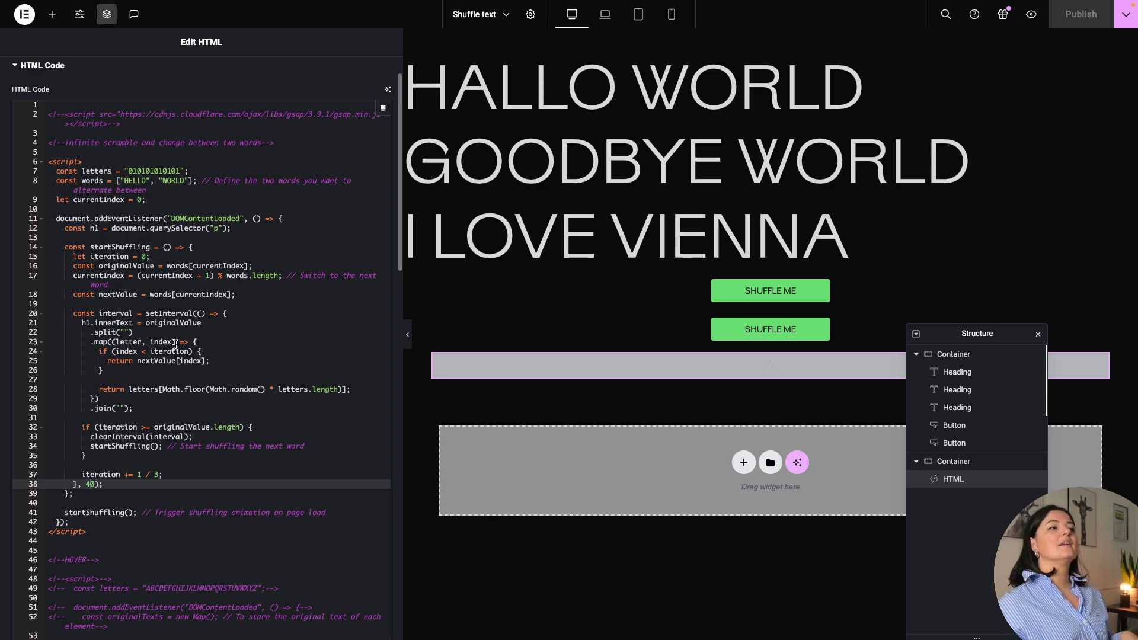
Toggle comments so the HOVER script is active and the LOAD script is commented out, then publish
left_click_drag(49, 164, 133, 533)
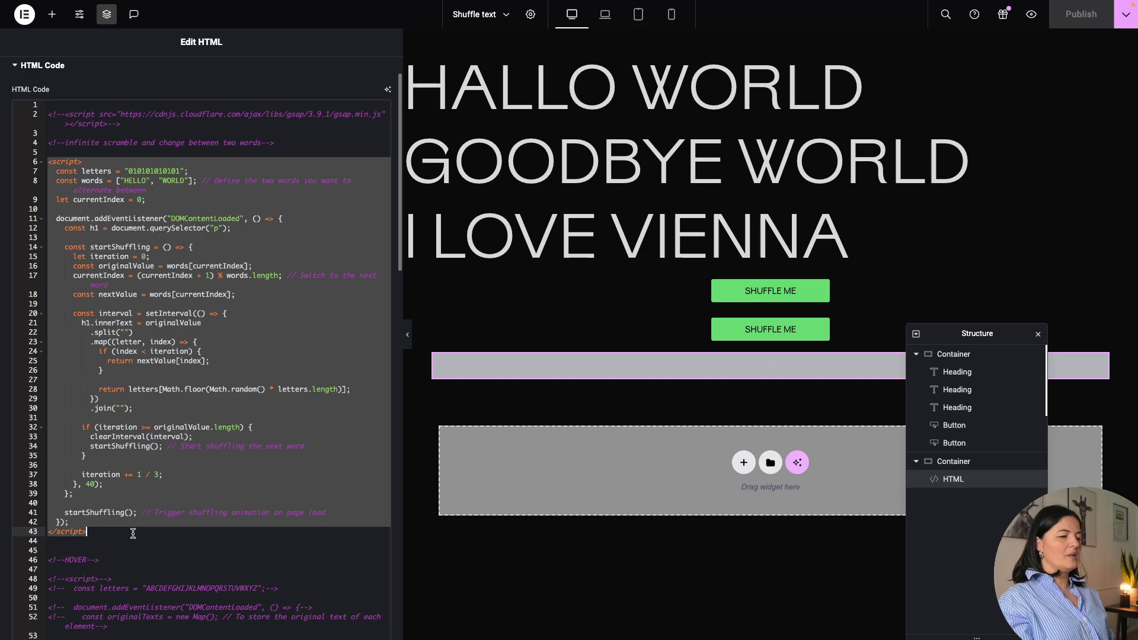
key("ctrl+slash")
key("ctrl+slash")
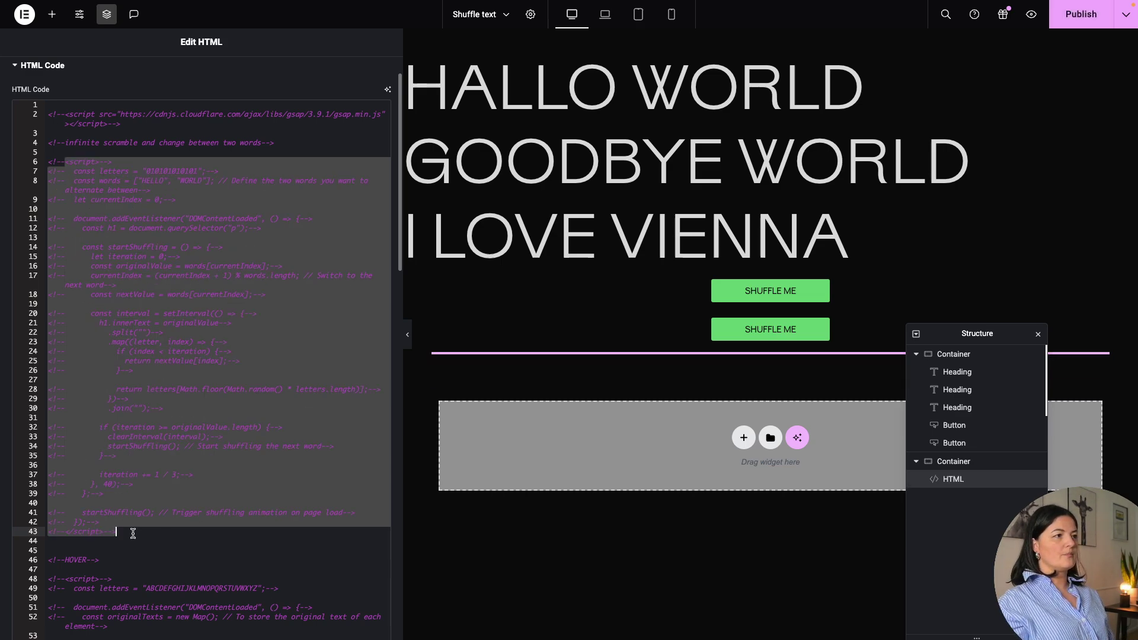
scroll(142, 522, "down", 5)
scroll(145, 511, "down", 1)
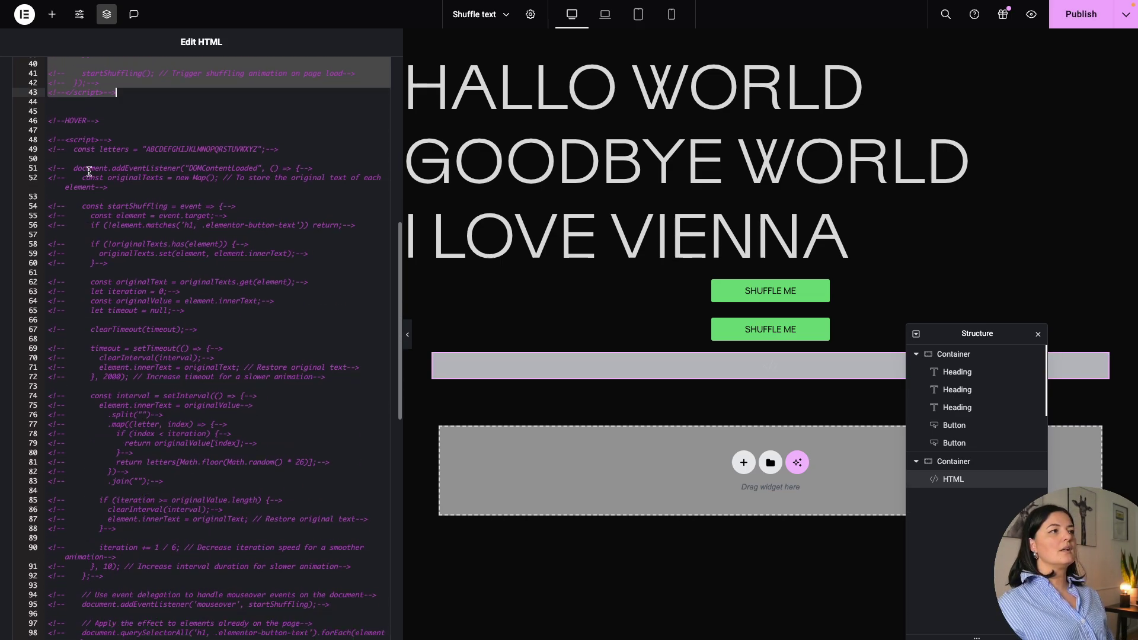
left_click_drag(49, 122, 152, 557)
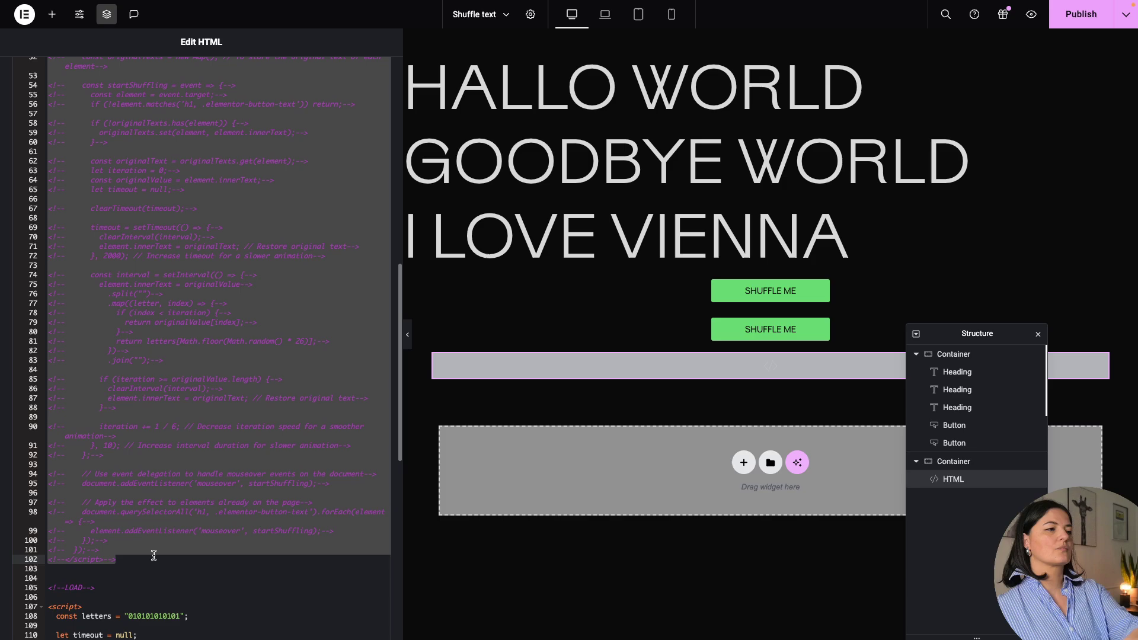
scroll(152, 533, "down", 8)
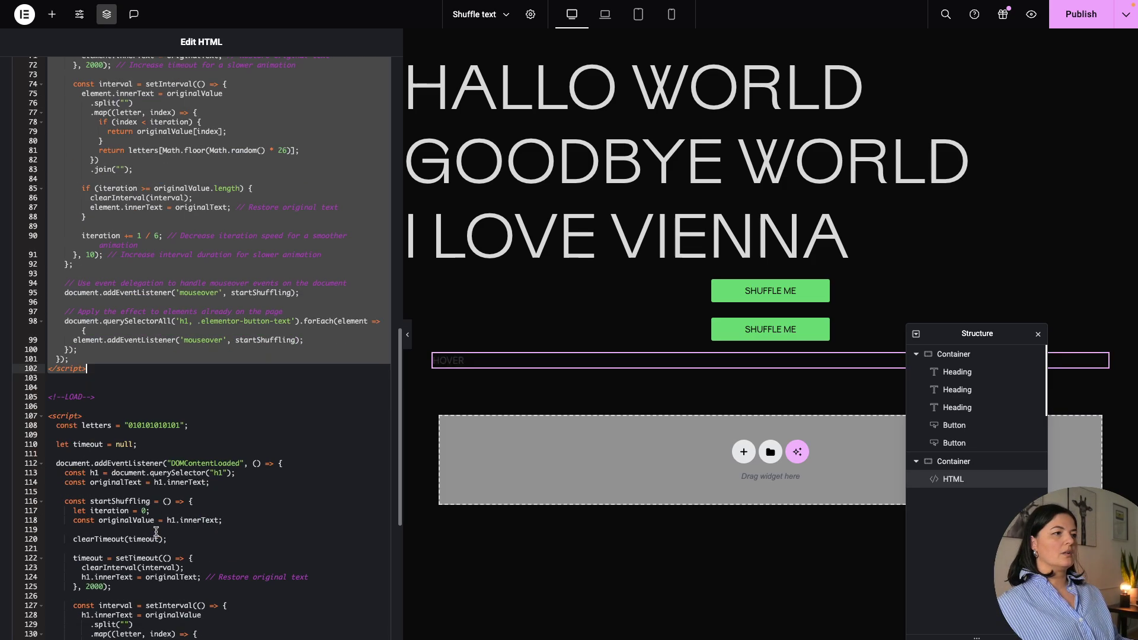
scroll(152, 517, "down", 1)
left_click_drag(50, 87, 134, 513)
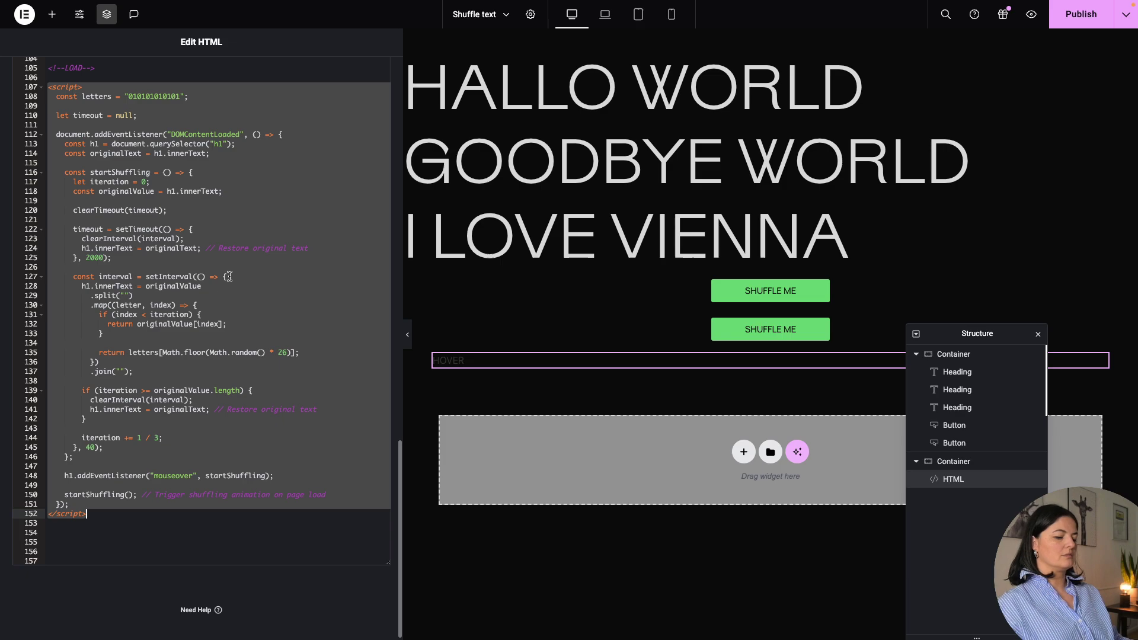
key("ctrl+slash")
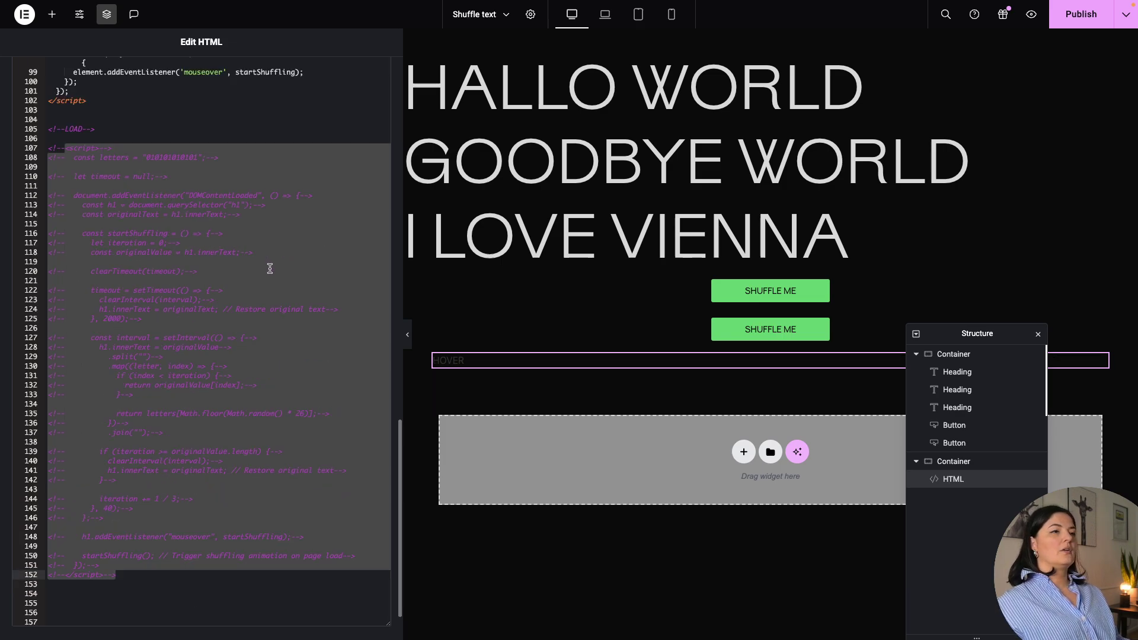
scroll(269, 269, "up", 5)
left_click(1082, 17)
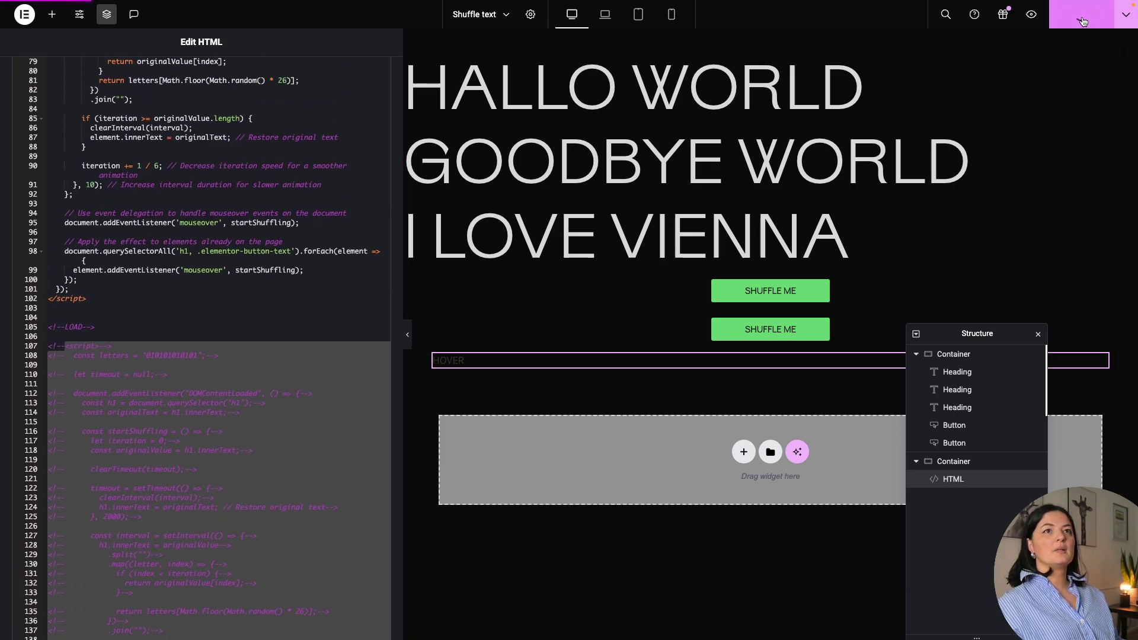
Preview the hover scramble on the live page and return to the editor
left_click(1032, 14)
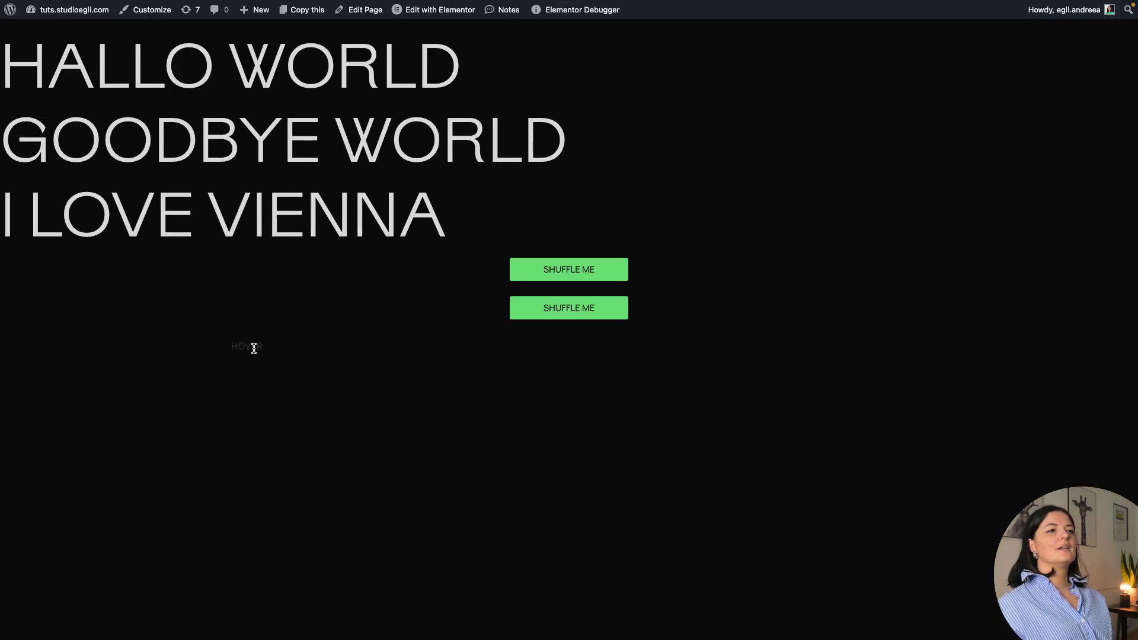
mouse_move(5, 385)
left_click(51, 398)
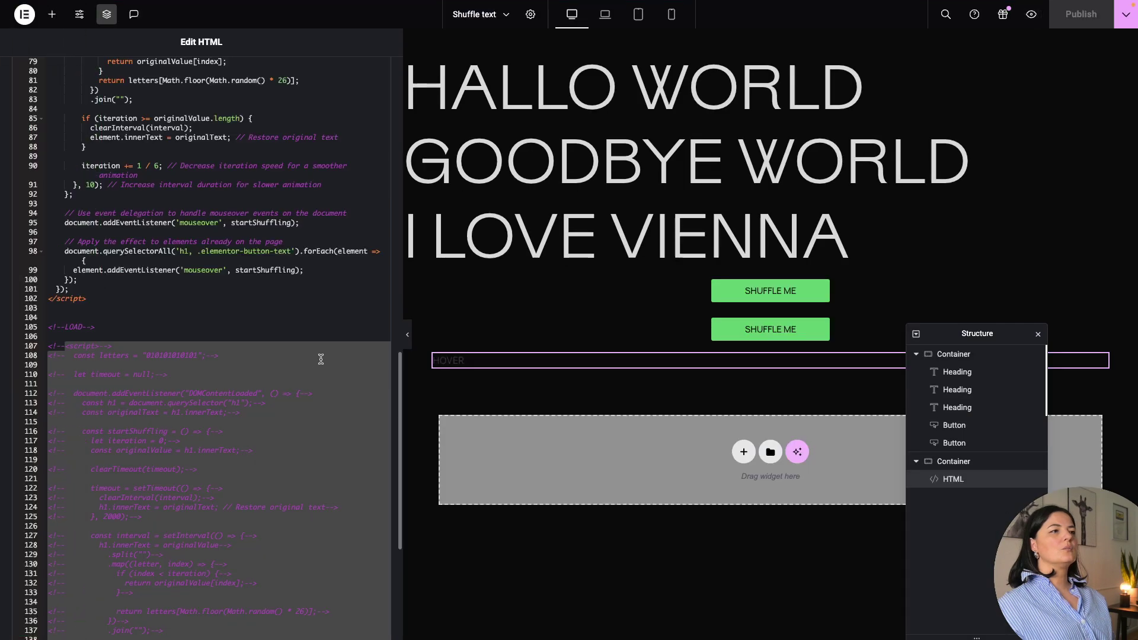
Wrap the line 46 HOVER label in an HTML comment so it disappears from the page
left_click(219, 353)
scroll(219, 354, "up", 8)
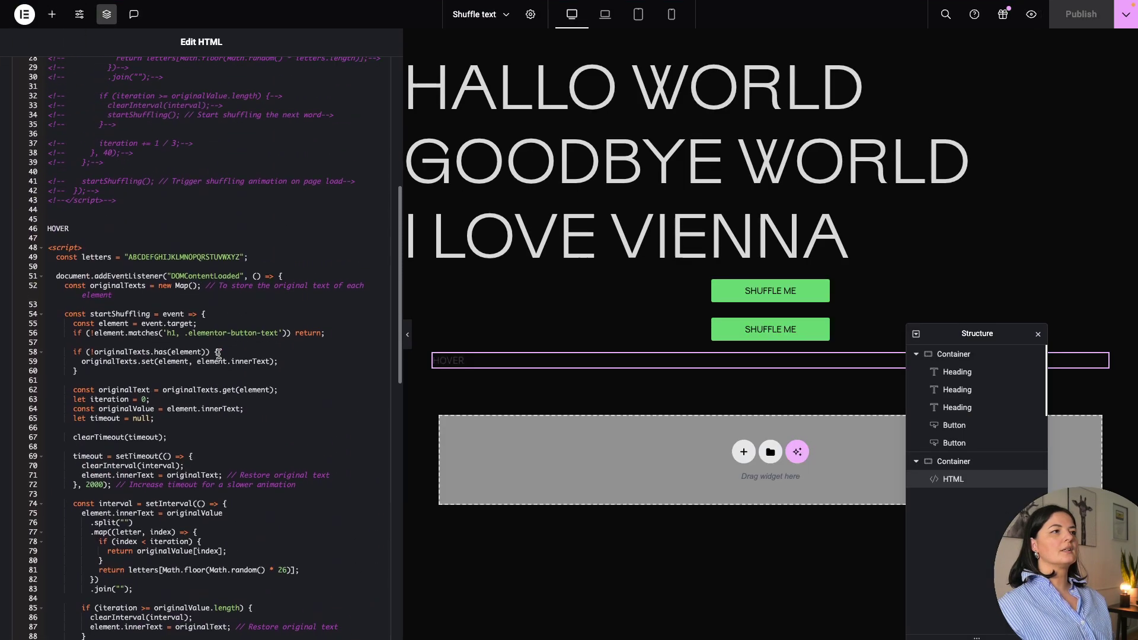
left_click(57, 227)
left_click(88, 237)
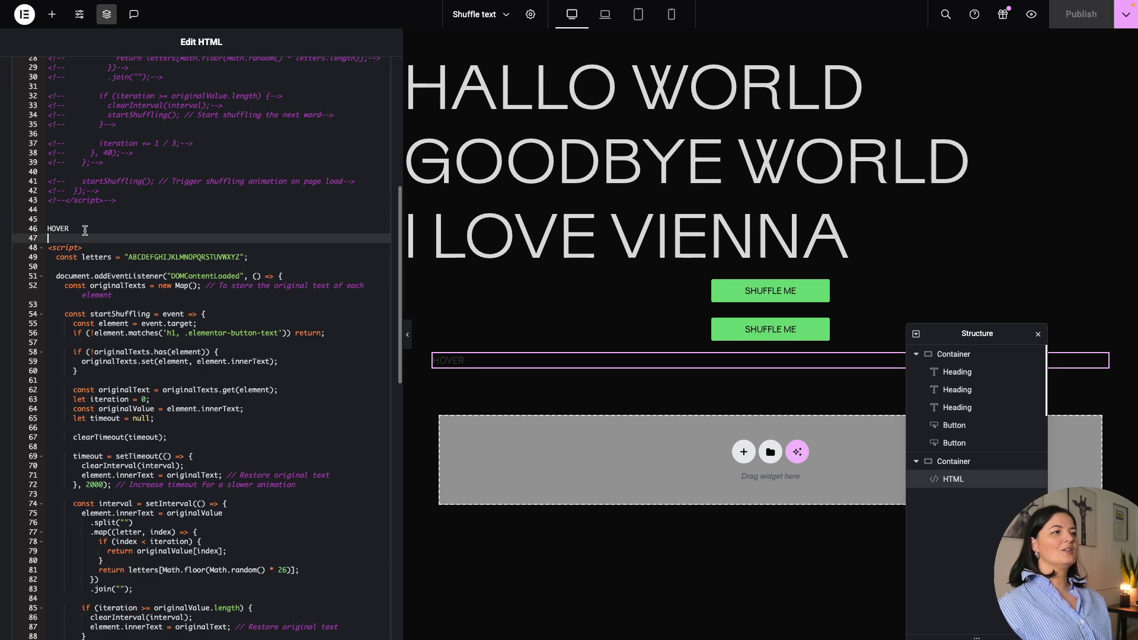
left_click(84, 226)
key("ctrl+slash")
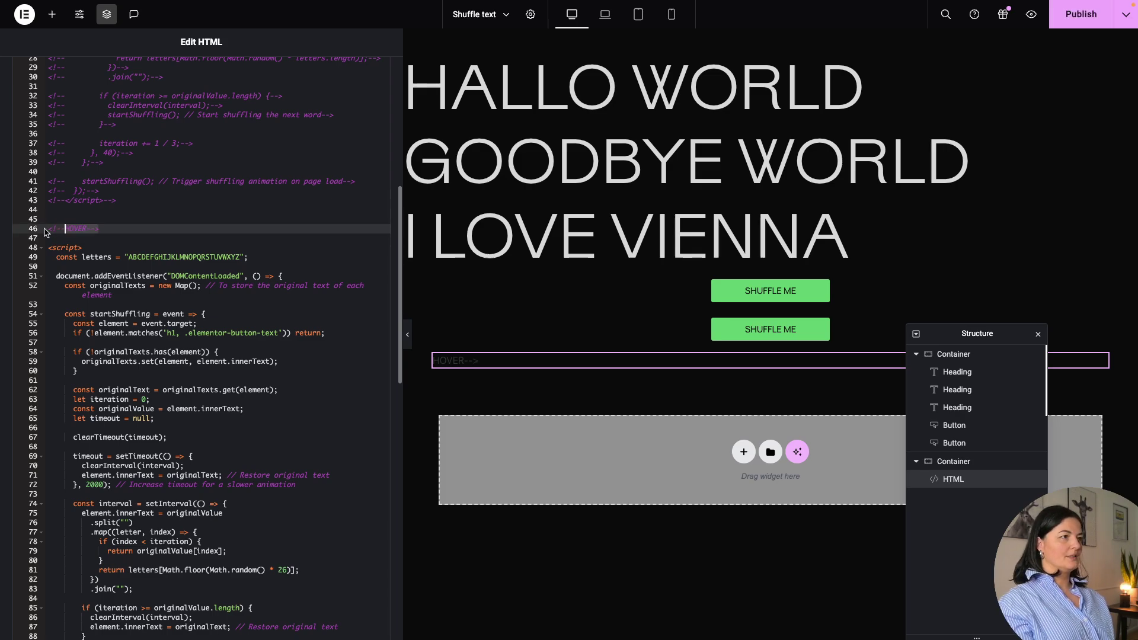
left_click(1090, 5)
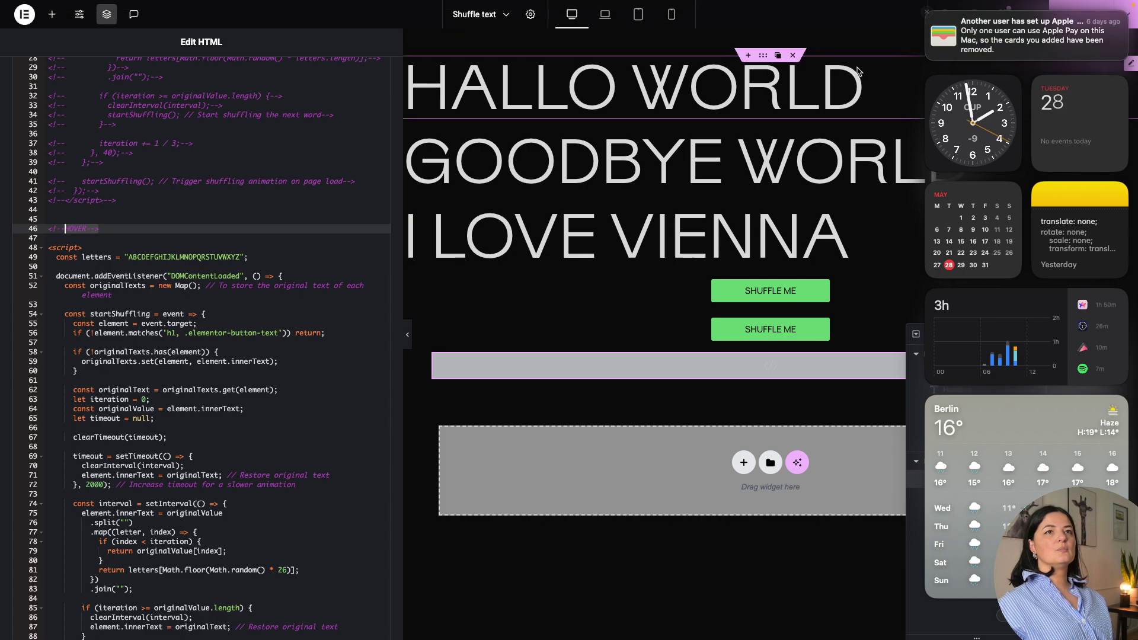
left_click(972, 37)
Save, widen the canvas, and test the headings' hover scramble in the live preview
key("ctrl+s")
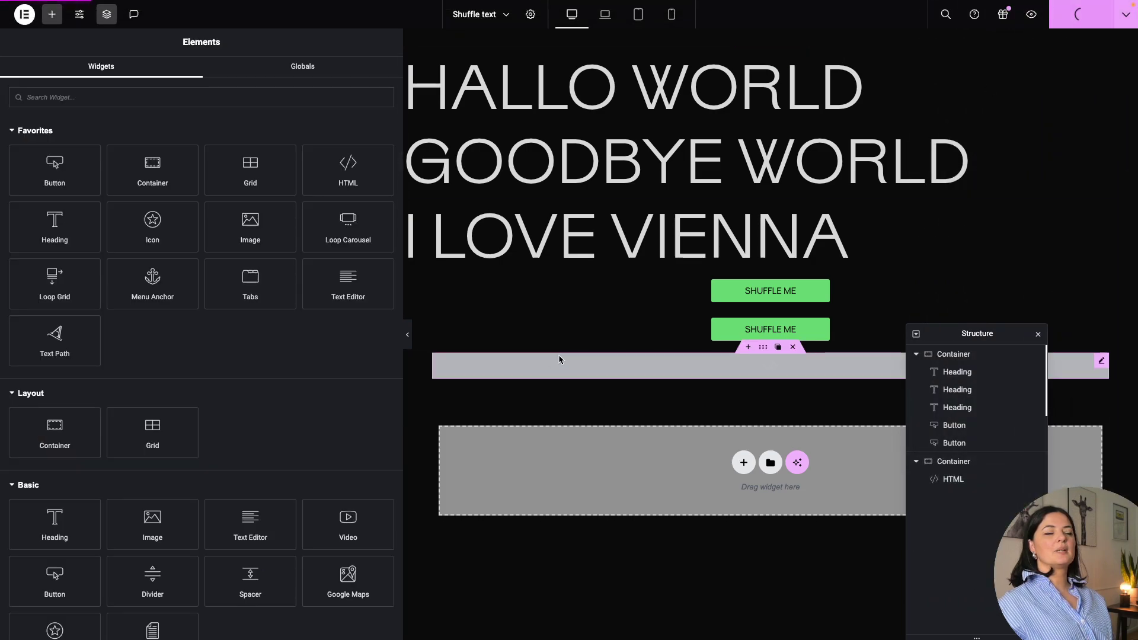
left_click_drag(396, 371, 229, 370)
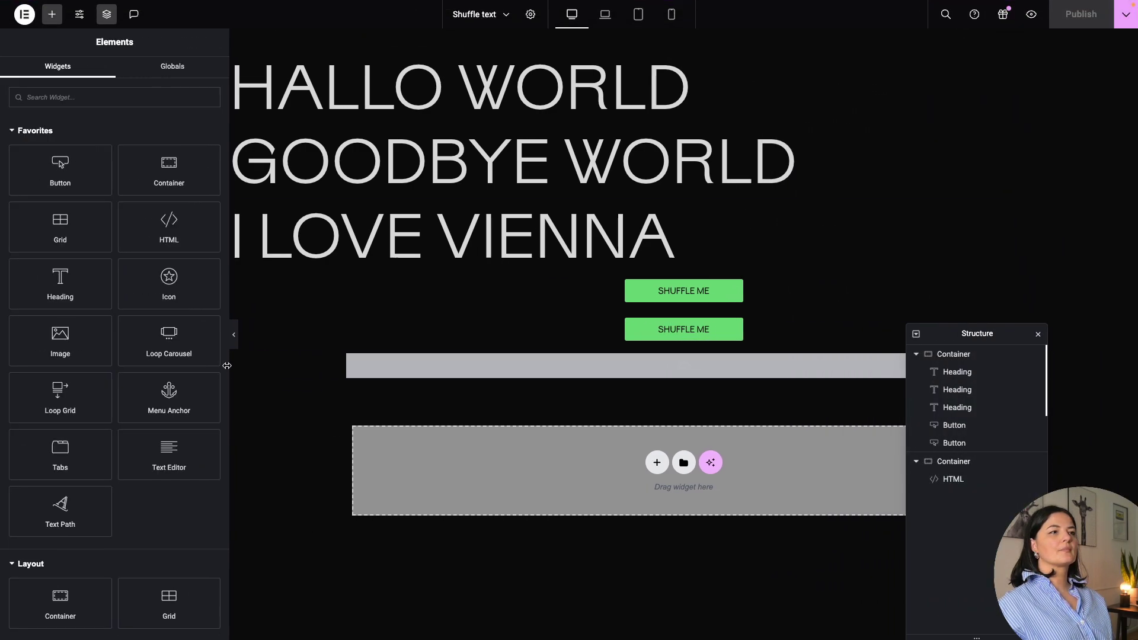
left_click(1031, 13)
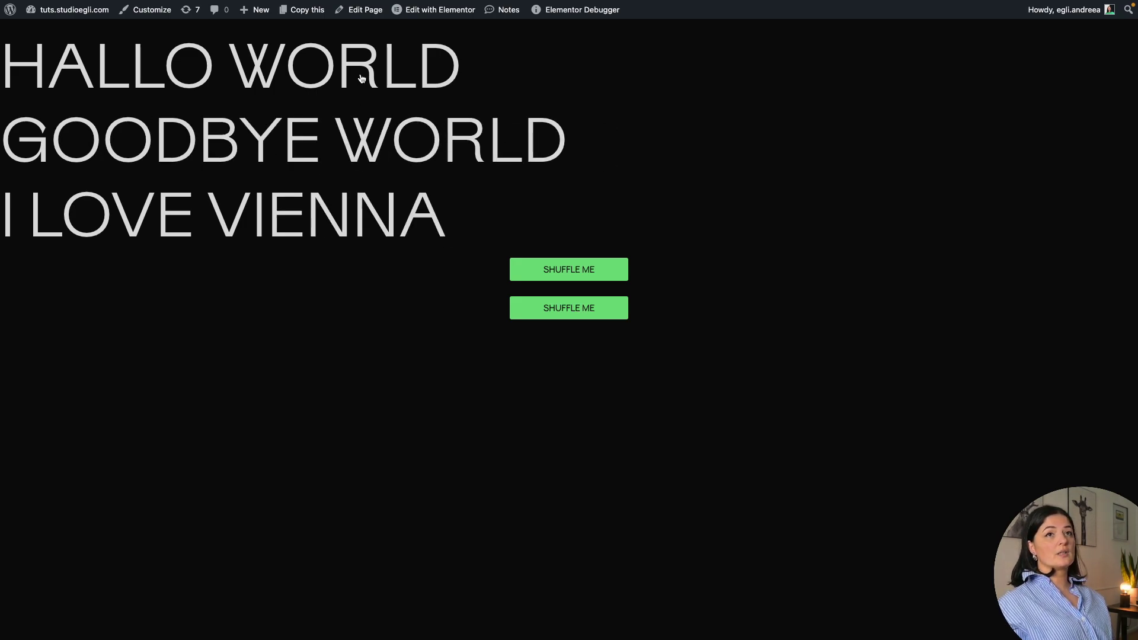
mouse_move(2, 355)
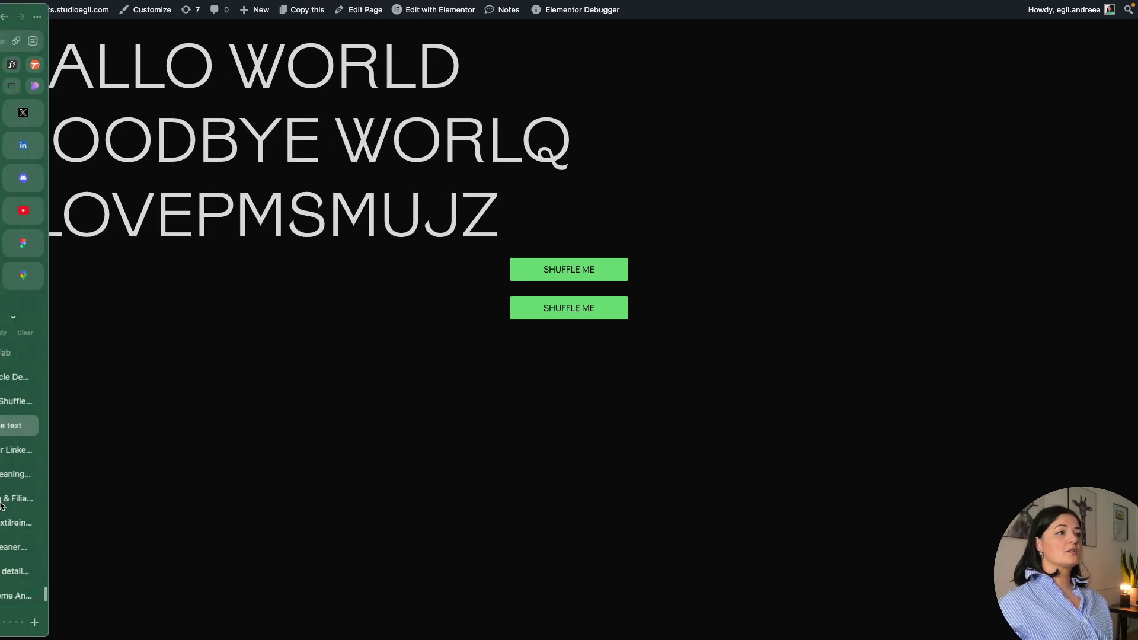
left_click(34, 410)
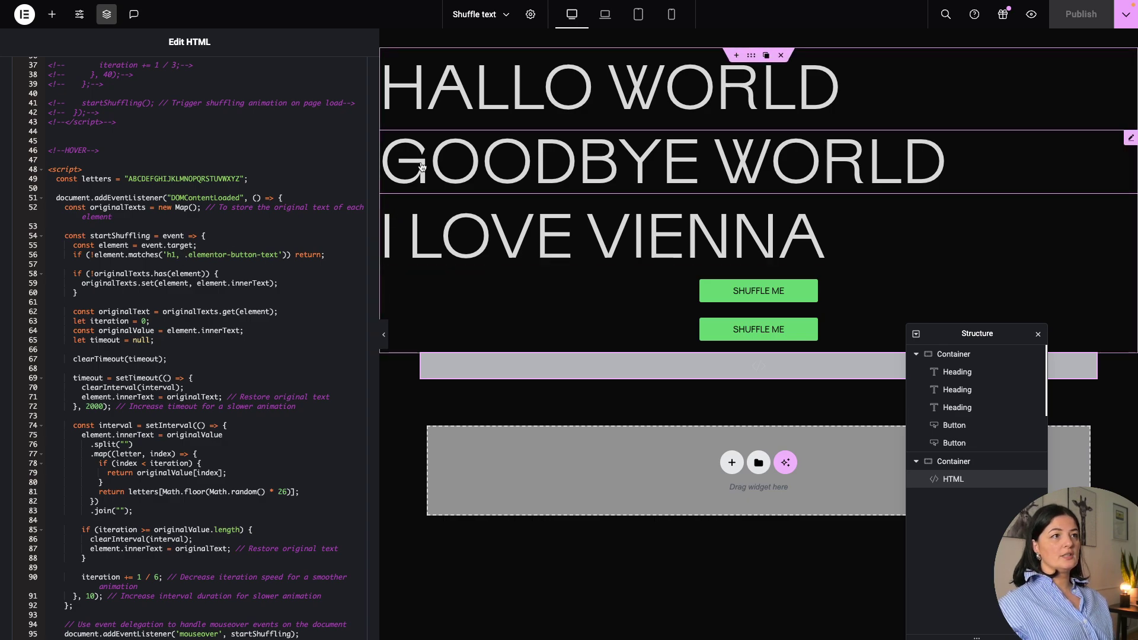
Confirm the I LOVE VIENNA and GOODBYE WORLD headings use the H1 tag, then select the HTML widget
left_click(527, 227)
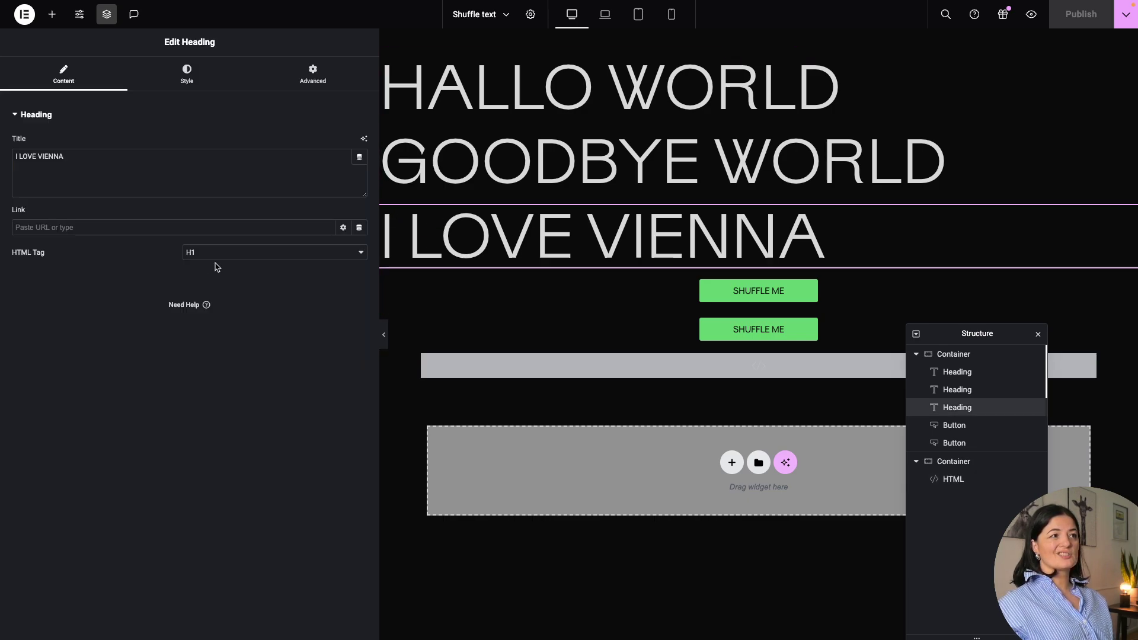
left_click(399, 178)
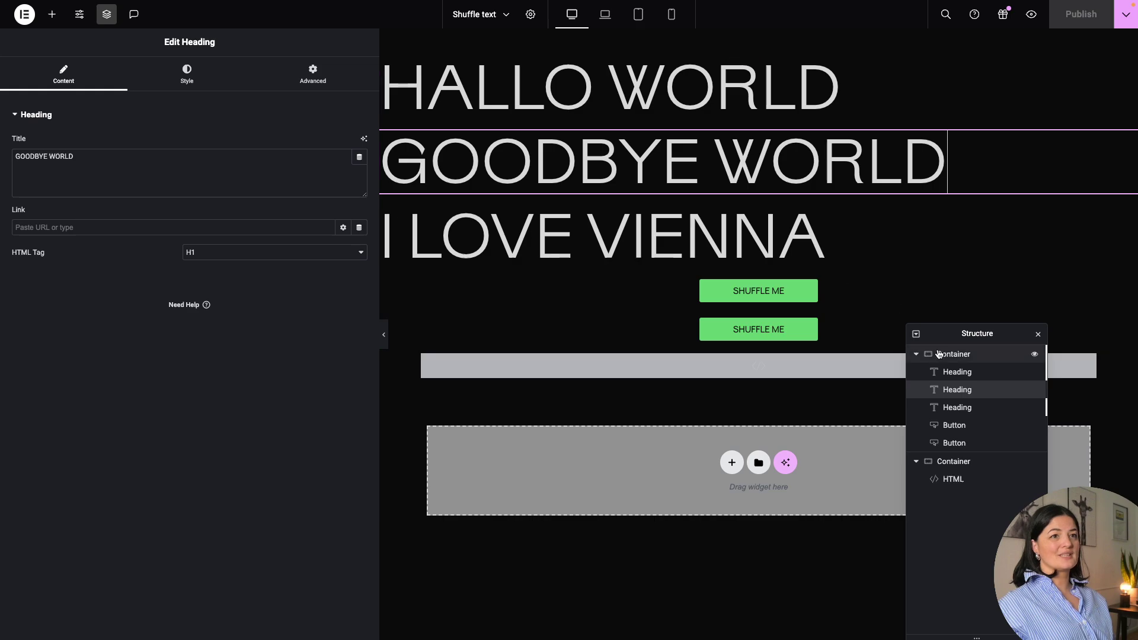
left_click(957, 478)
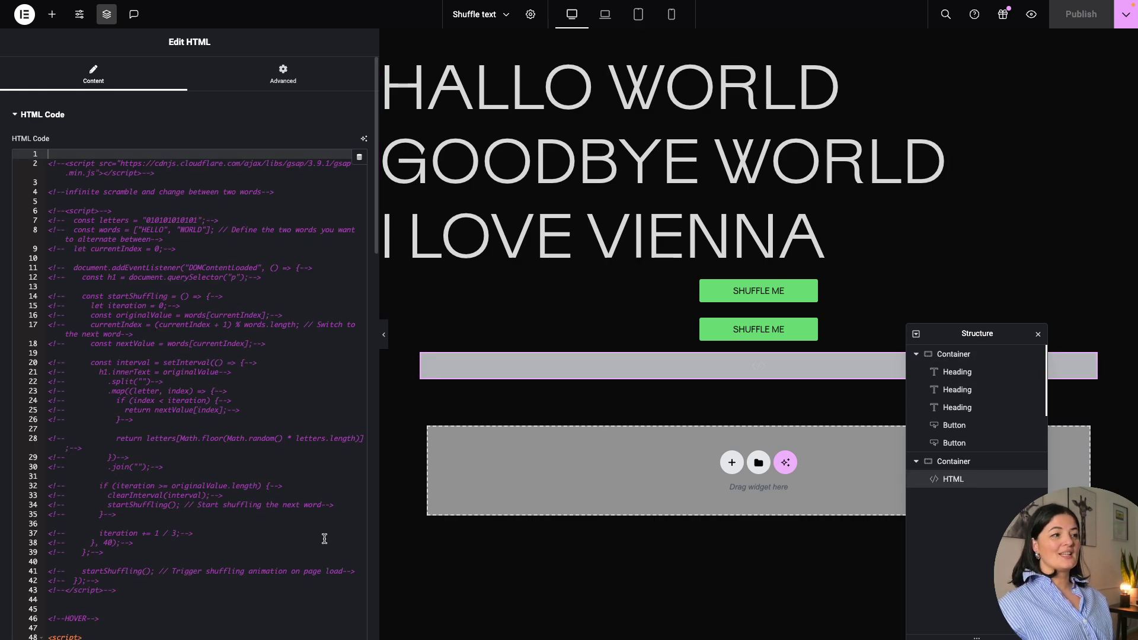
Review the script's h1 selector lines and open the live page preview
scroll(229, 541, "down", 10)
scroll(229, 545, "up", 3)
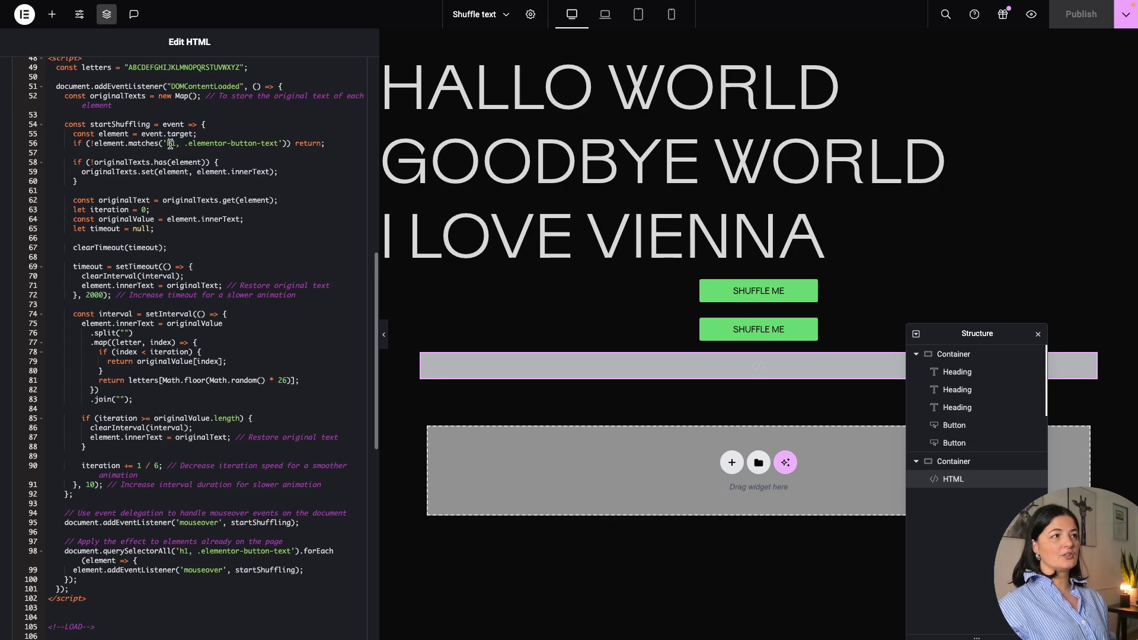
left_click(170, 143)
left_click(203, 150)
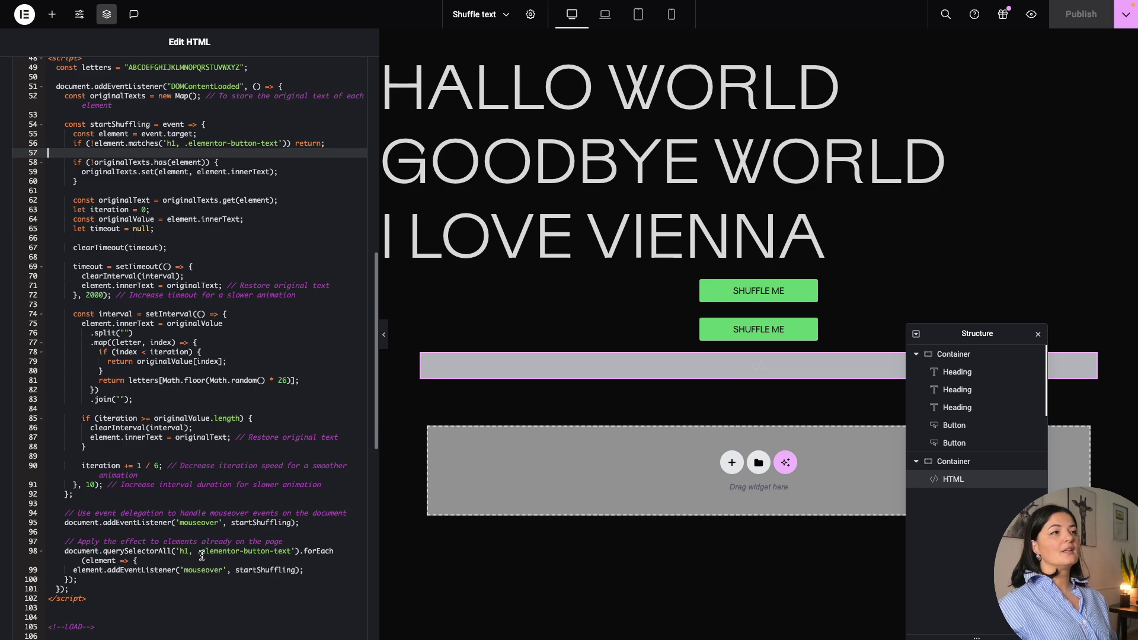
left_click(1031, 15)
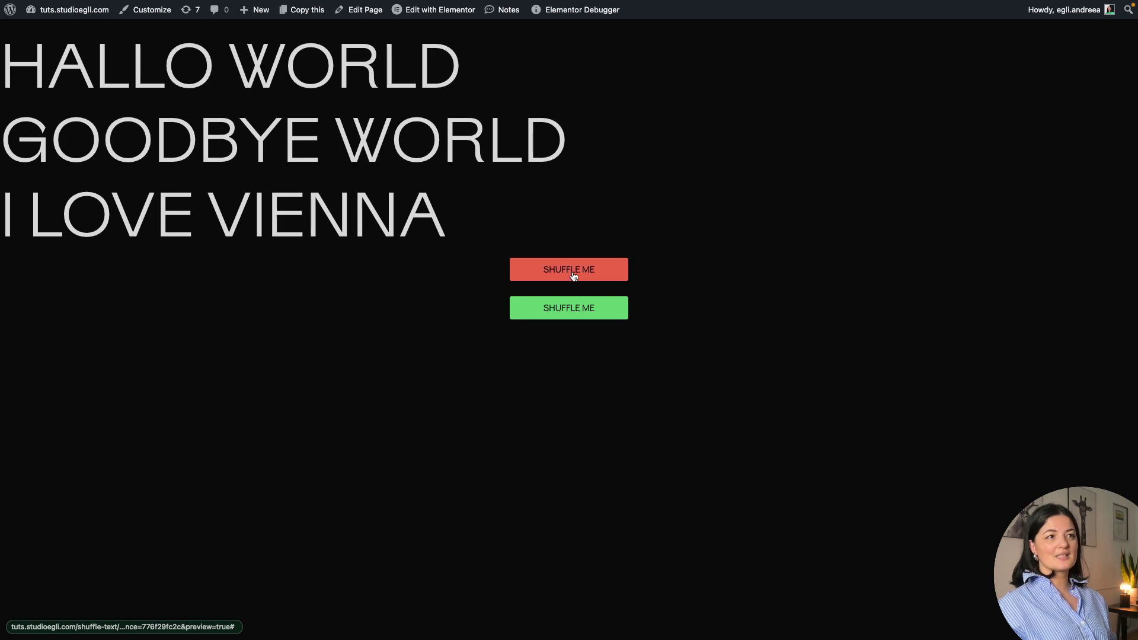
Back in the editor, open the first SHUFFLE ME button's Advanced > Custom CSS section
mouse_move(2, 317)
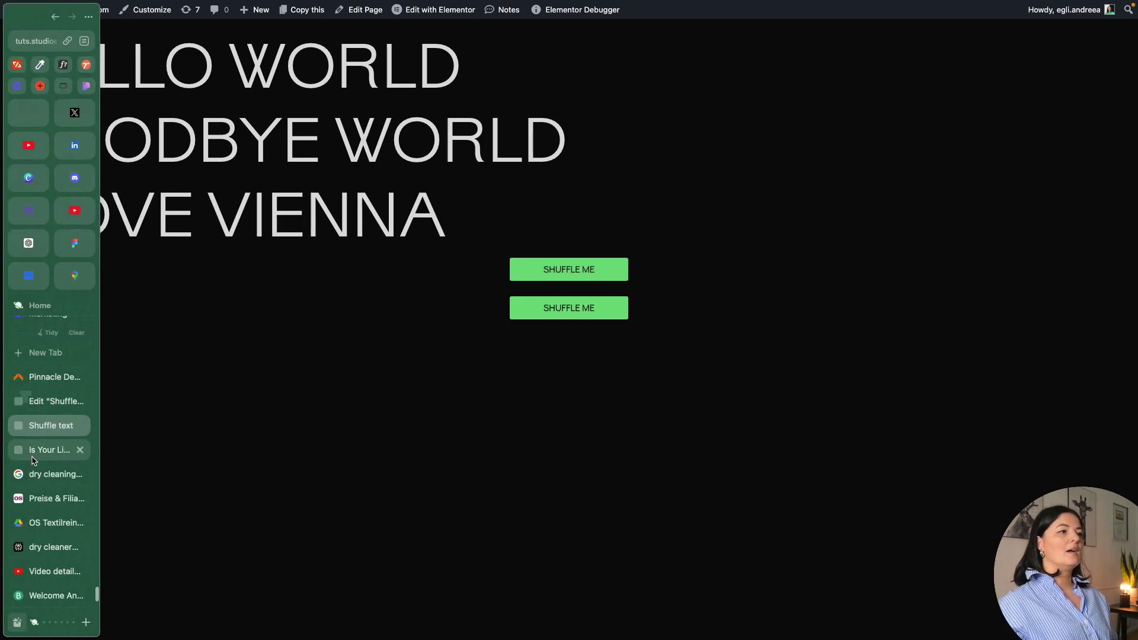
left_click(34, 410)
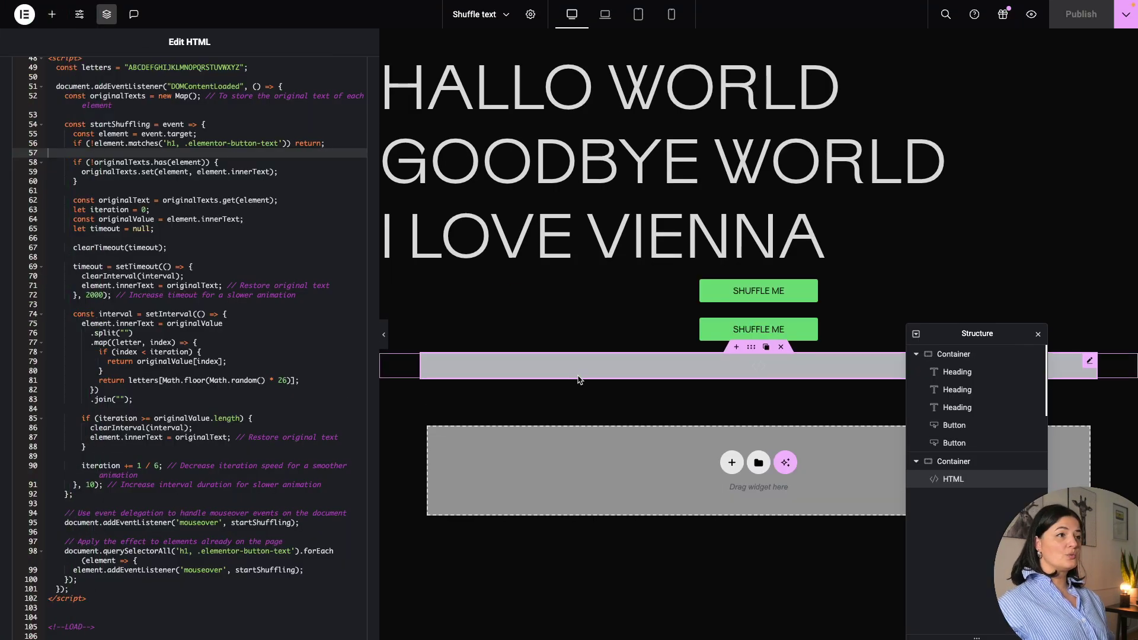
left_click(811, 288)
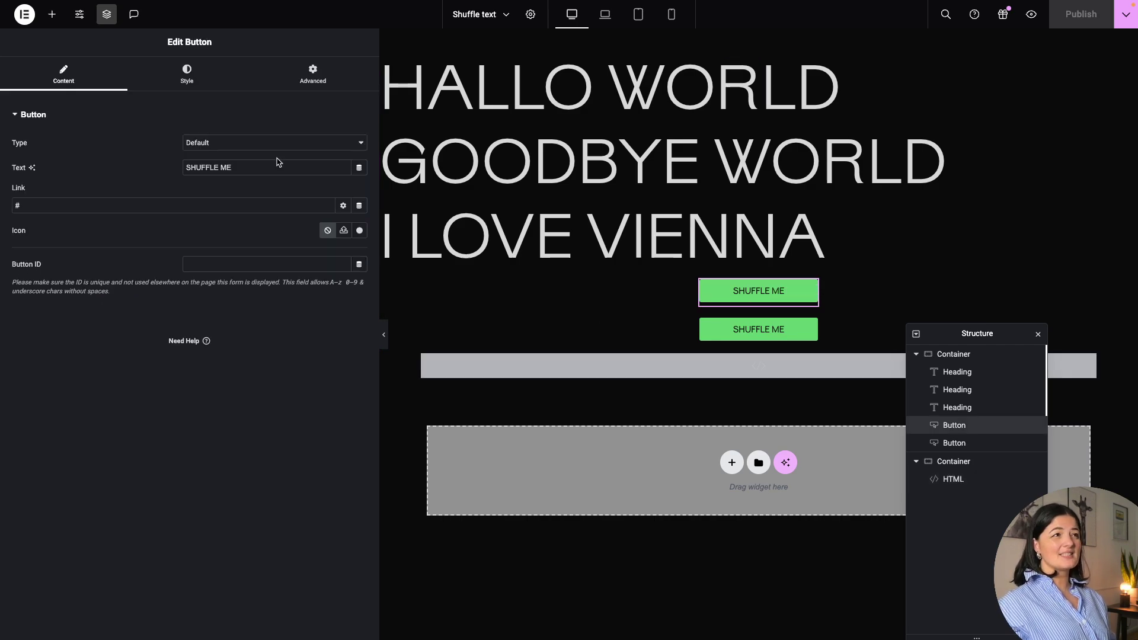
left_click(310, 83)
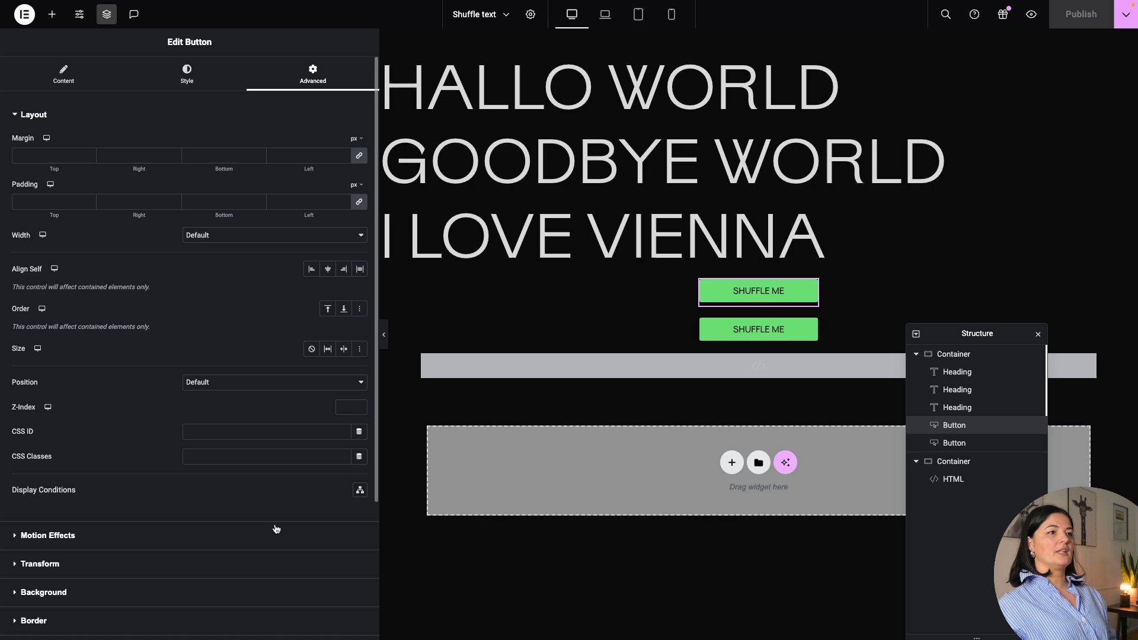
scroll(261, 539, "down", 3)
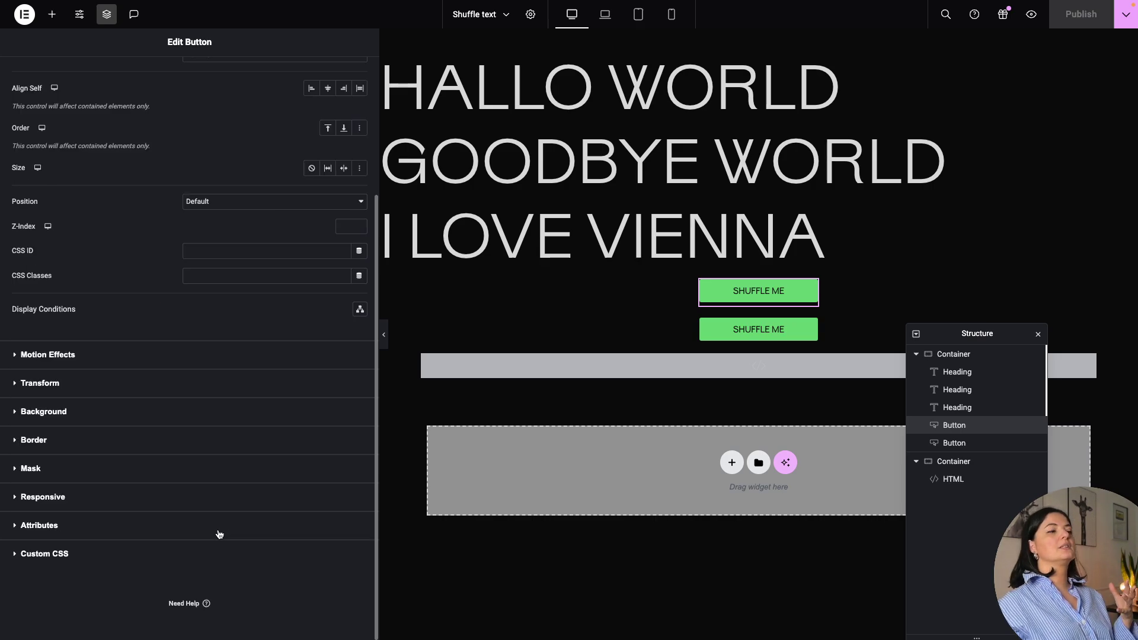
left_click(110, 560)
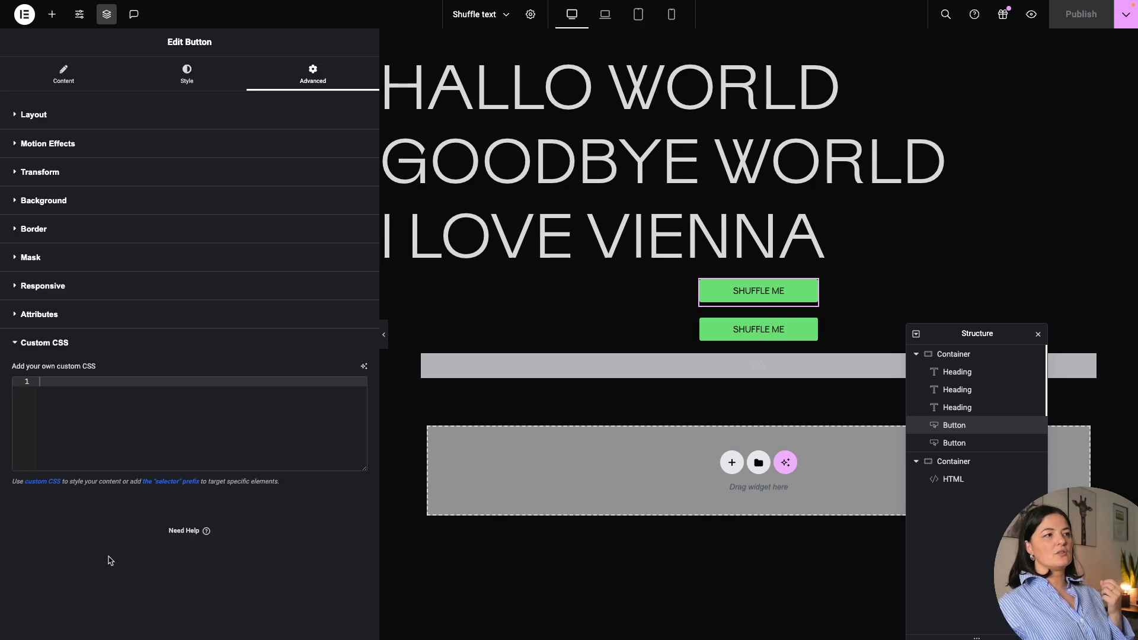
left_click(953, 353)
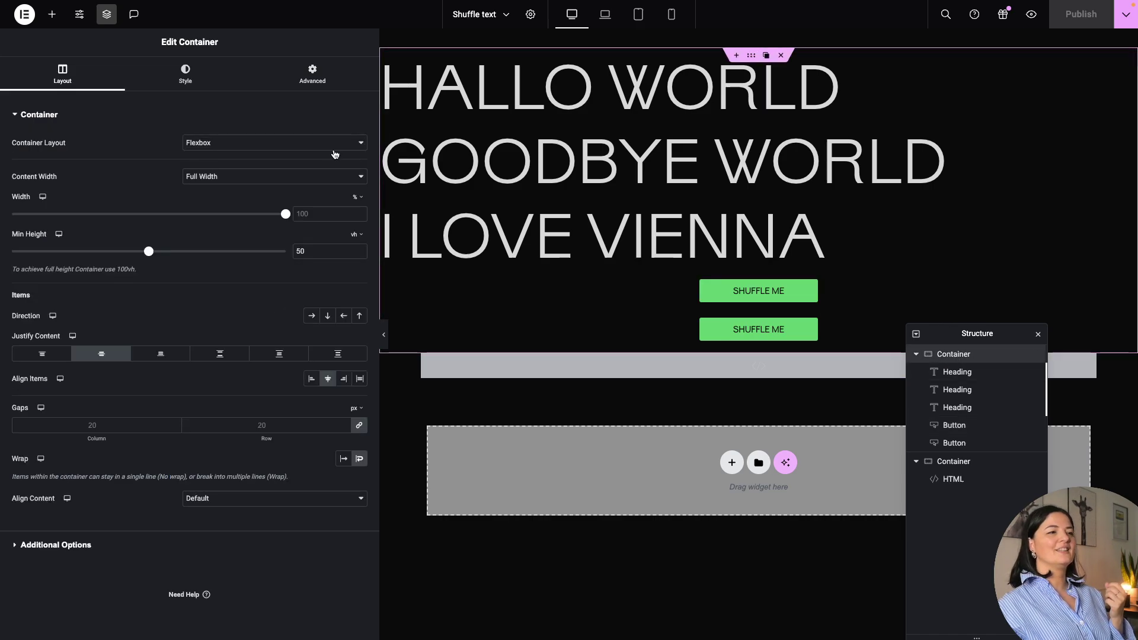
left_click(313, 74)
scroll(96, 491, "down", 1)
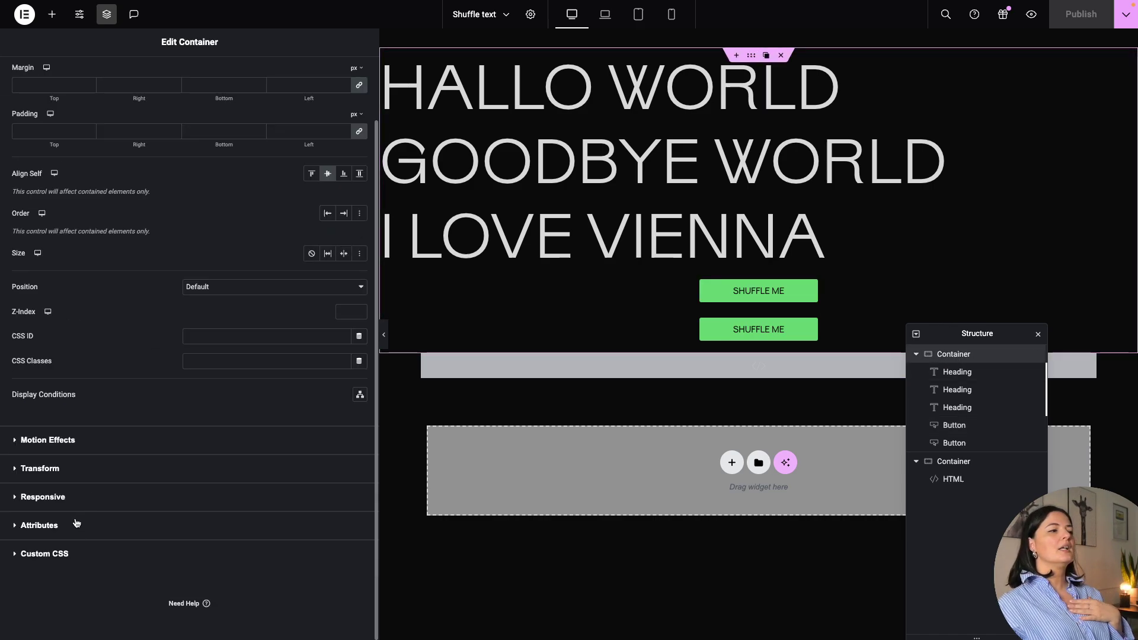
left_click(79, 554)
left_click(145, 378)
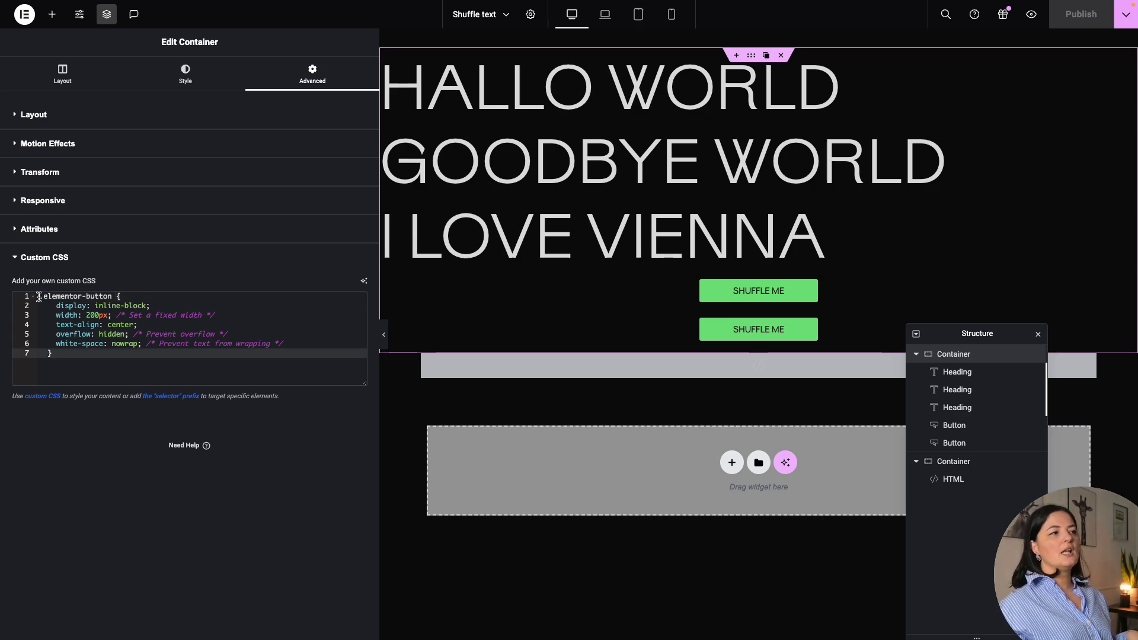
left_click_drag(47, 296, 86, 294)
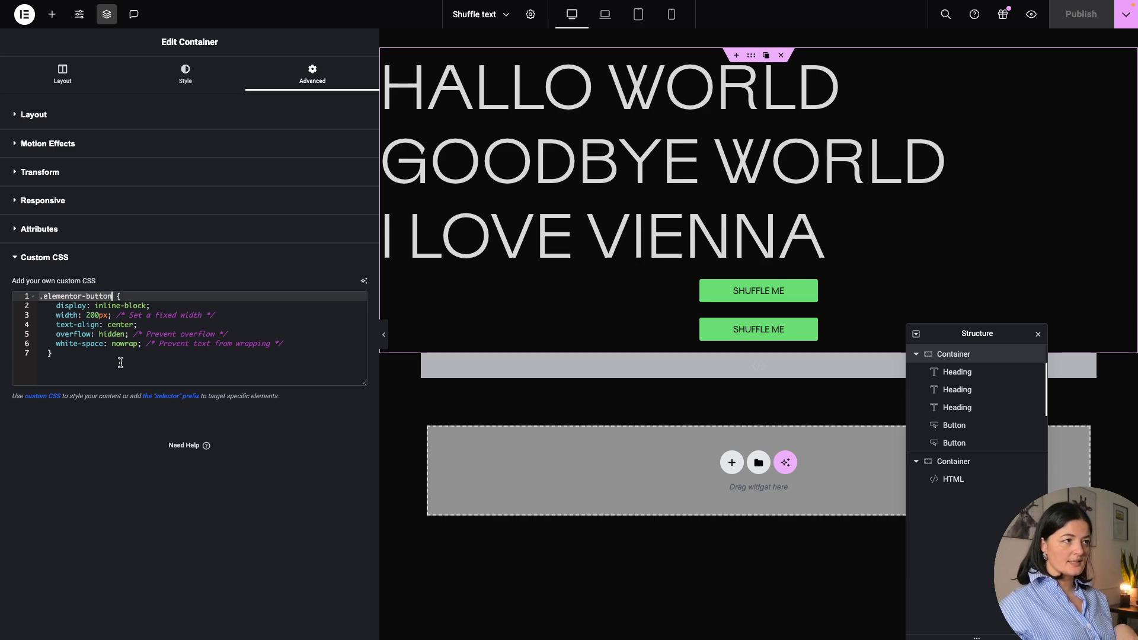
left_click_drag(55, 313, 83, 315)
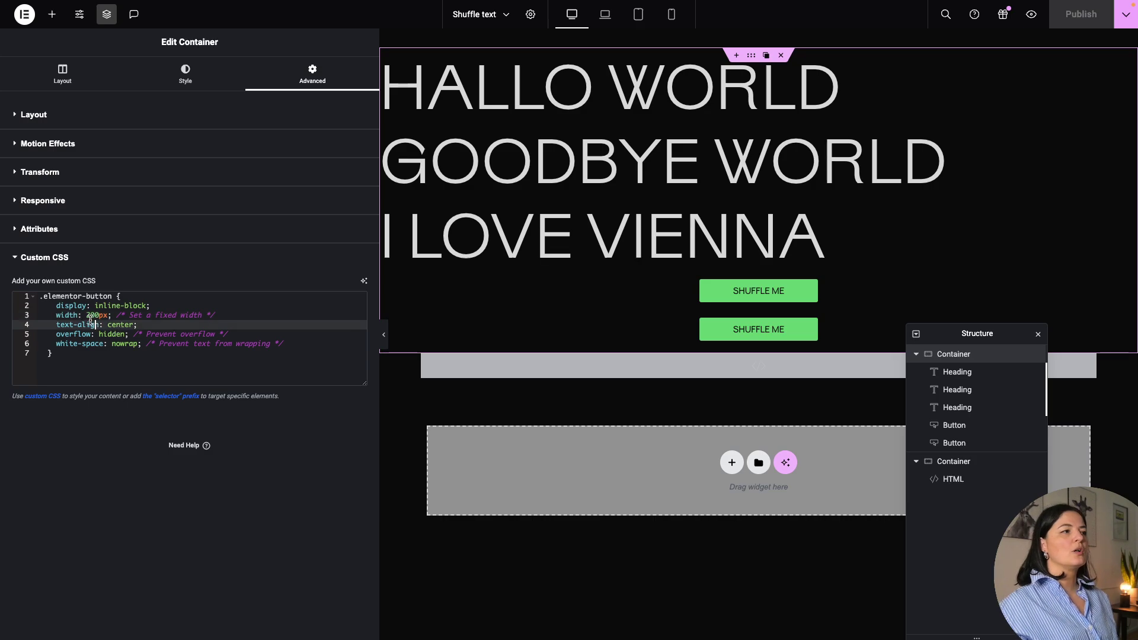
Comment out the width: 200px declaration in the container's Custom CSS
left_click(229, 317)
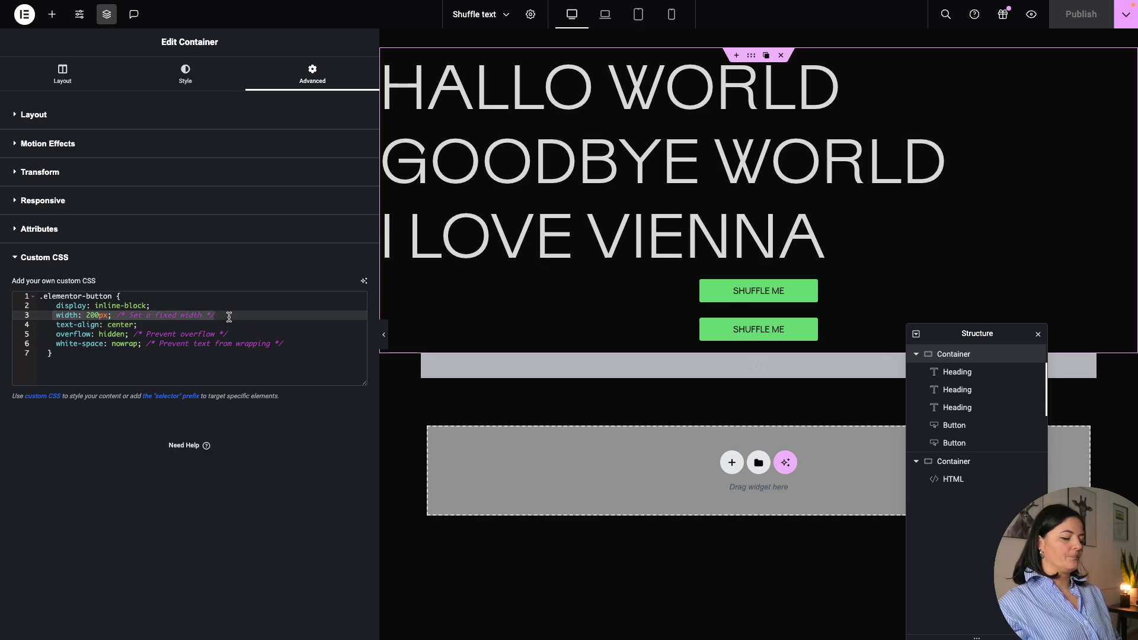
key("shift+Home")
key("BackSpace")
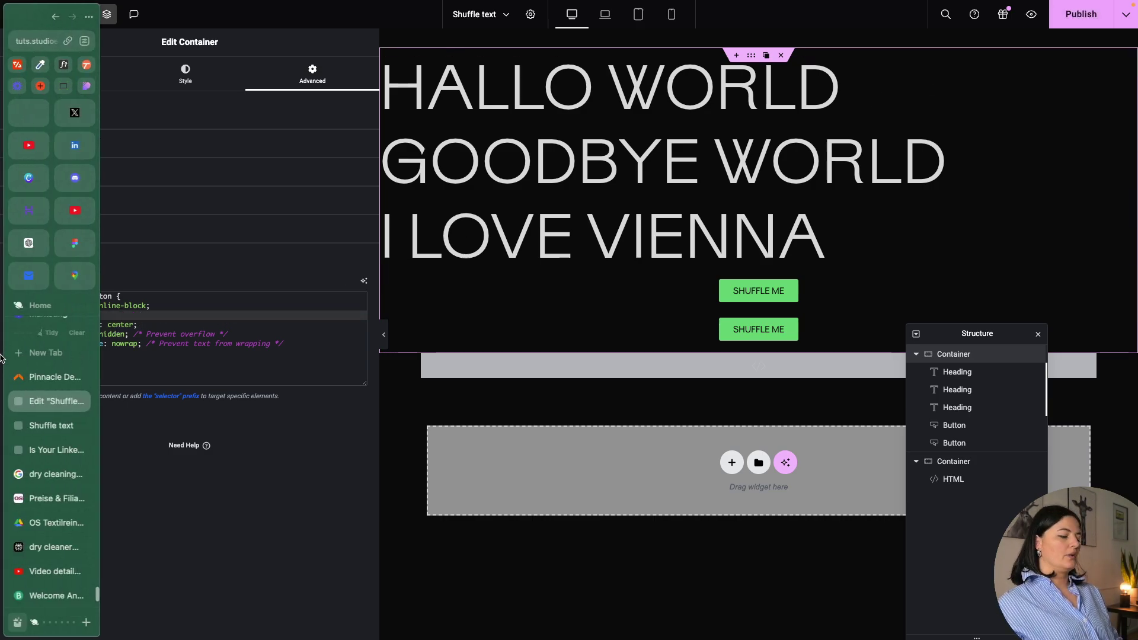
key("ctrl+z")
left_click(163, 323)
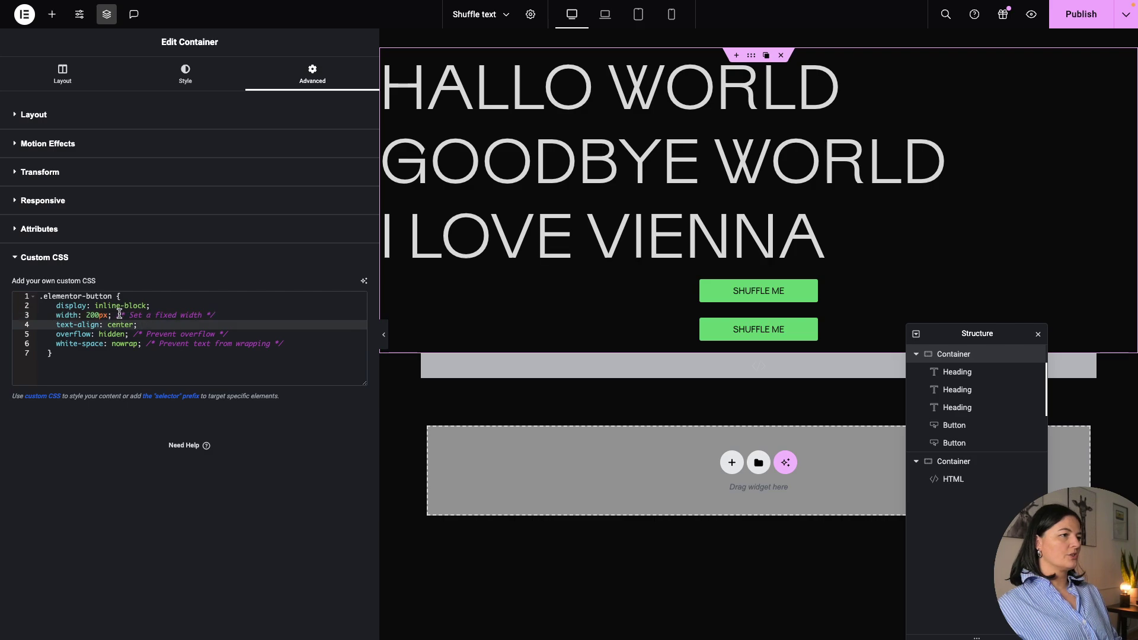
left_click_drag(119, 315, 216, 315)
key("BackSpace")
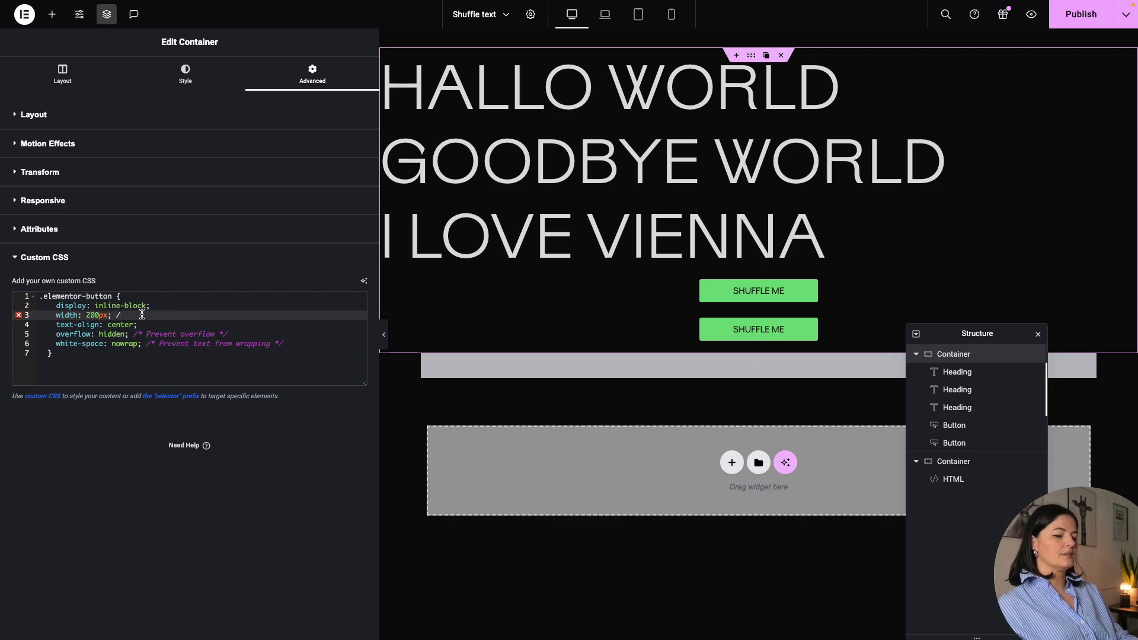
key("ctrl+/")
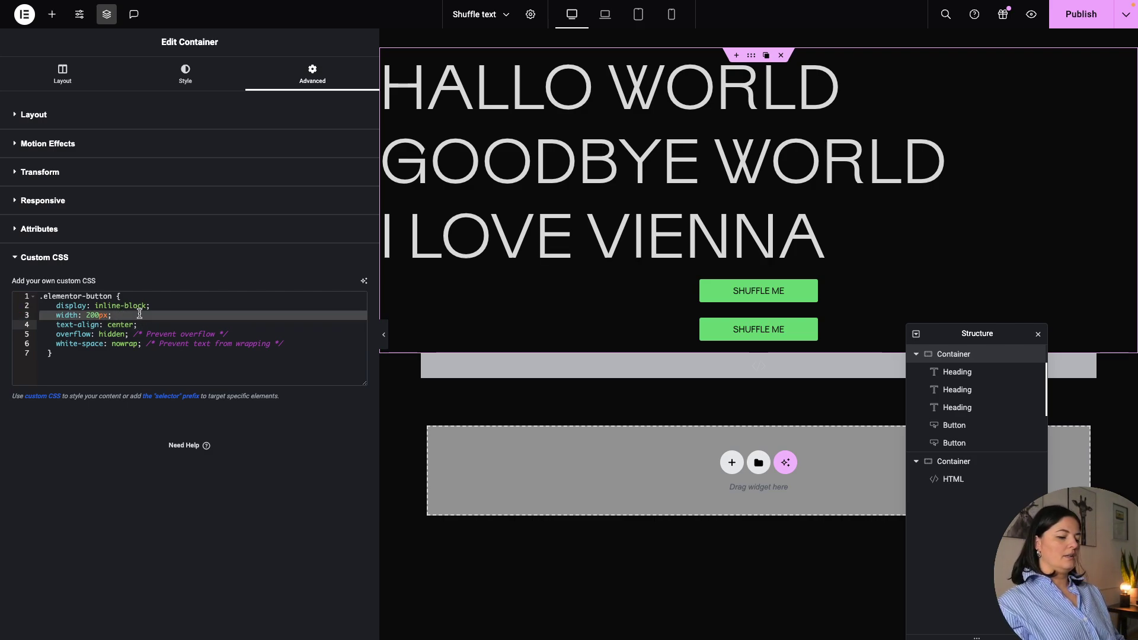
Publish and preview the buttons without fixed width, then undo to restore the 200px line
left_click(1066, 22)
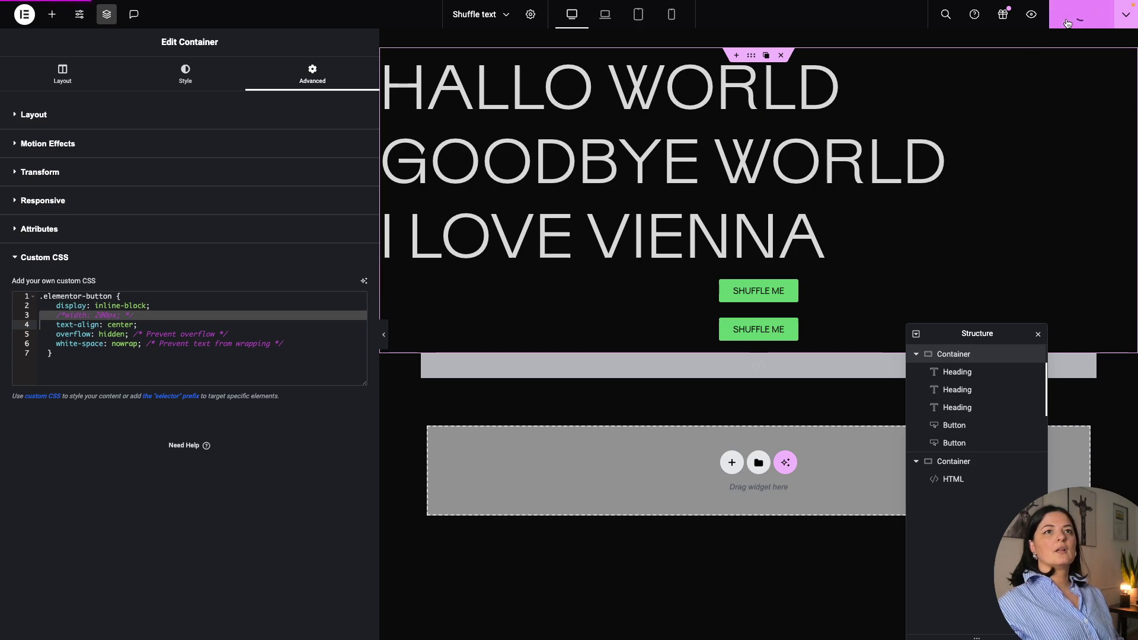
left_click(1031, 15)
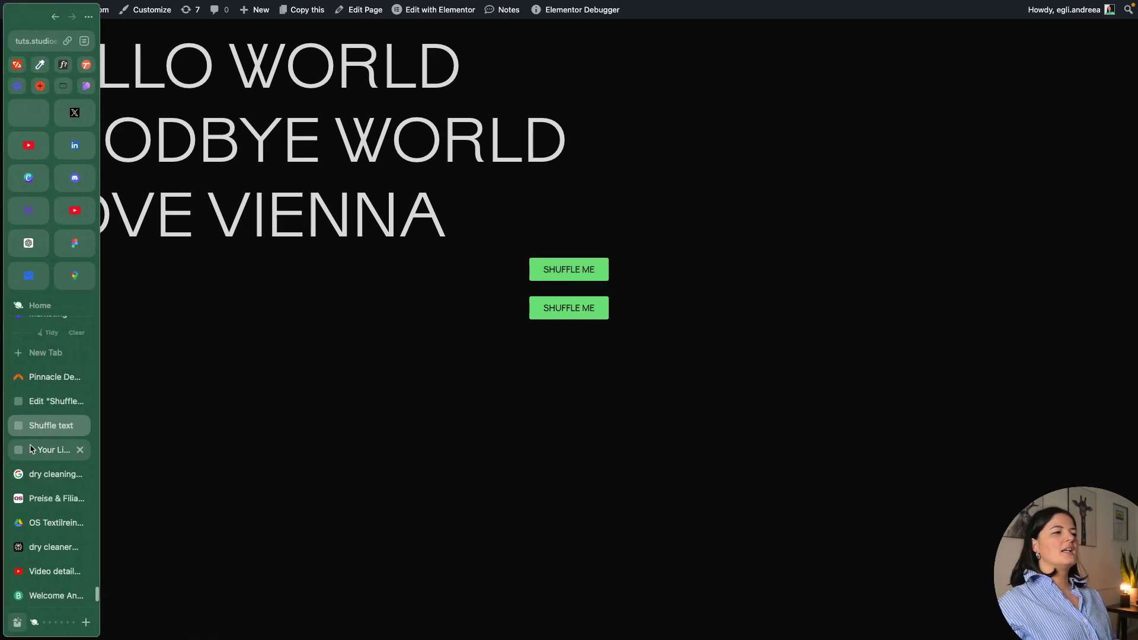
left_click(45, 401)
key("ctrl+z")
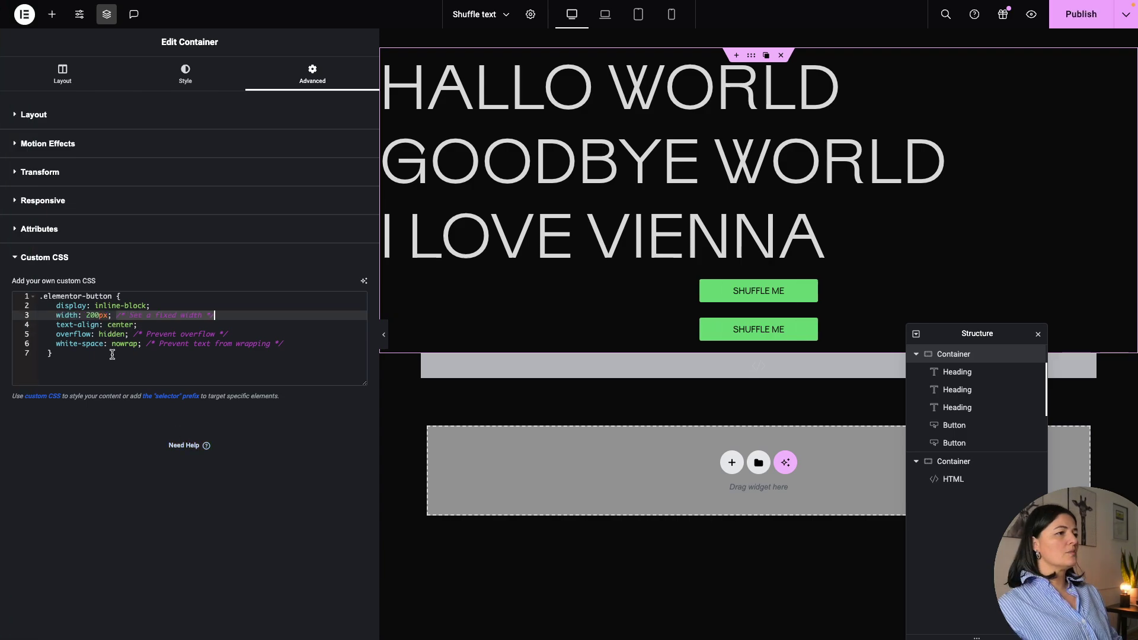
left_click(112, 354)
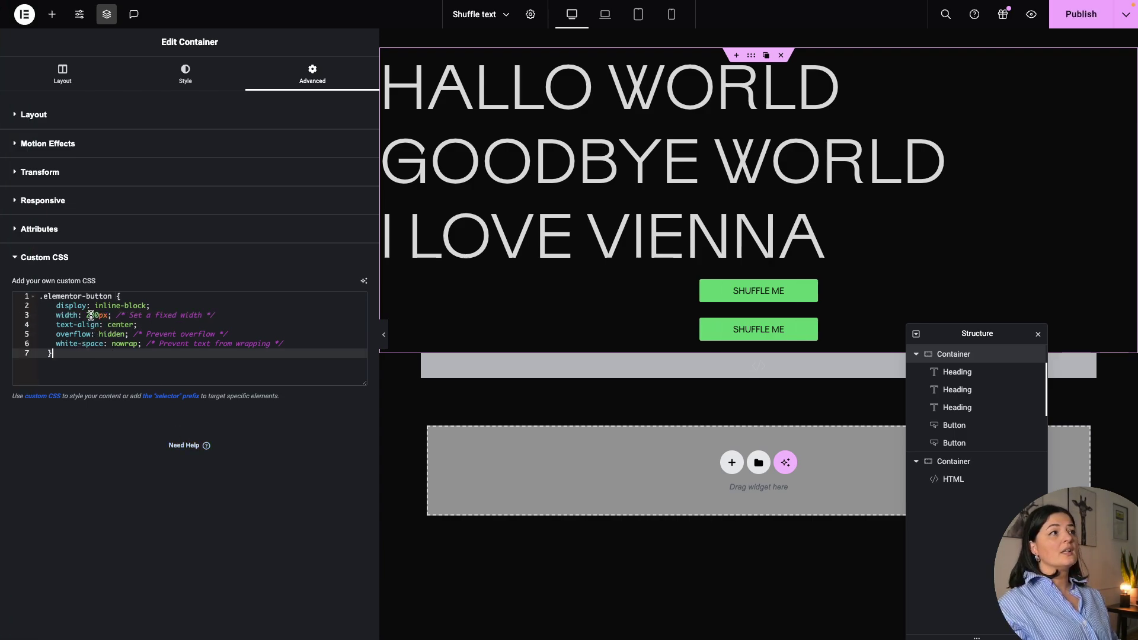
Inspect the first Shuffle Me button's width options and Custom CSS, leaving the width unchanged
left_click(166, 127)
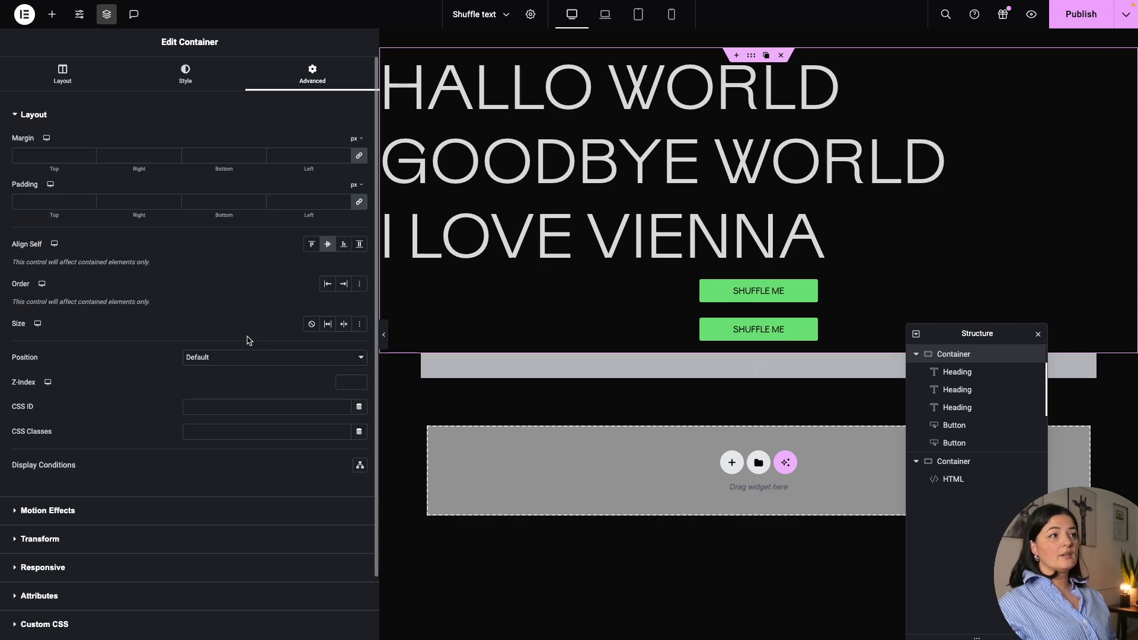
left_click(758, 290)
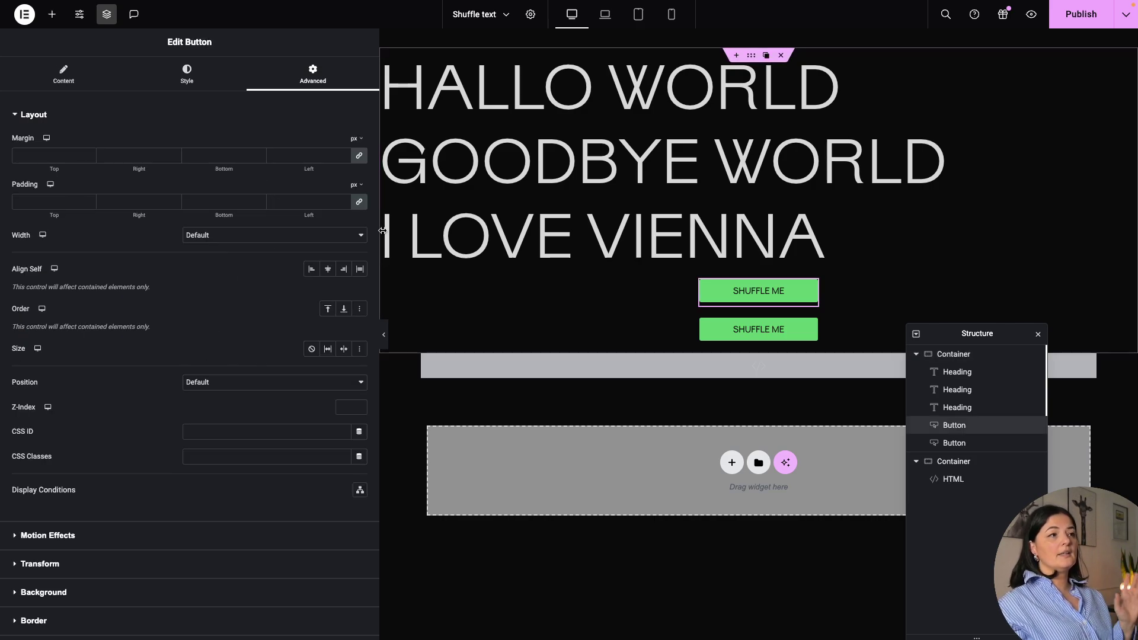
left_click(227, 235)
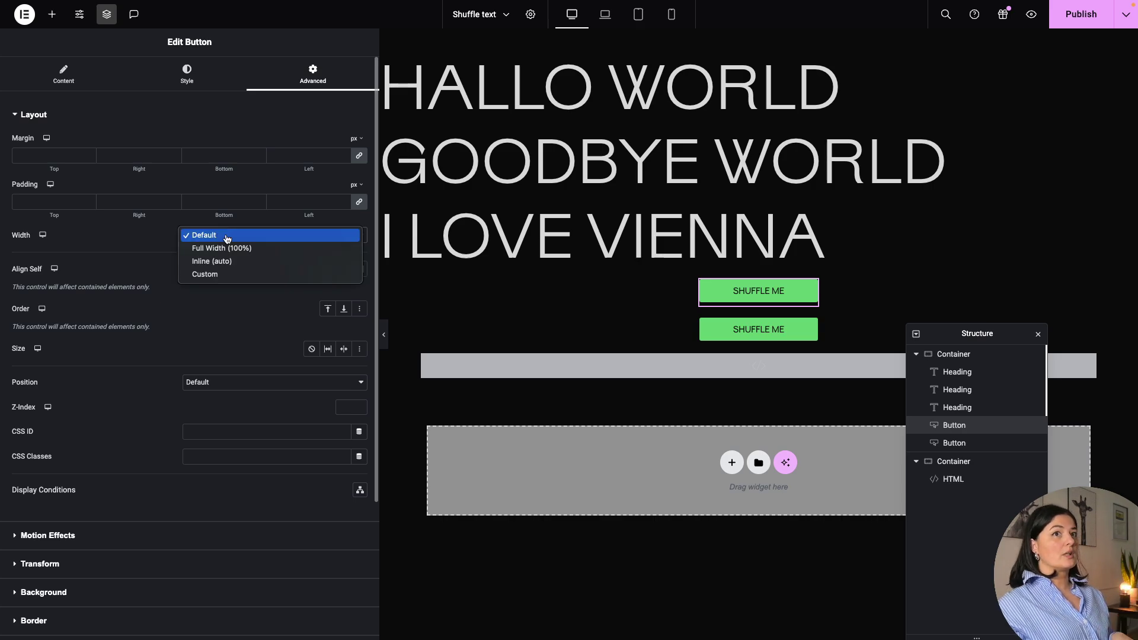
left_click(1071, 16)
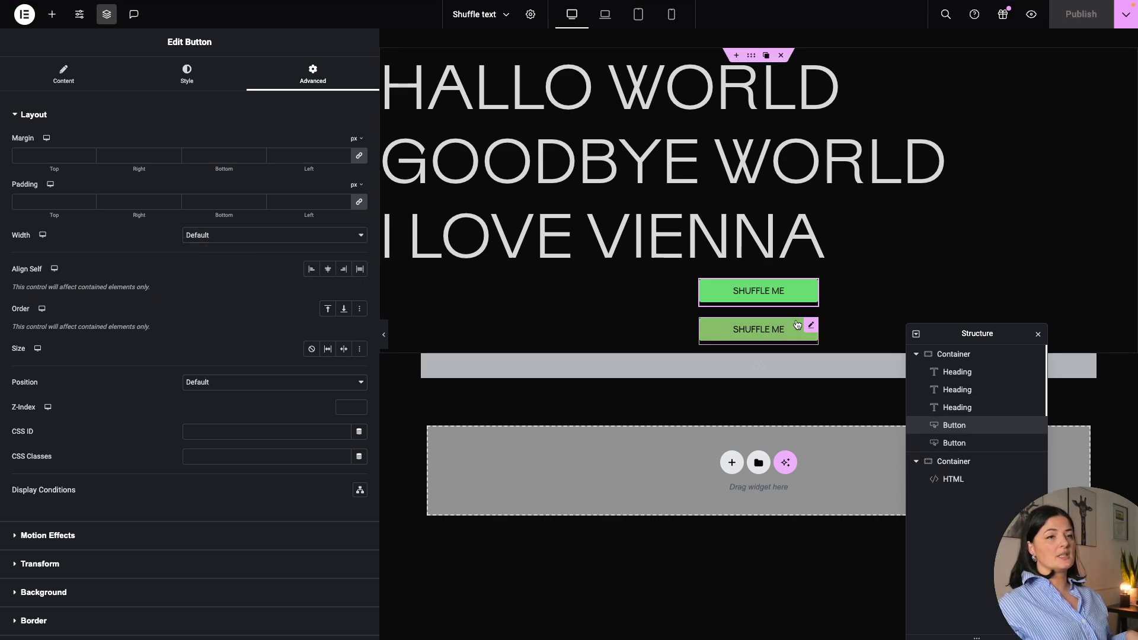
scroll(196, 503, "down", 5)
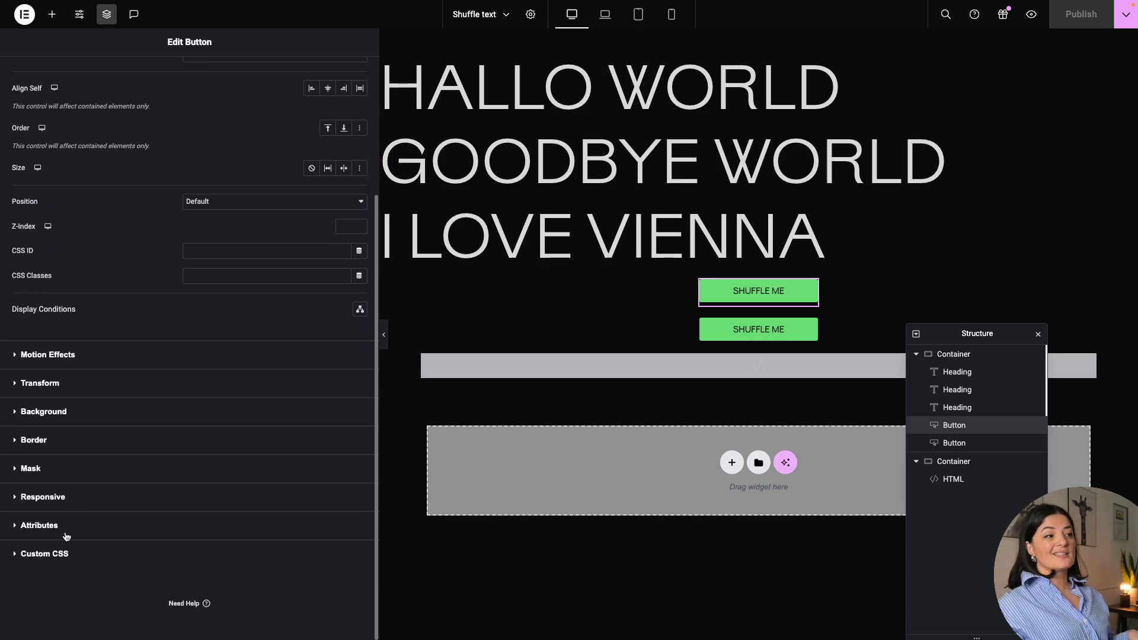
left_click(67, 560)
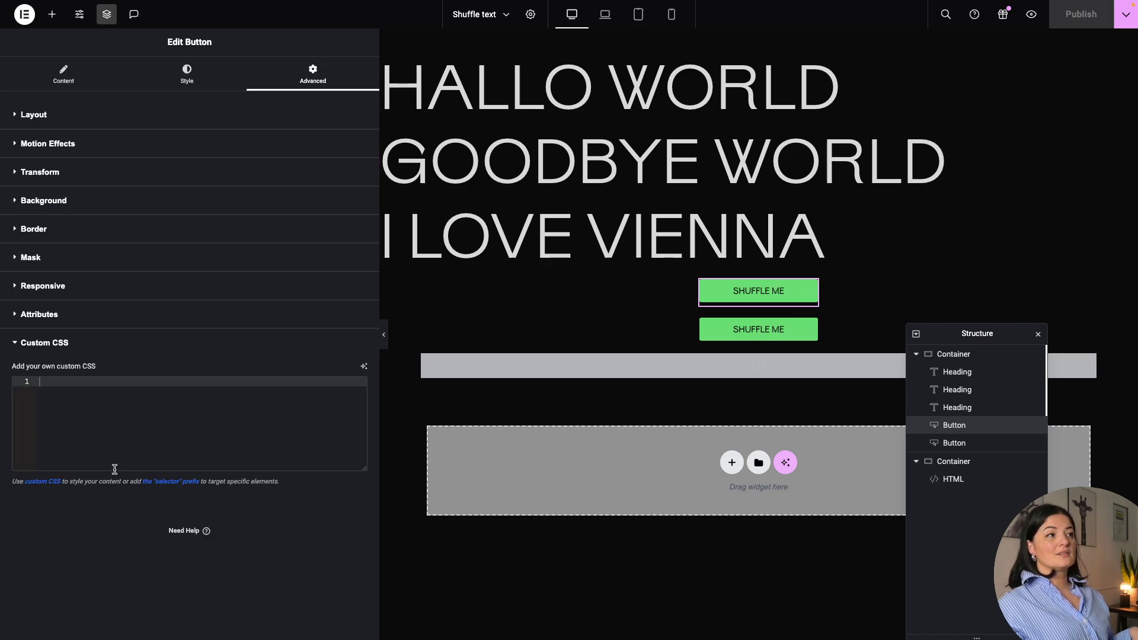
Reselect the top container and highlight its Custom CSS block
left_click(980, 354)
scroll(140, 571, "down", 2)
left_click(122, 575)
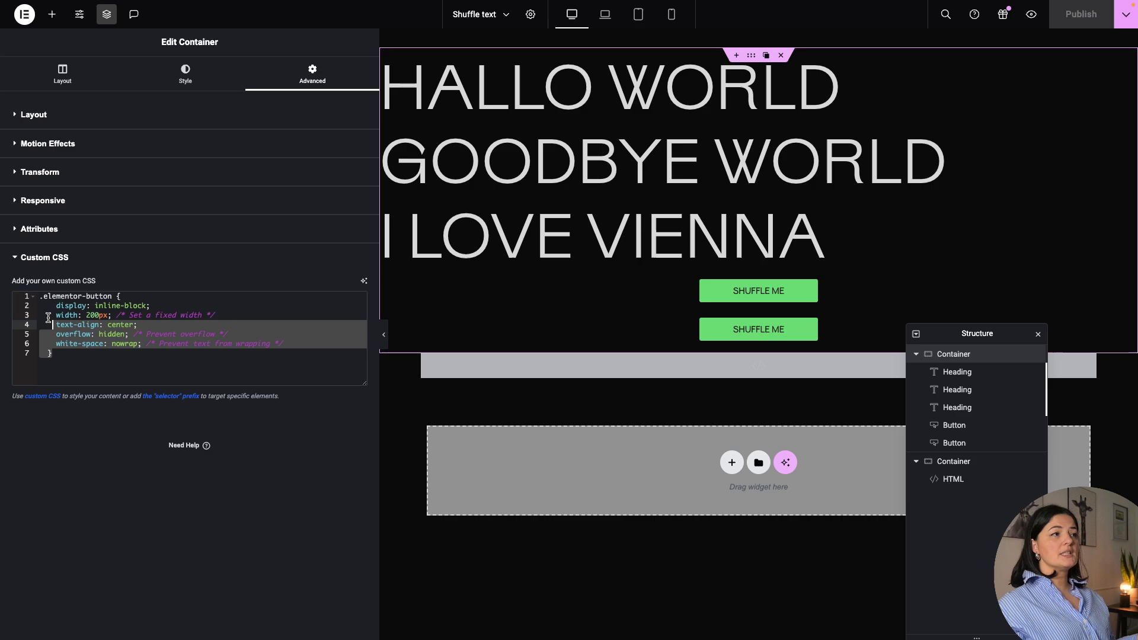
left_click_drag(53, 354, 41, 290)
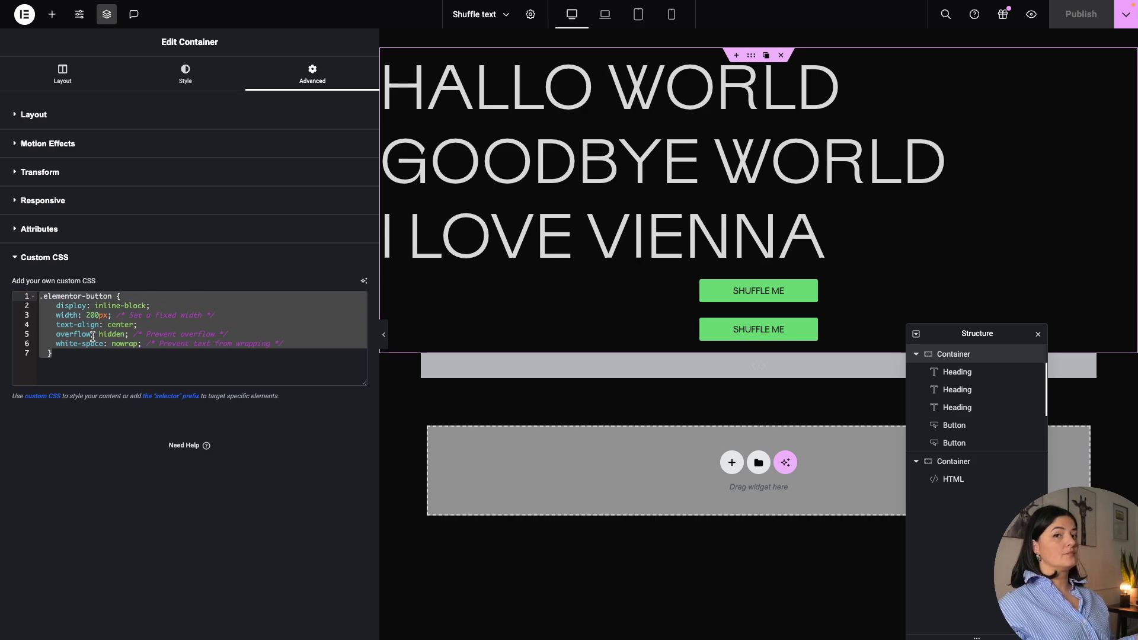
Change the width from 200px to 120px, save with Ctrl+S, and preview the buttons live
left_click(89, 314)
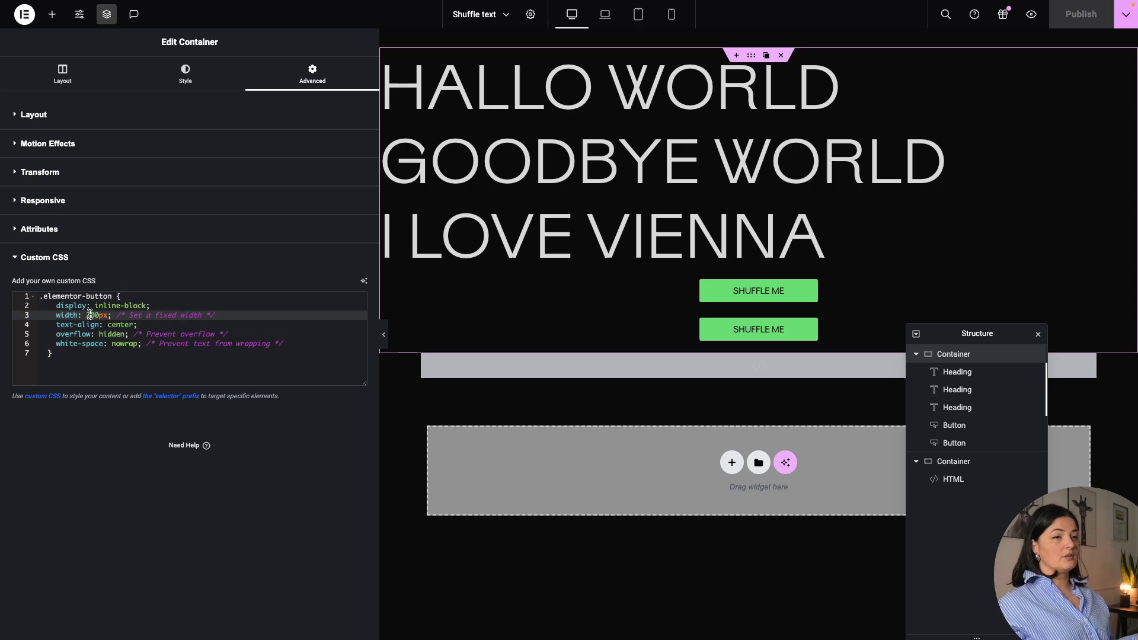
key("BackSpace")
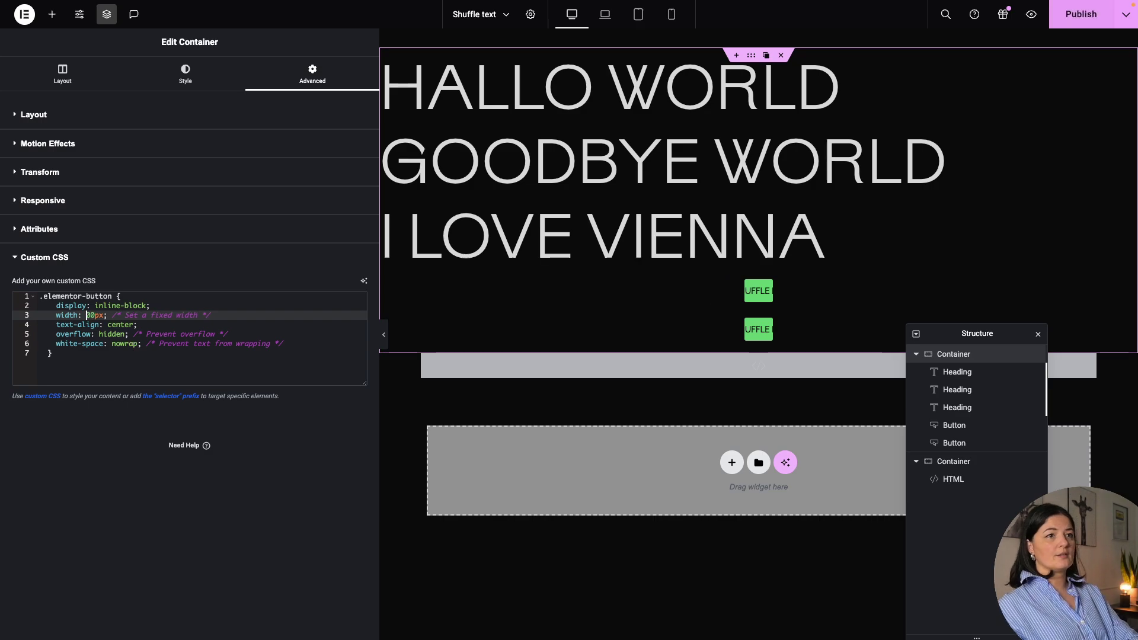
type("2")
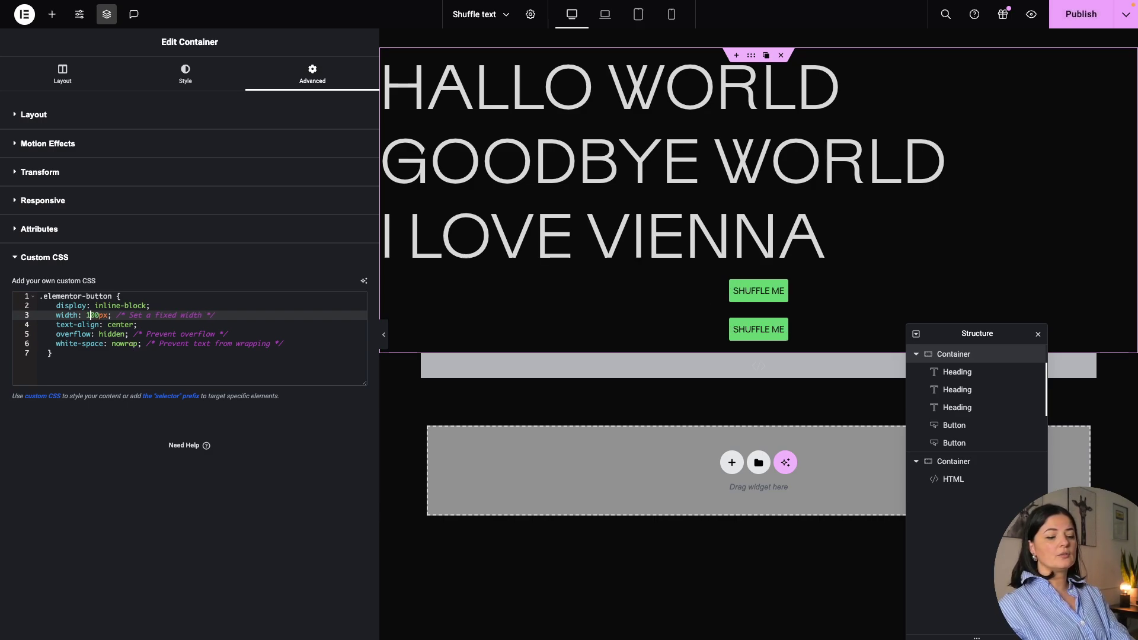
key("BackSpace")
type("1")
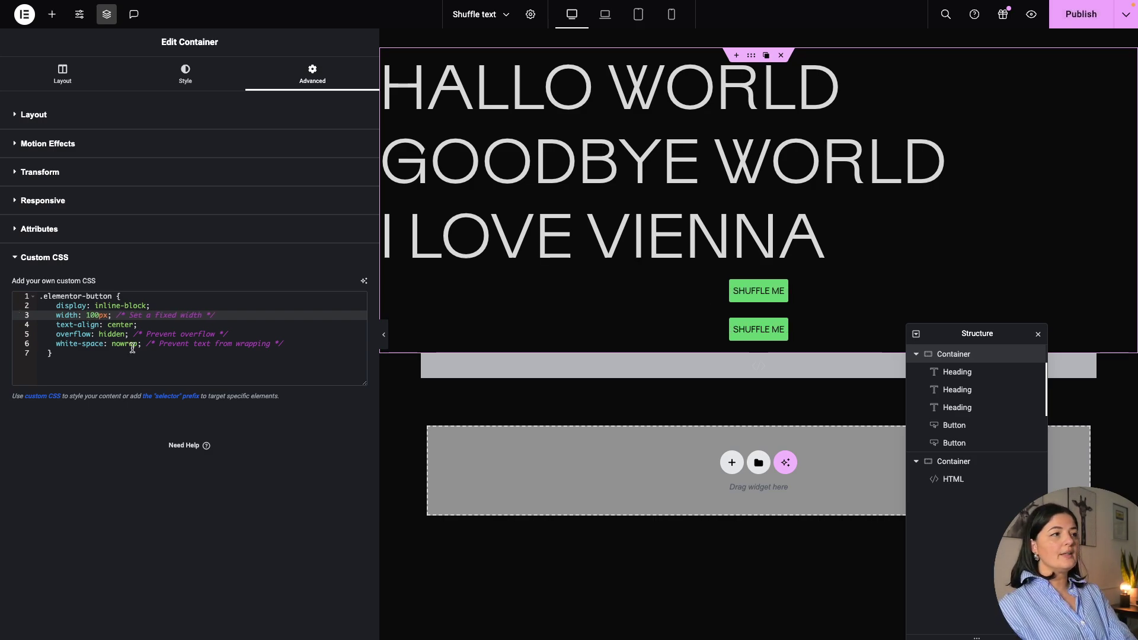
key("Delete")
type("2")
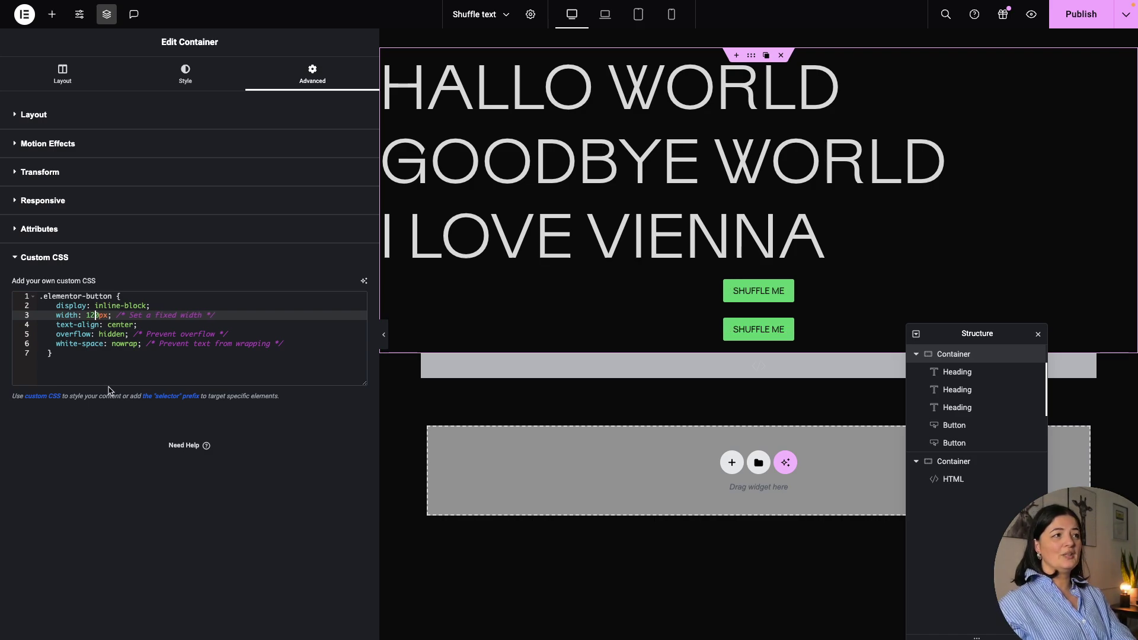
key("ctrl+s")
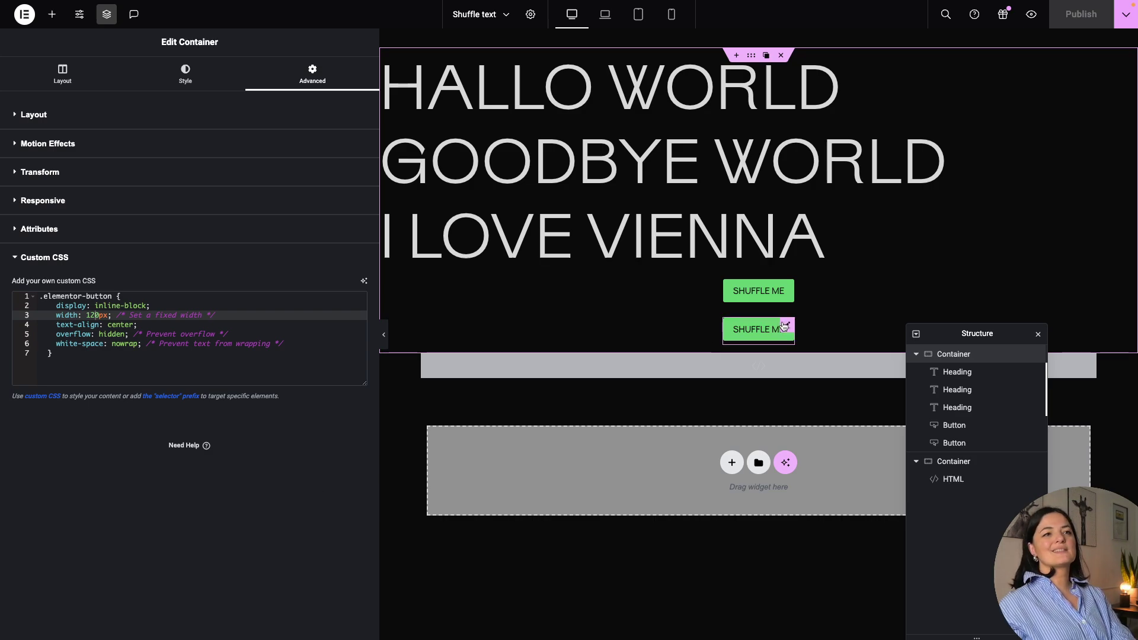
left_click(1029, 17)
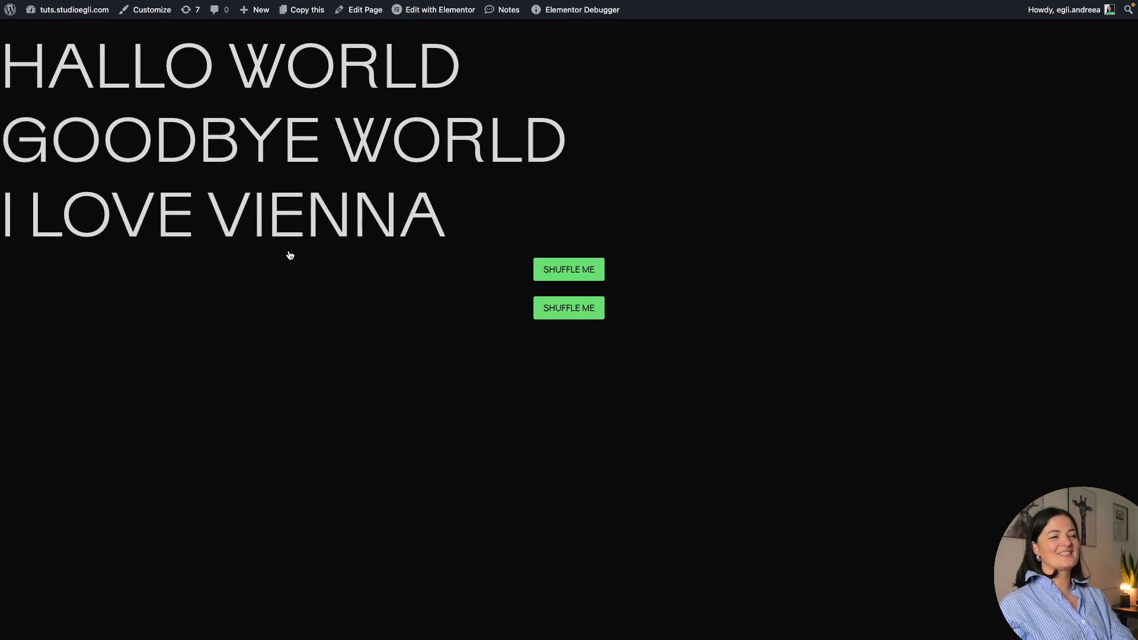
Fill the hover script's letters string with zeros and test the scramble on the live page
mouse_move(3, 311)
left_click(48, 401)
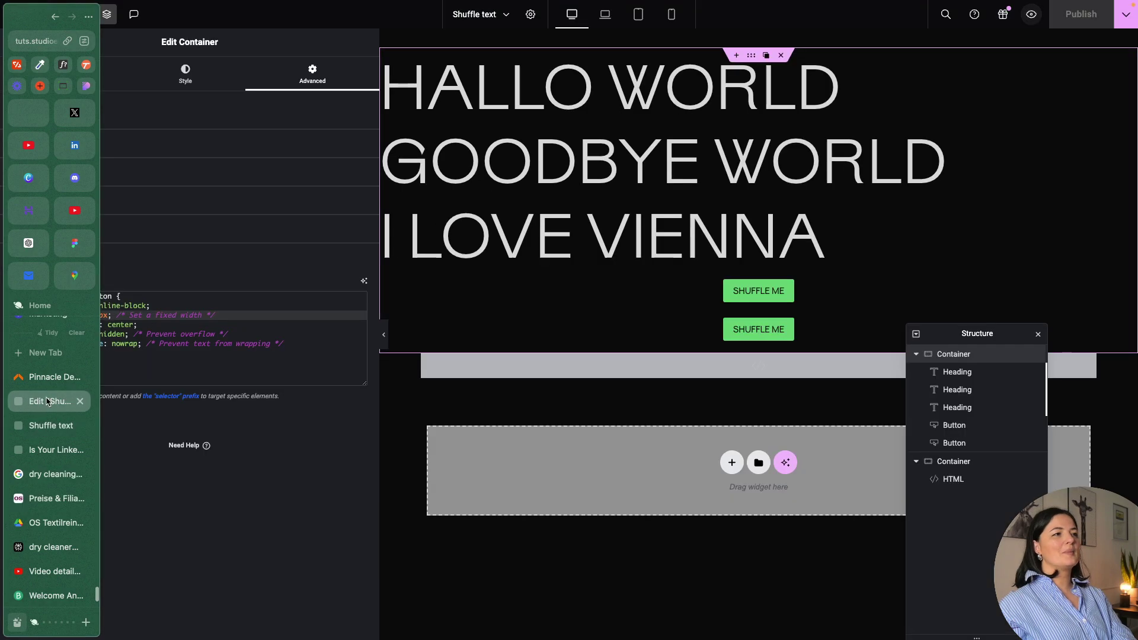
left_click(978, 479)
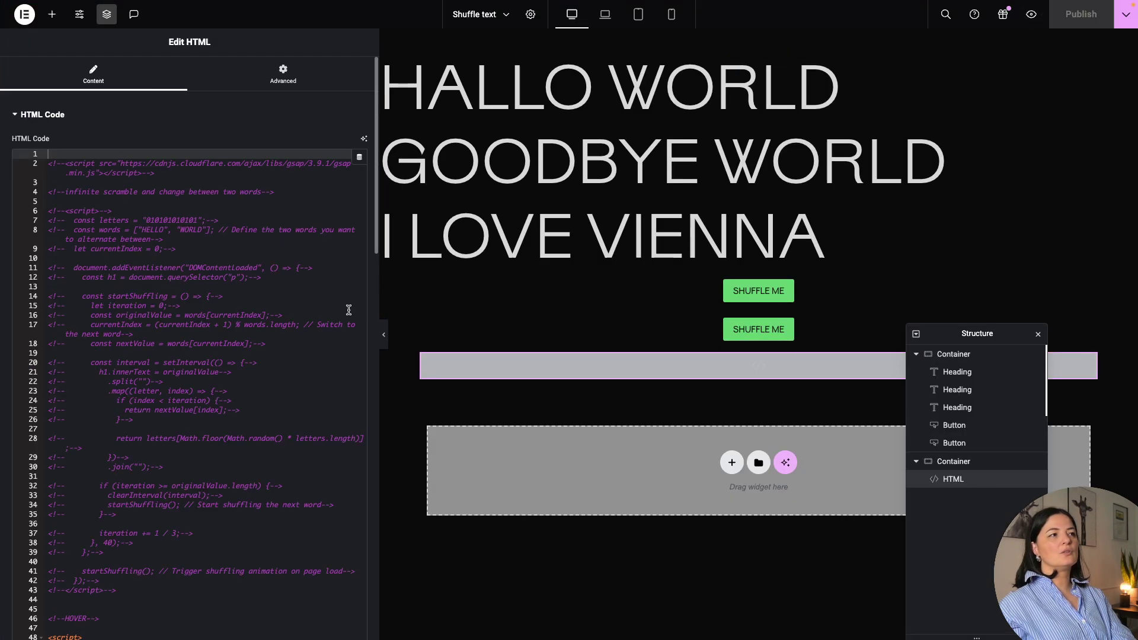
scroll(349, 310, "down", 6)
left_click(131, 309)
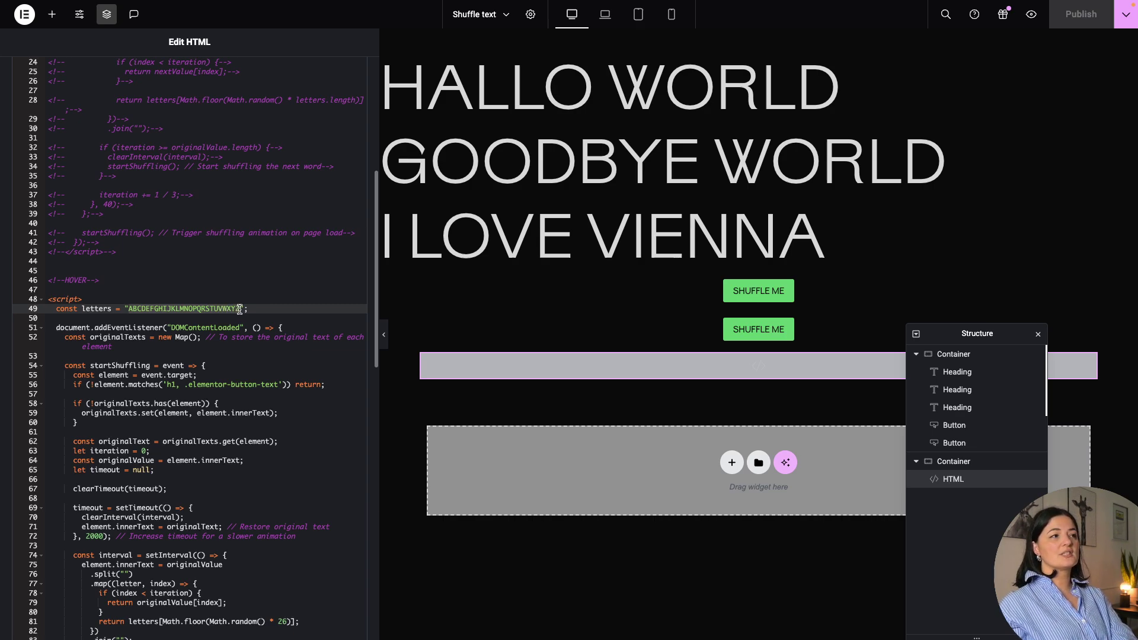
type("000000")
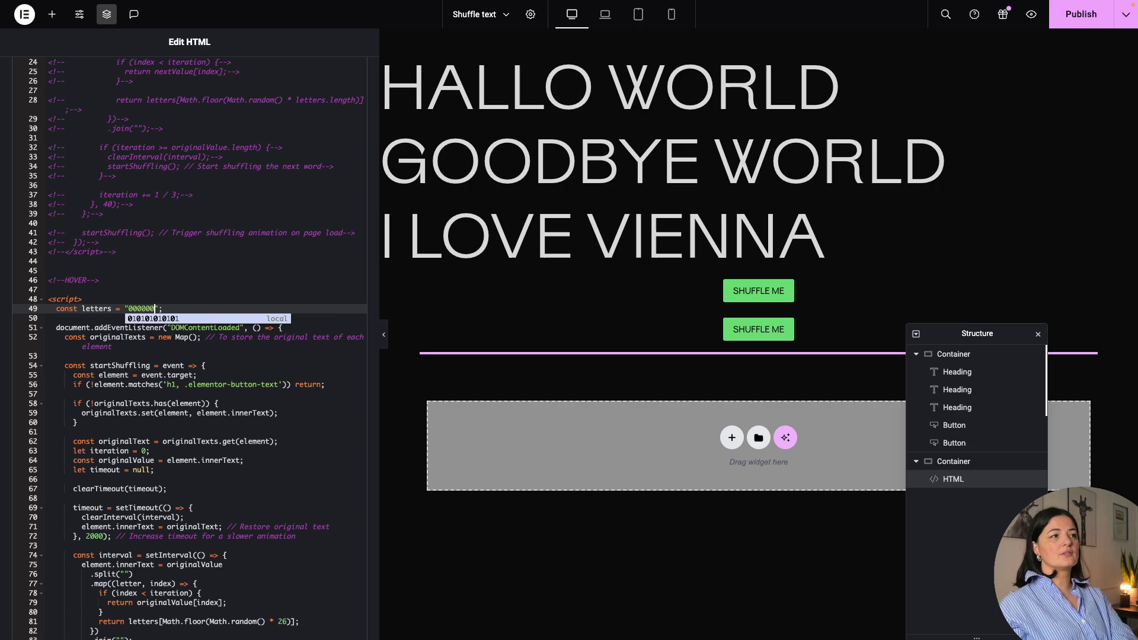
type("00000000000")
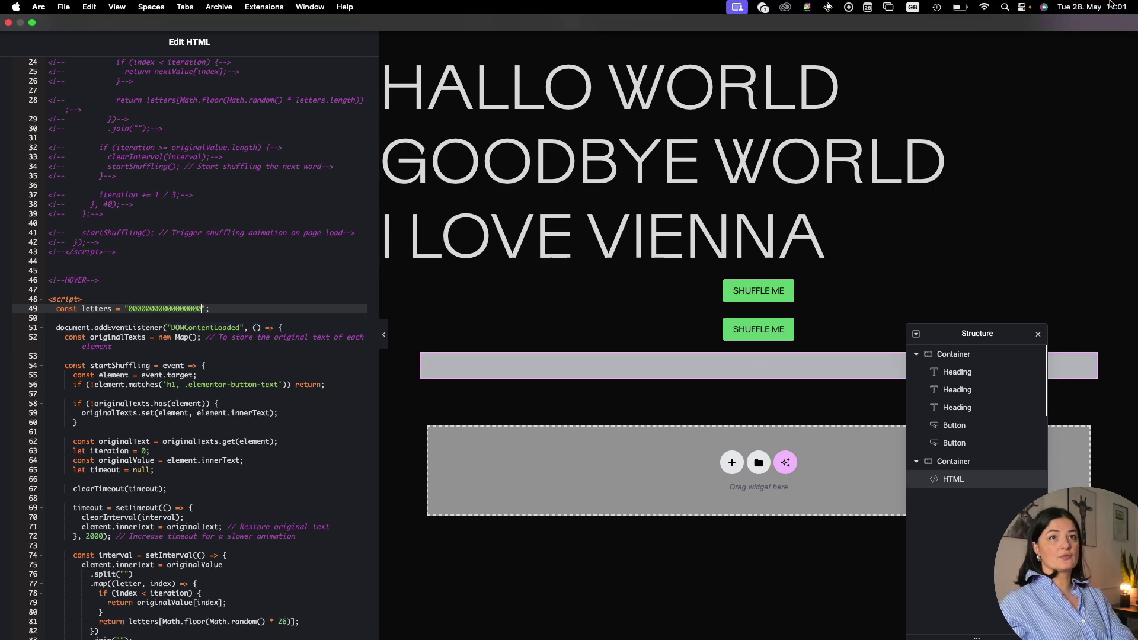
mouse_move(2, 465)
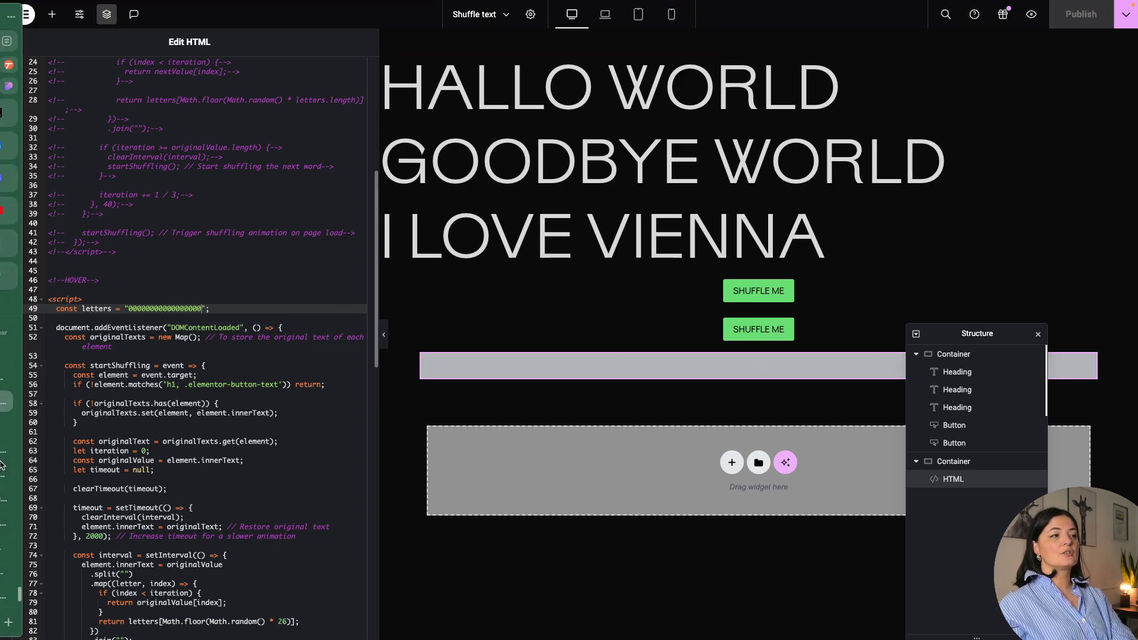
left_click(41, 426)
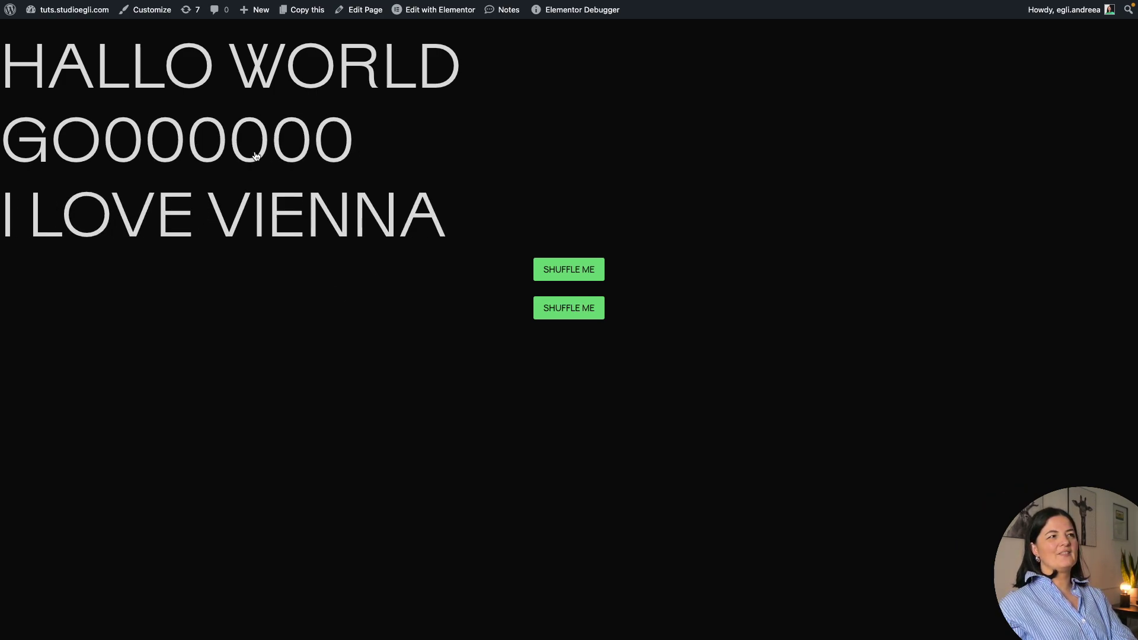
Publish the hover script with the A–Z letters restored and check hovering live
left_click(36, 314)
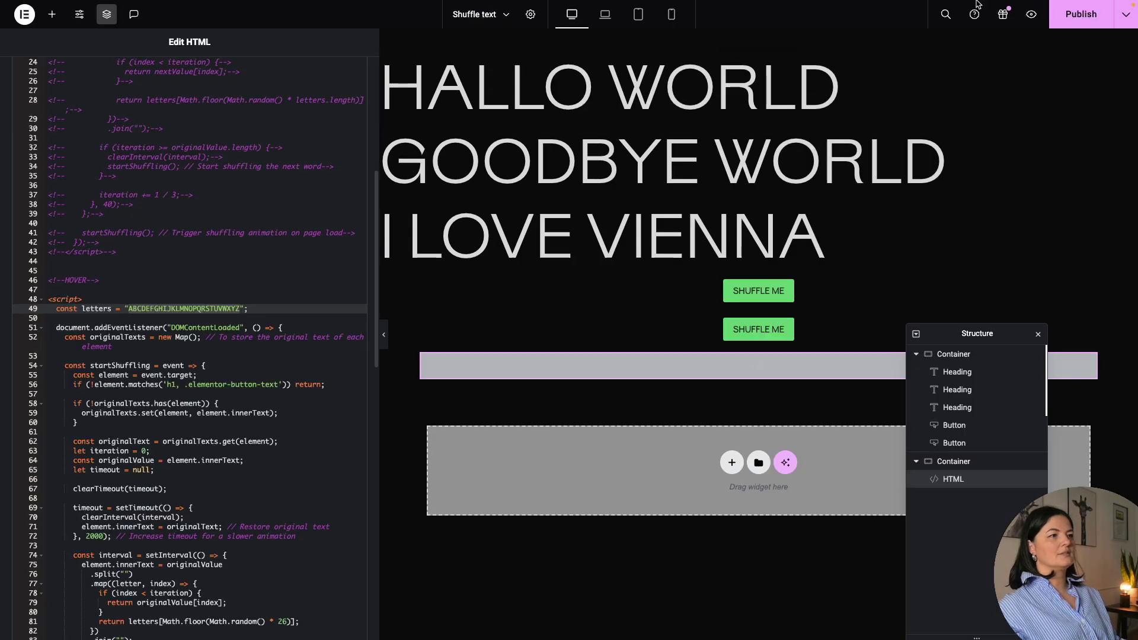
left_click(1082, 18)
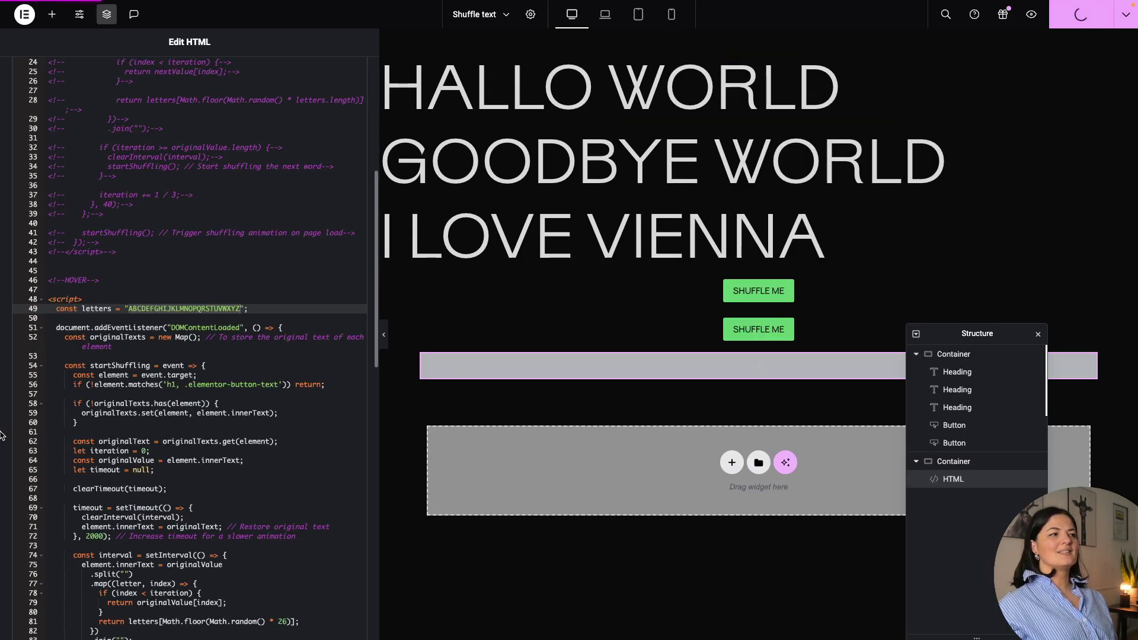
mouse_move(0, 435)
left_click(40, 430)
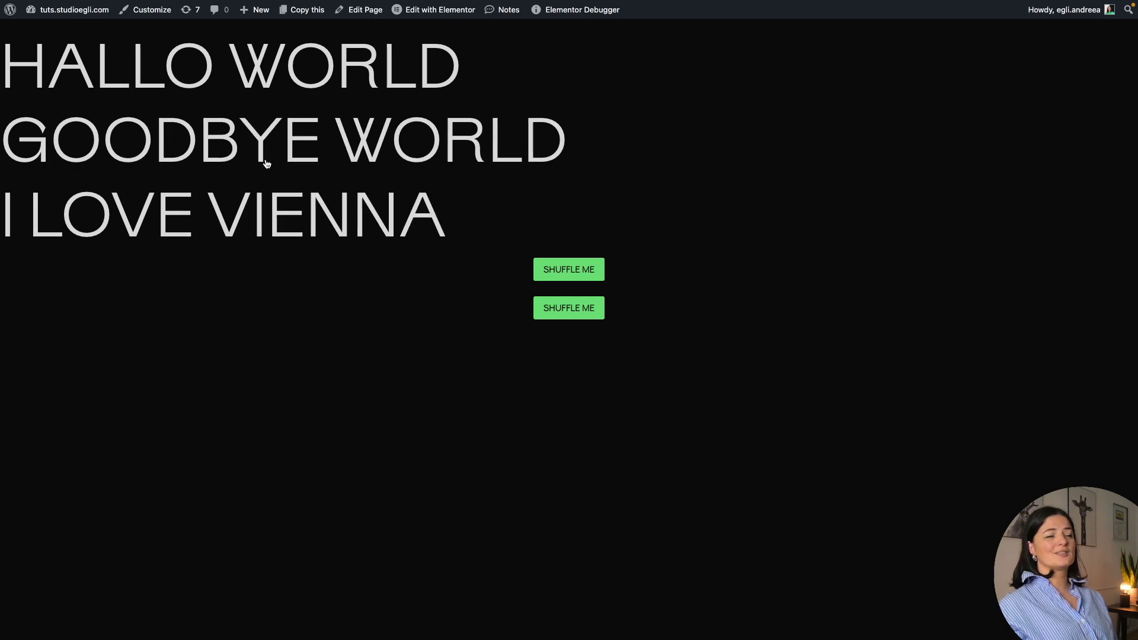
Comment out the hover scramble script starting at line 48
mouse_move(0, 403)
left_click(39, 404)
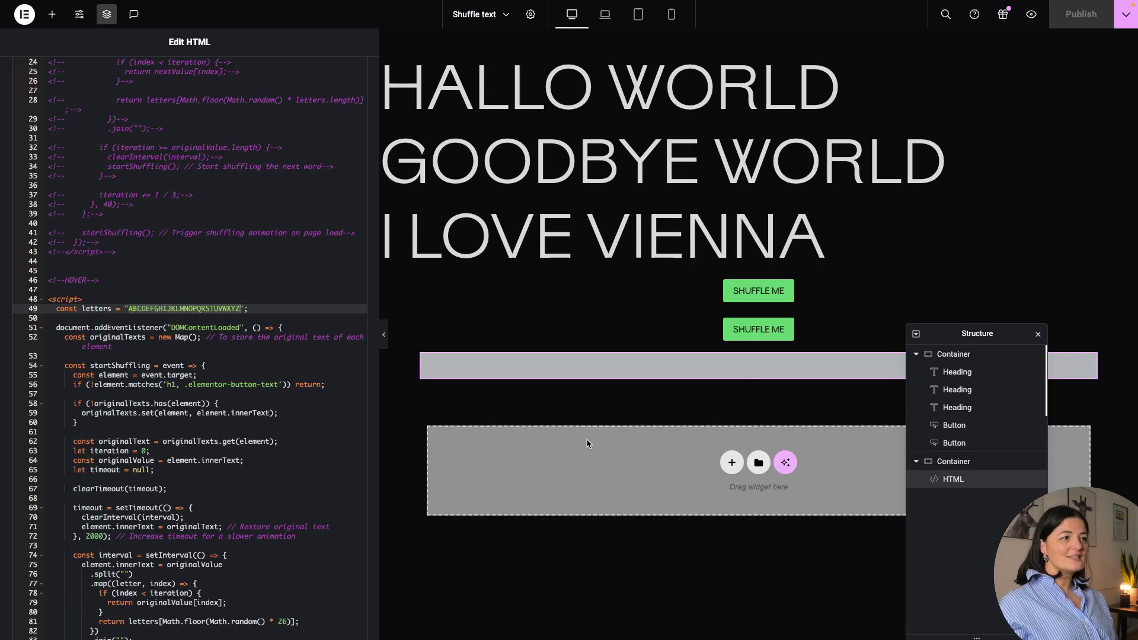
left_click_drag(45, 300, 148, 570)
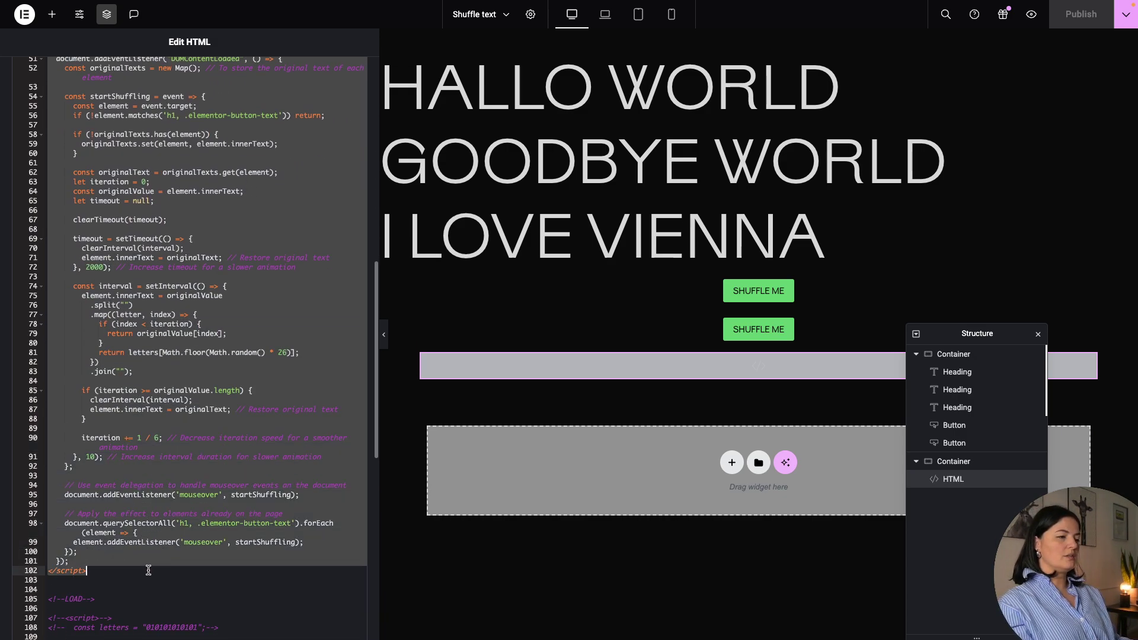
key("ctrl+slash")
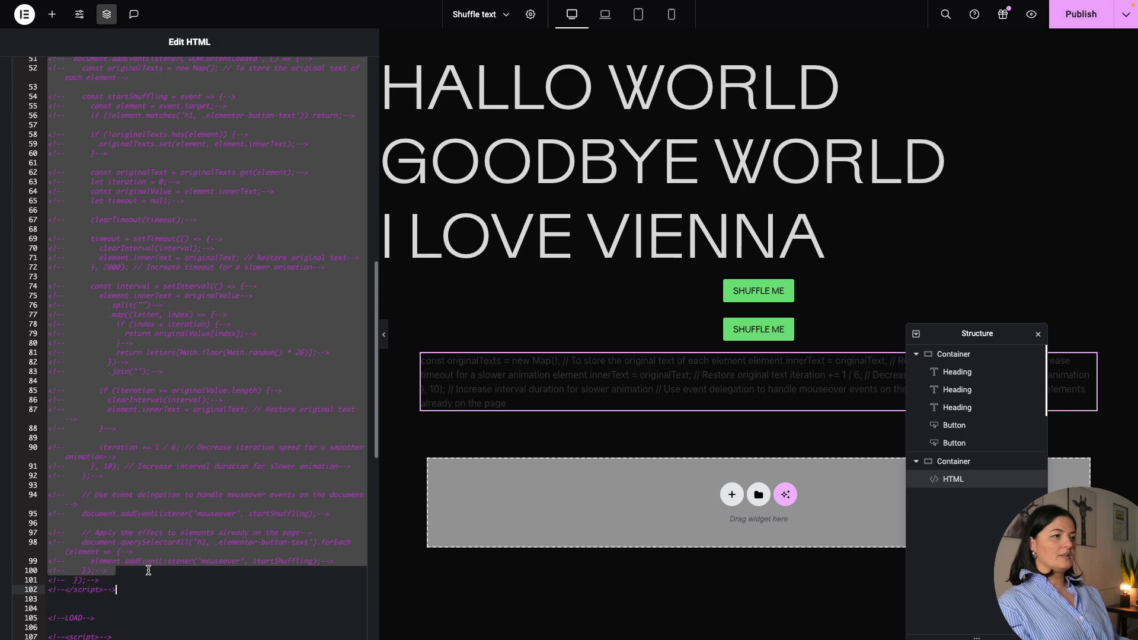
Uncomment the on-load binary scramble script on lines 107–151
scroll(150, 567, "down", 5)
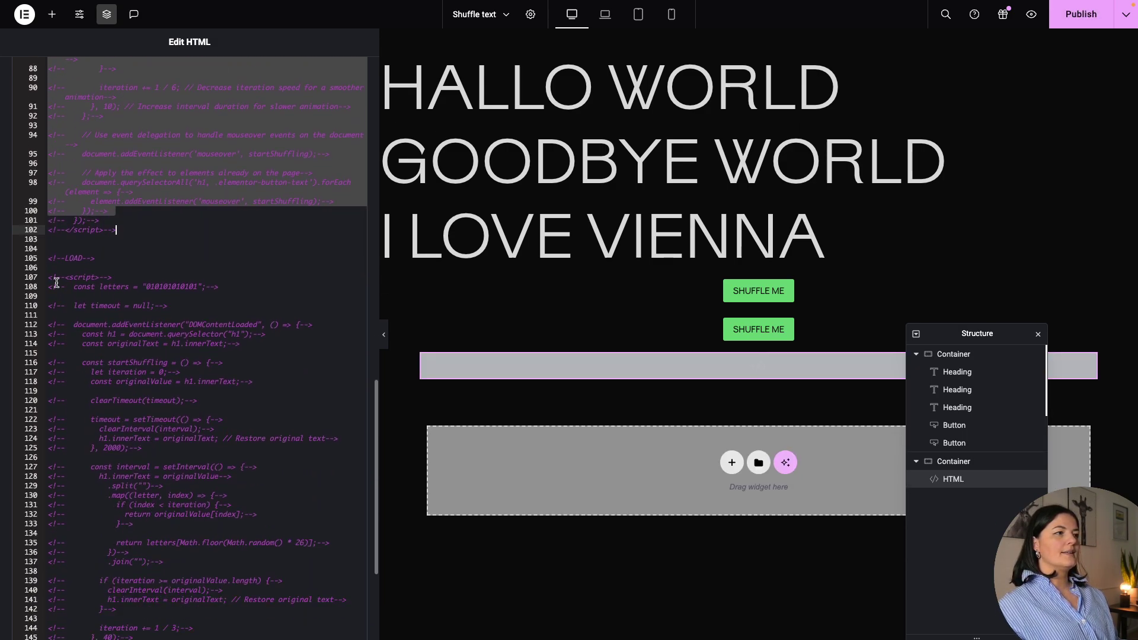
left_click_drag(50, 281, 184, 560)
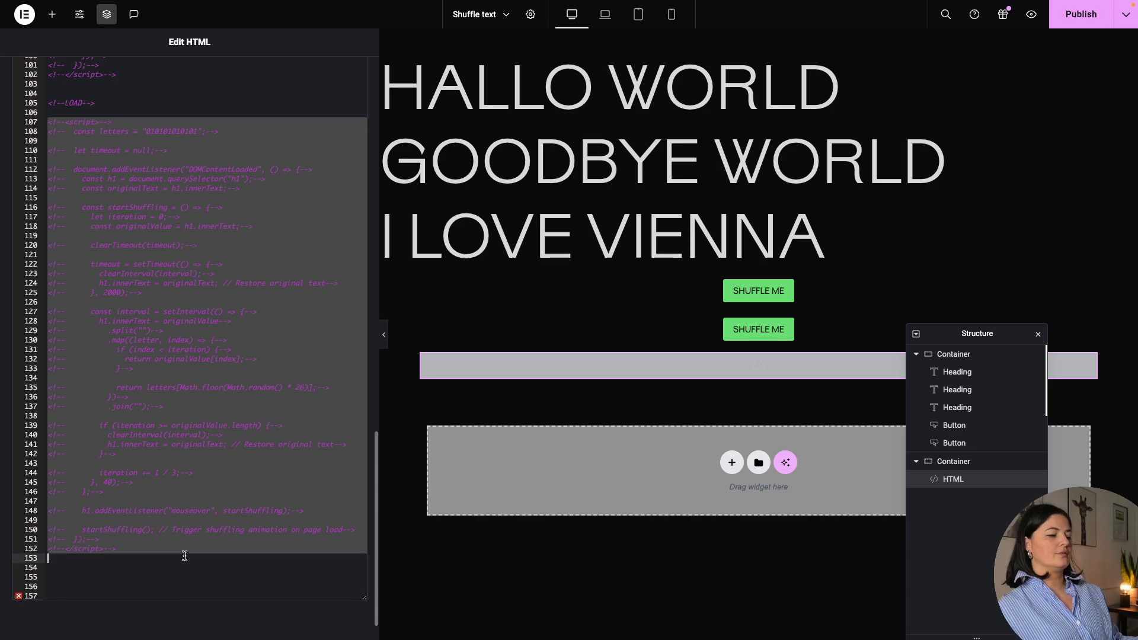
key("ctrl+slash")
scroll(185, 556, "up", 3)
left_click(219, 360)
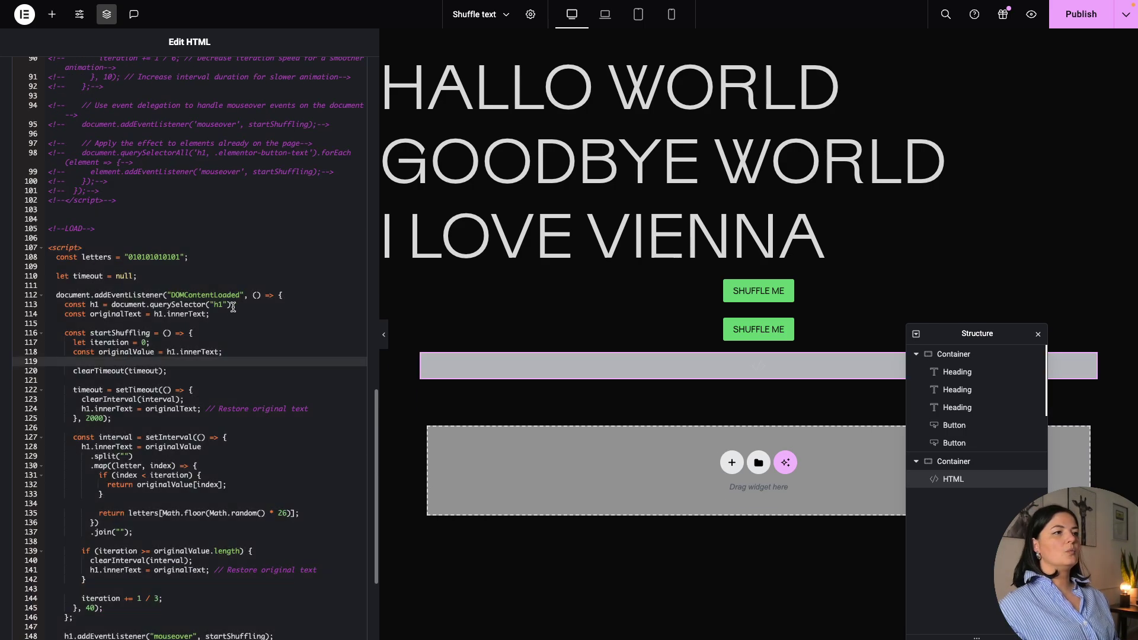
Preview the page and reload it twice to watch GOODBYE WORLD scramble into binary
left_click(1031, 17)
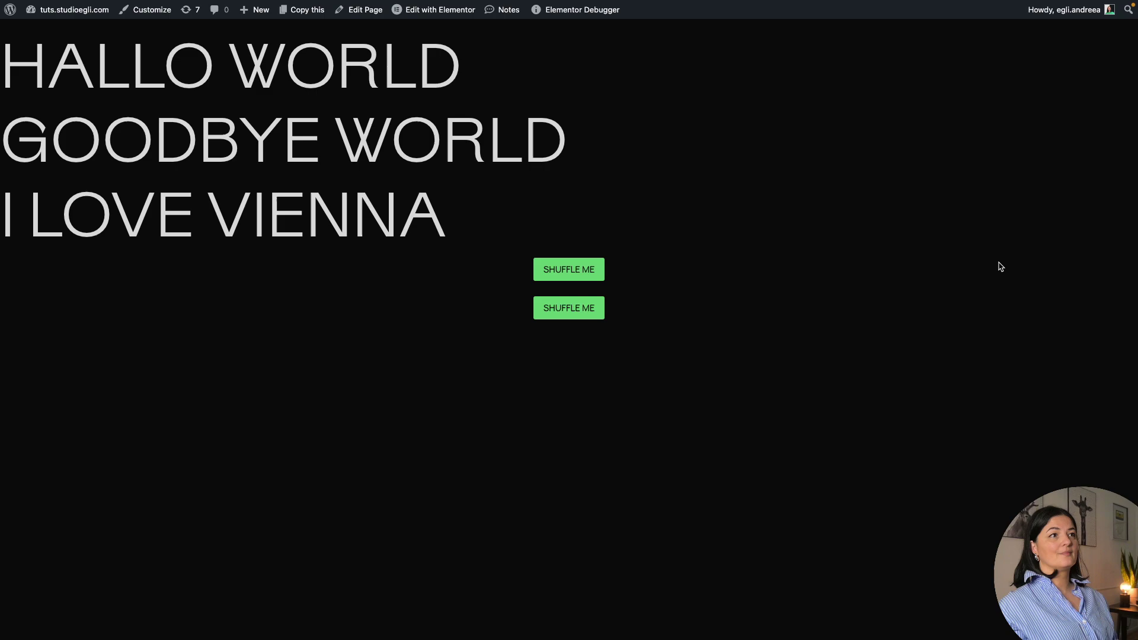
right_click(291, 391)
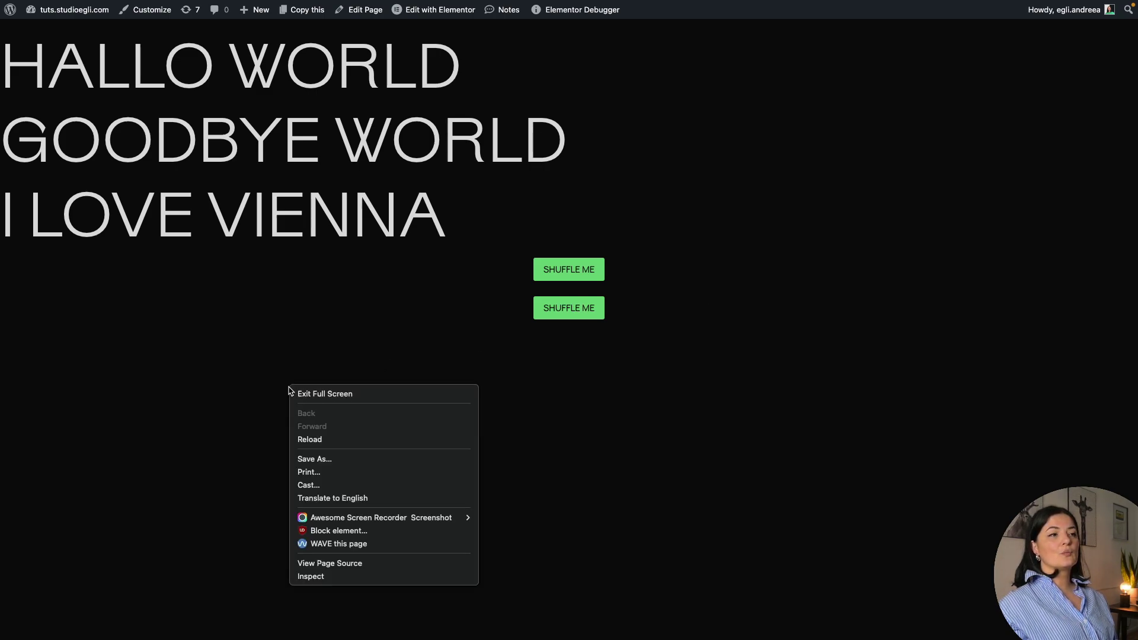
left_click(318, 438)
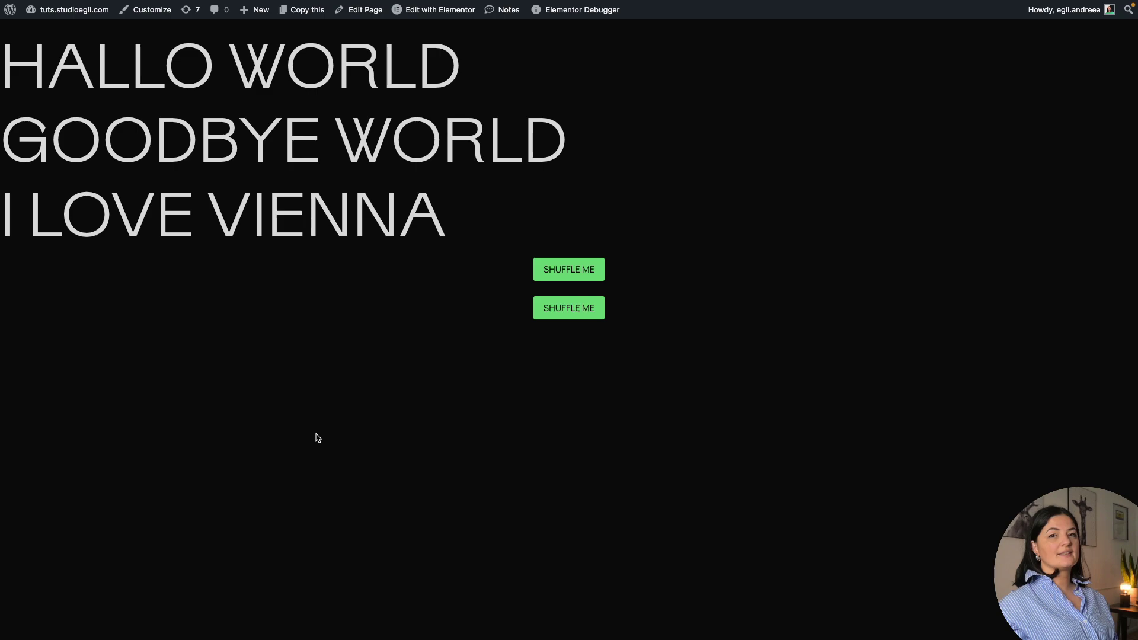
right_click(312, 356)
left_click(342, 404)
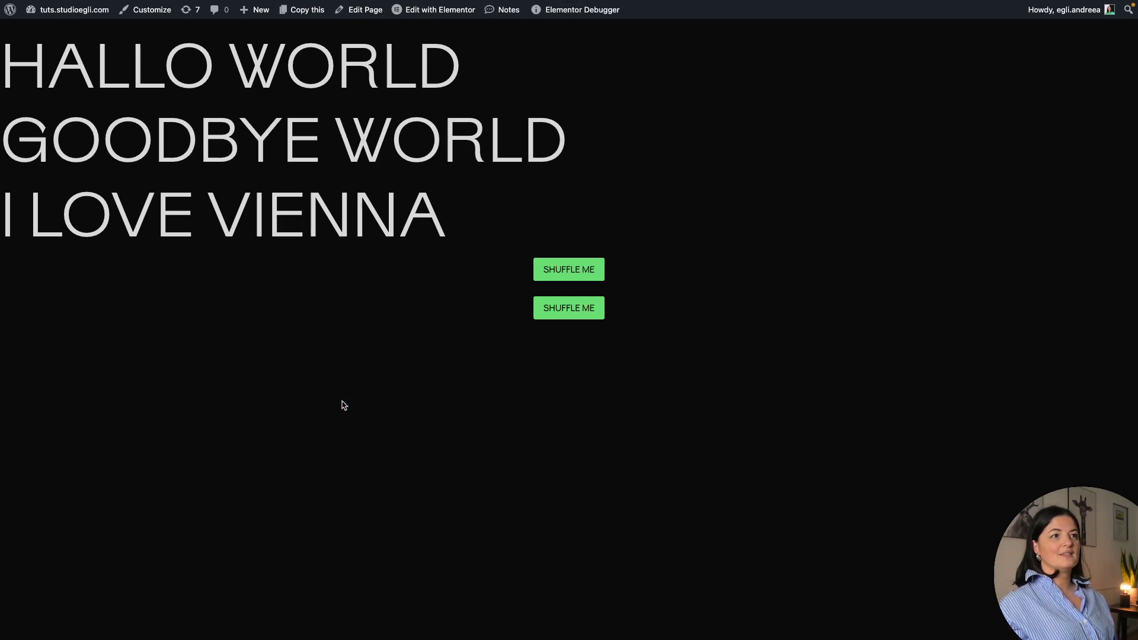
Change the on-load querySelector on line 113 from h1 to p and publish
mouse_move(2, 343)
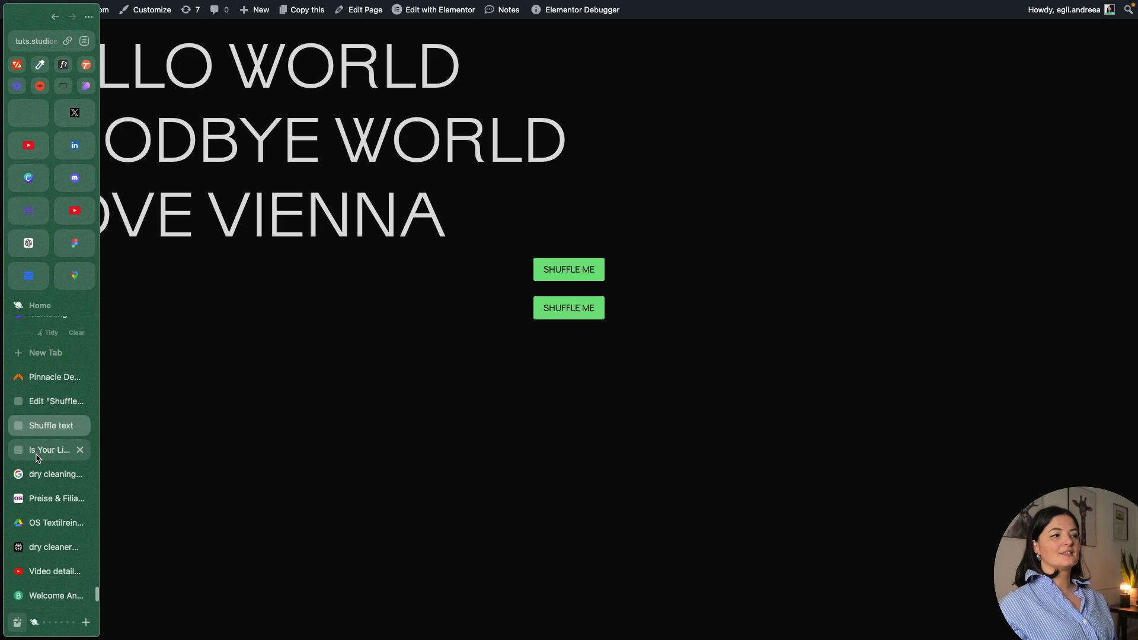
left_click(41, 402)
double_click(222, 306)
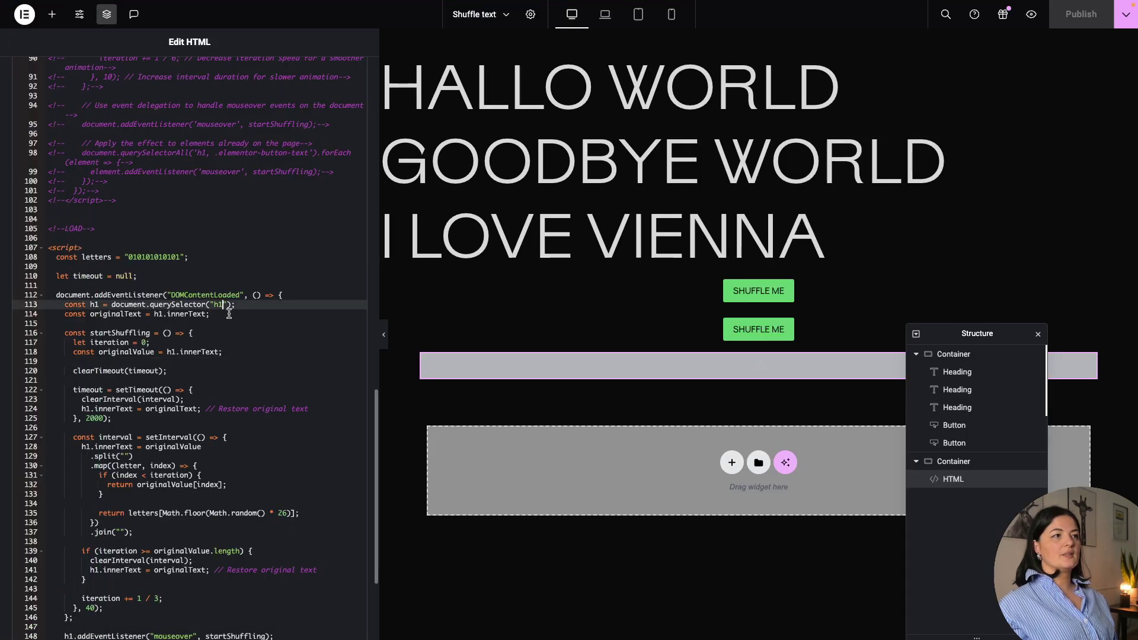
type("p")
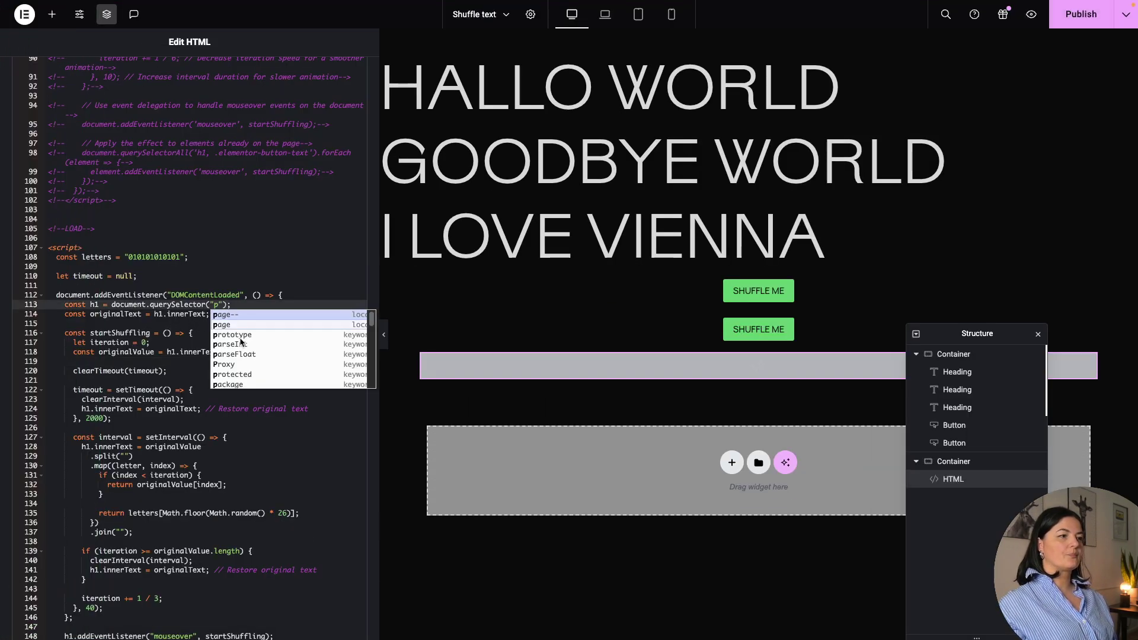
left_click(275, 567)
scroll(248, 587, "down", 3)
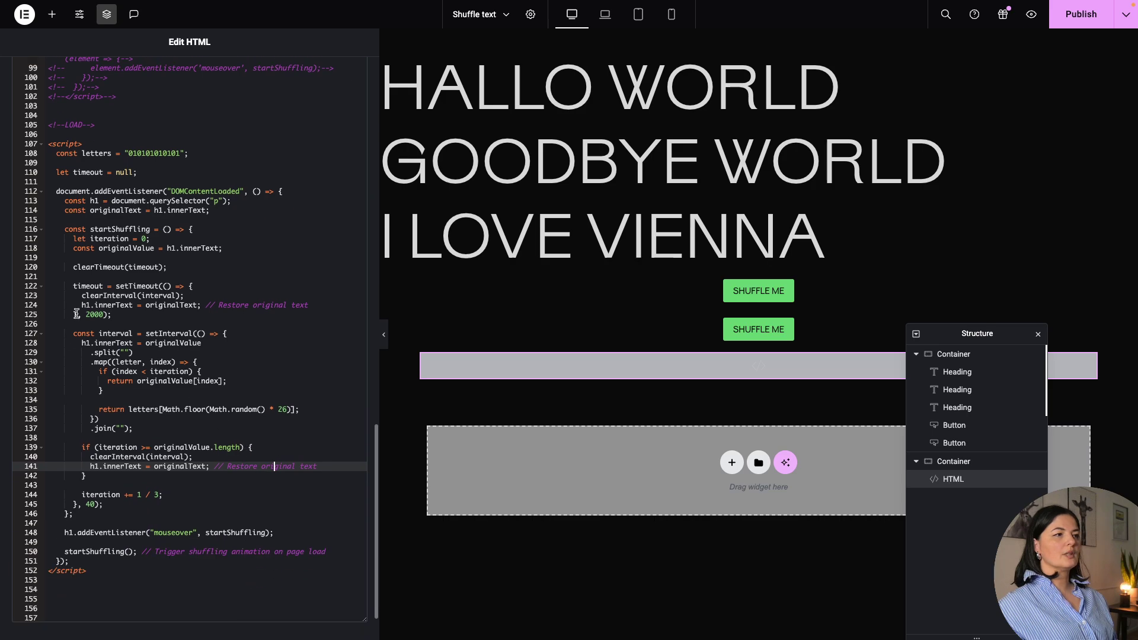
left_click(1080, 14)
Preview and reload the live page to watch HALLO WORLD scramble on load
left_click(1031, 14)
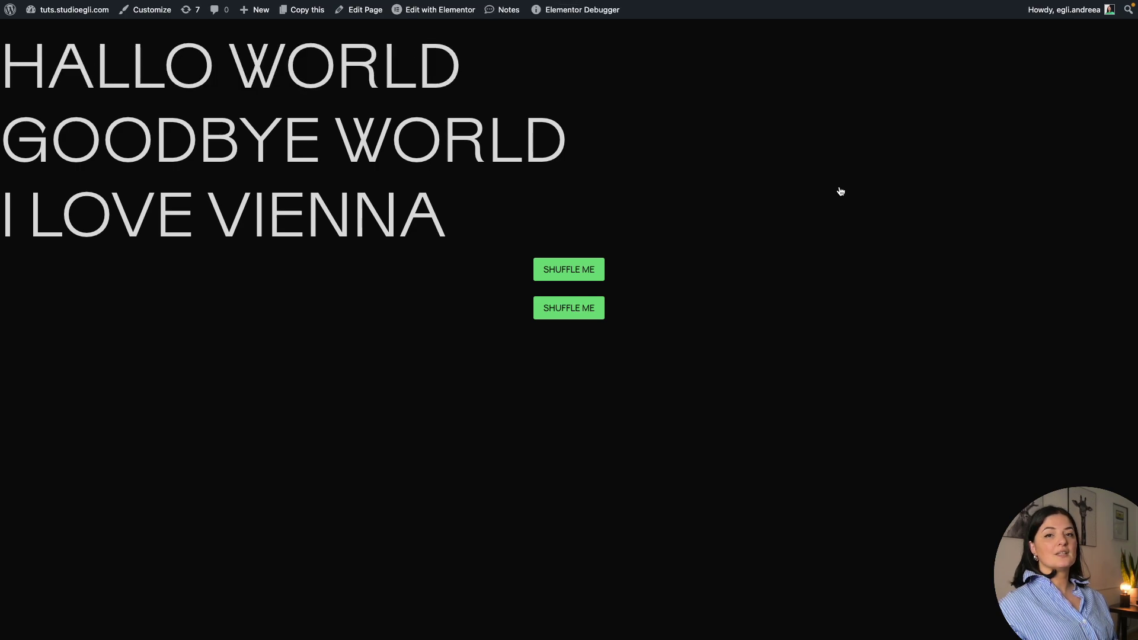
right_click(510, 324)
left_click(561, 379)
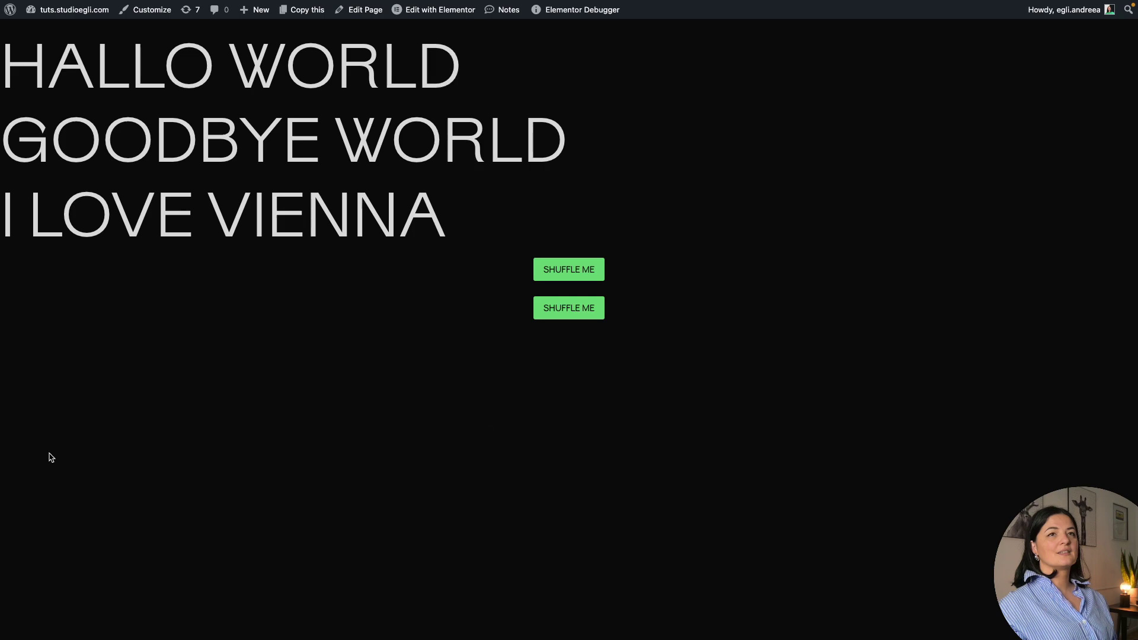
Change the line-125 timeout from 2000 to 7000 ms, publish, and reload the live page
mouse_move(2, 451)
left_click(44, 400)
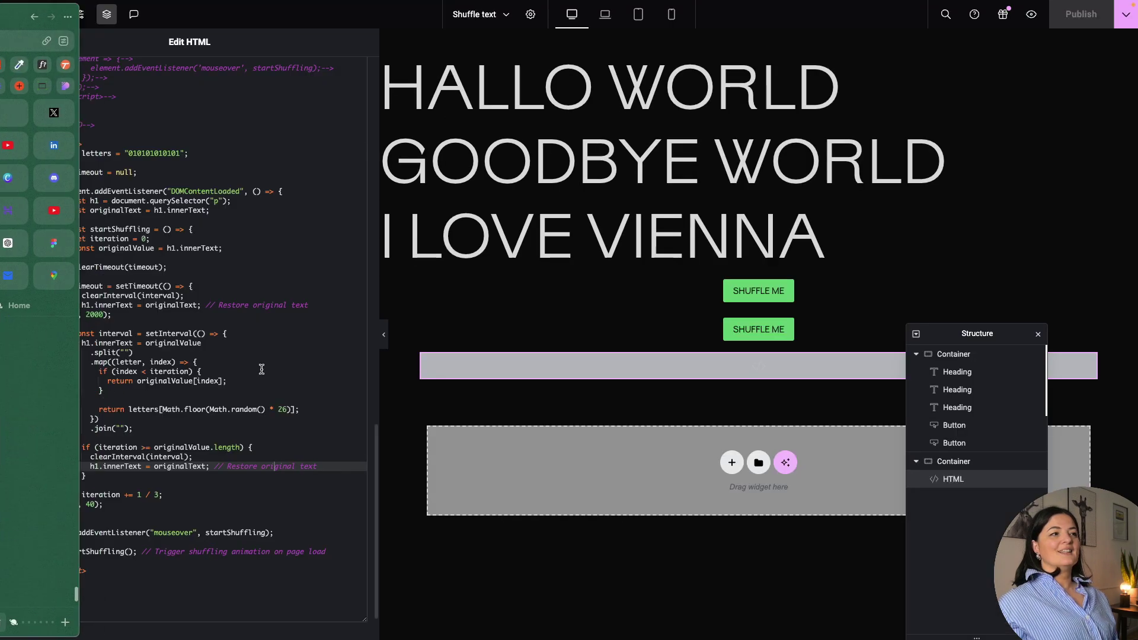
left_click(90, 503)
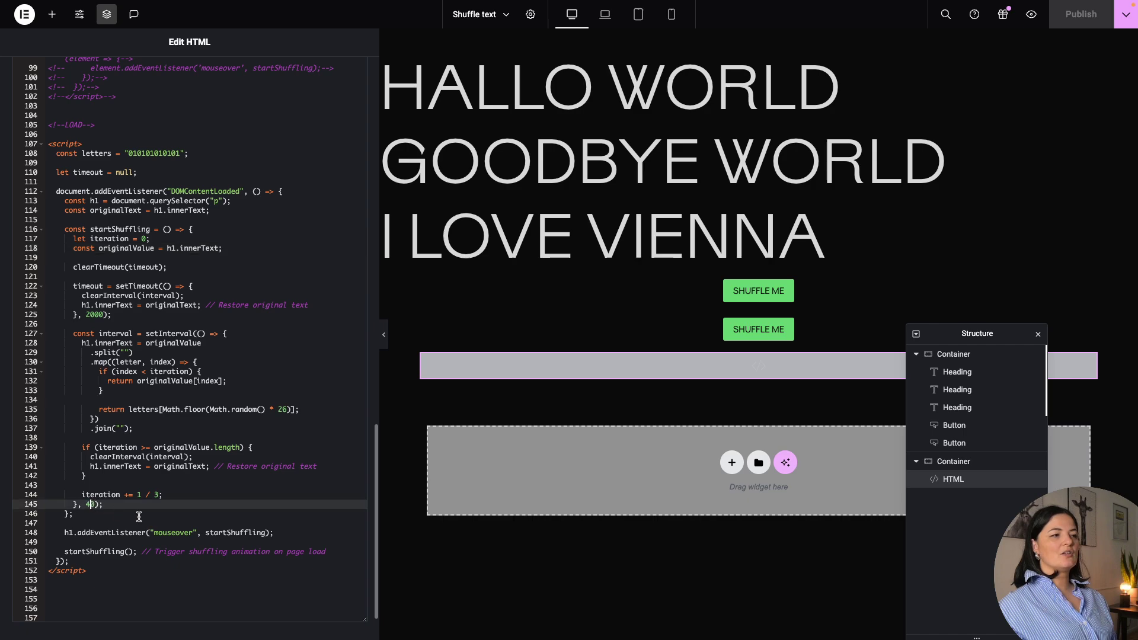
left_click(91, 315)
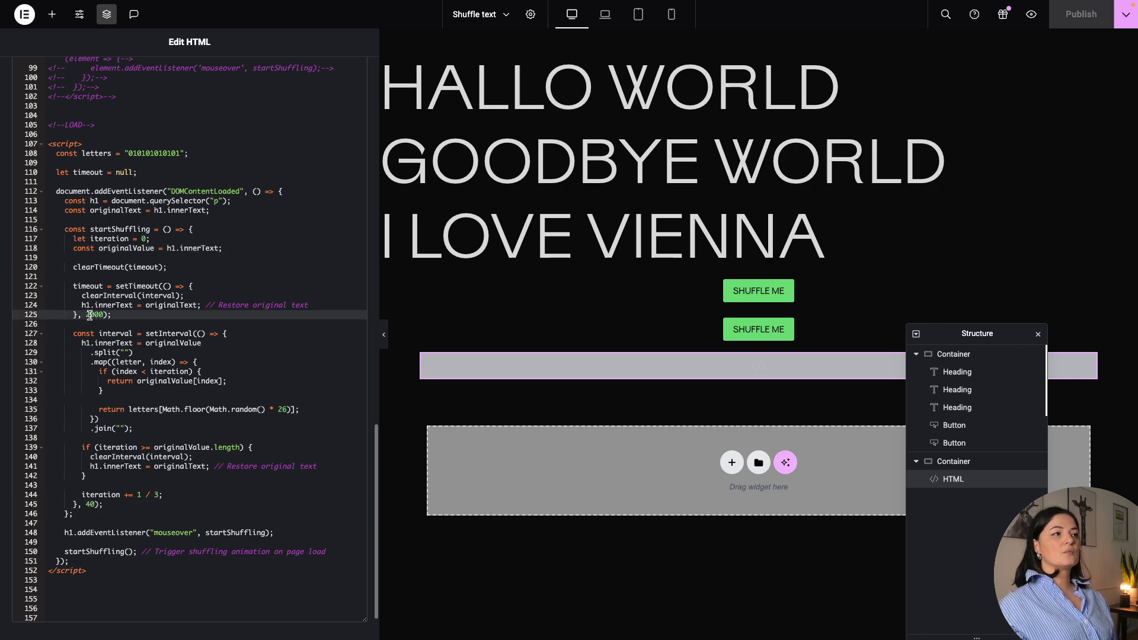
key("BackSpace")
type("7")
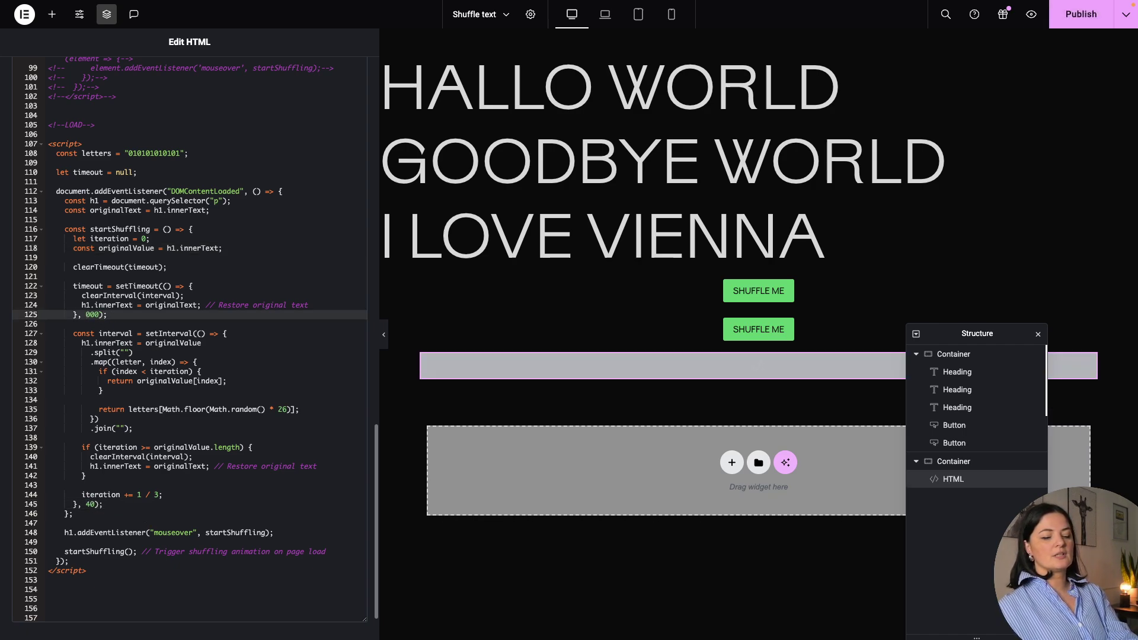
left_click(1080, 19)
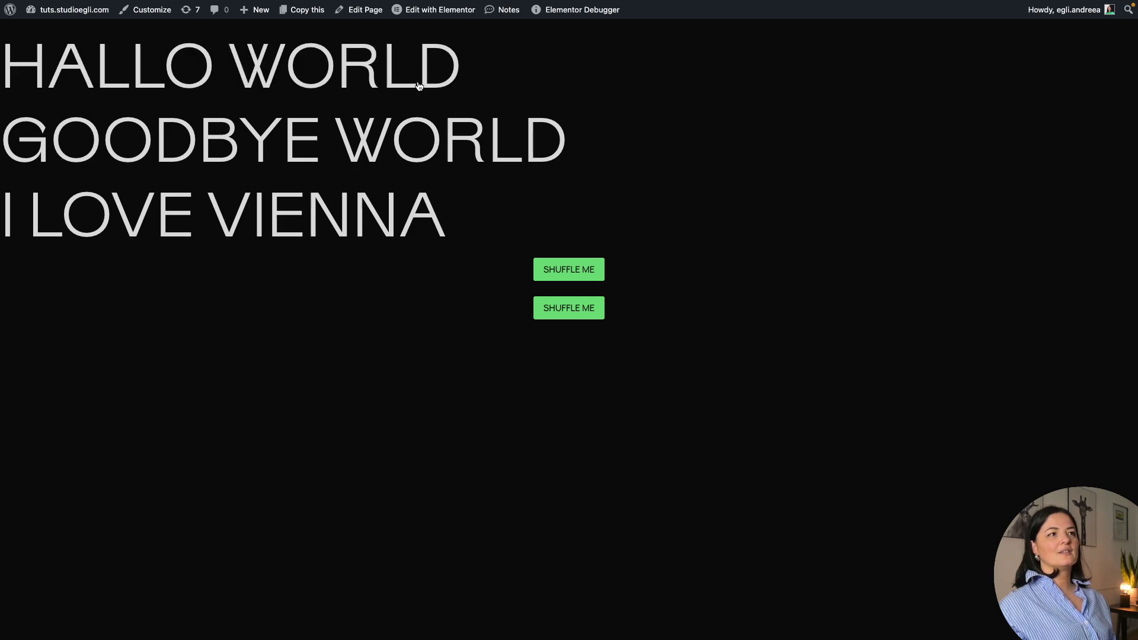
right_click(295, 434)
left_click(321, 478)
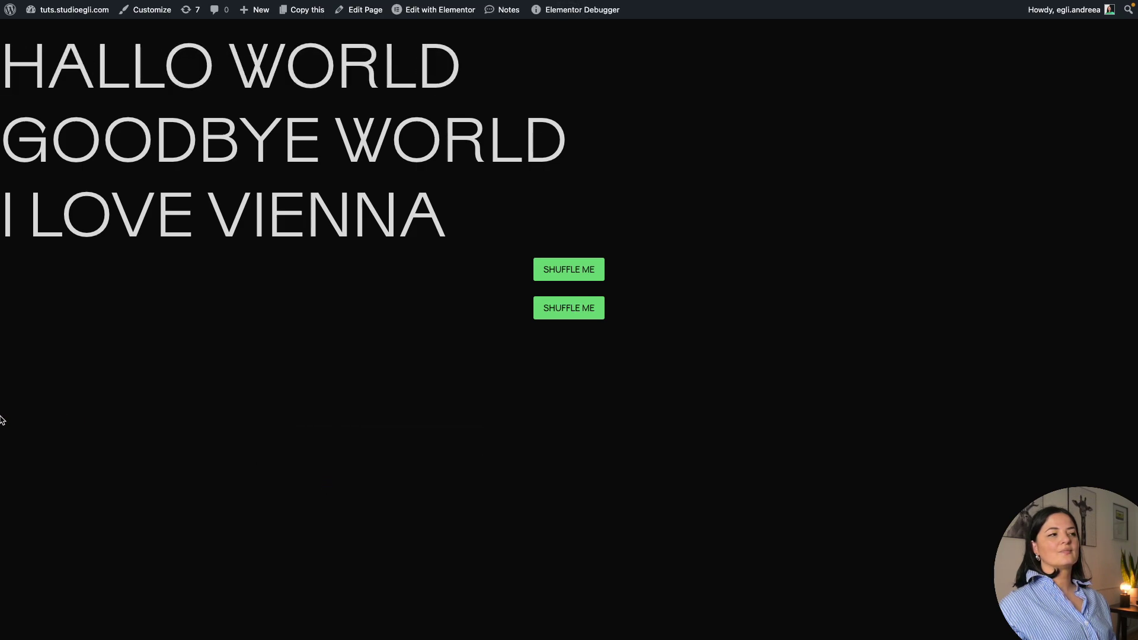
Return to the editor and scroll the HTML widget's code back to the top
mouse_move(1, 420)
left_click(33, 408)
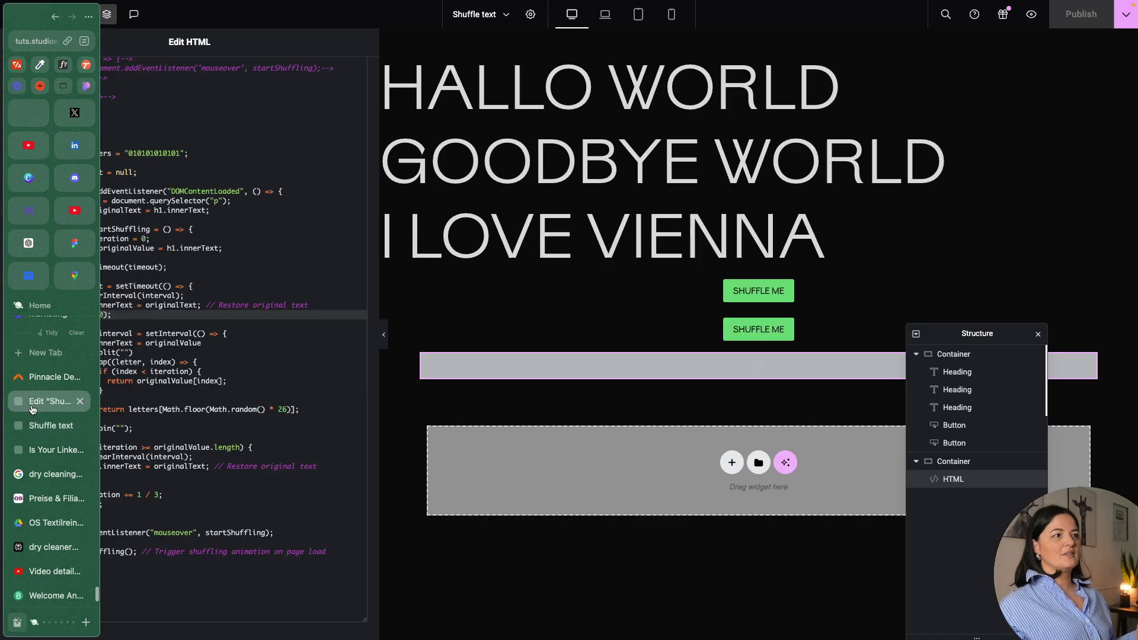
left_click(251, 349)
scroll(251, 349, "up", 10)
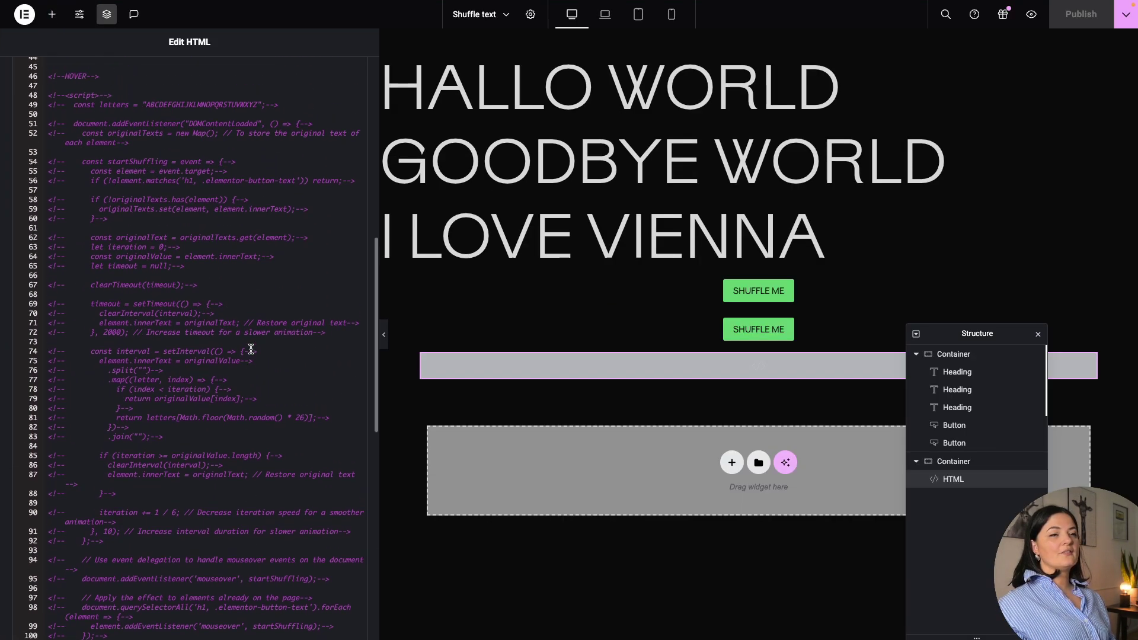
scroll(251, 349, "up", 10)
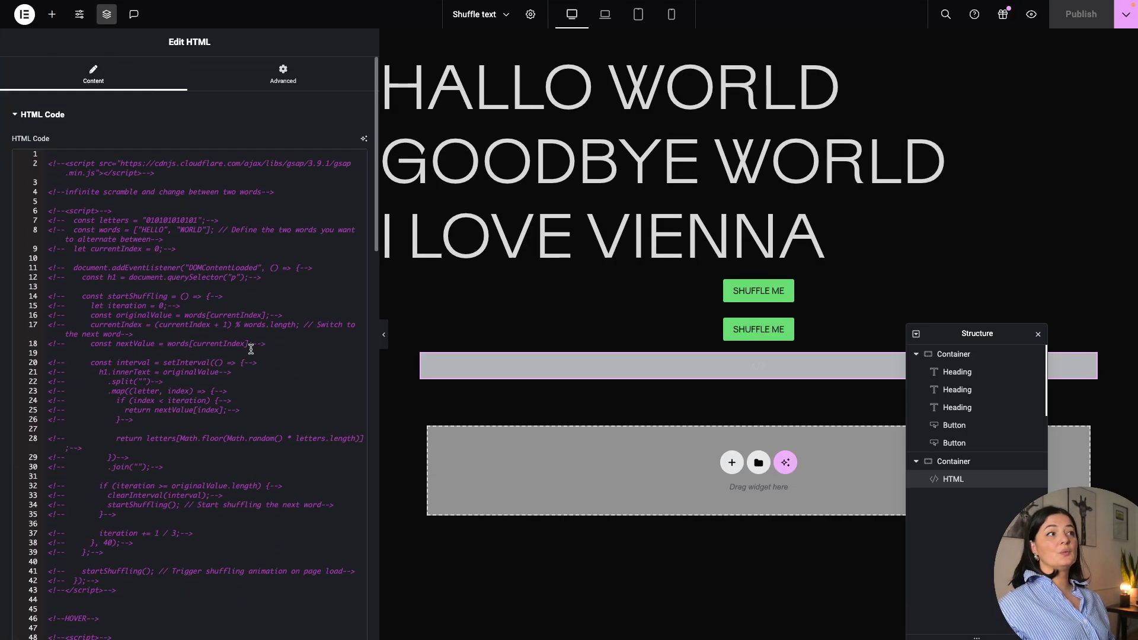